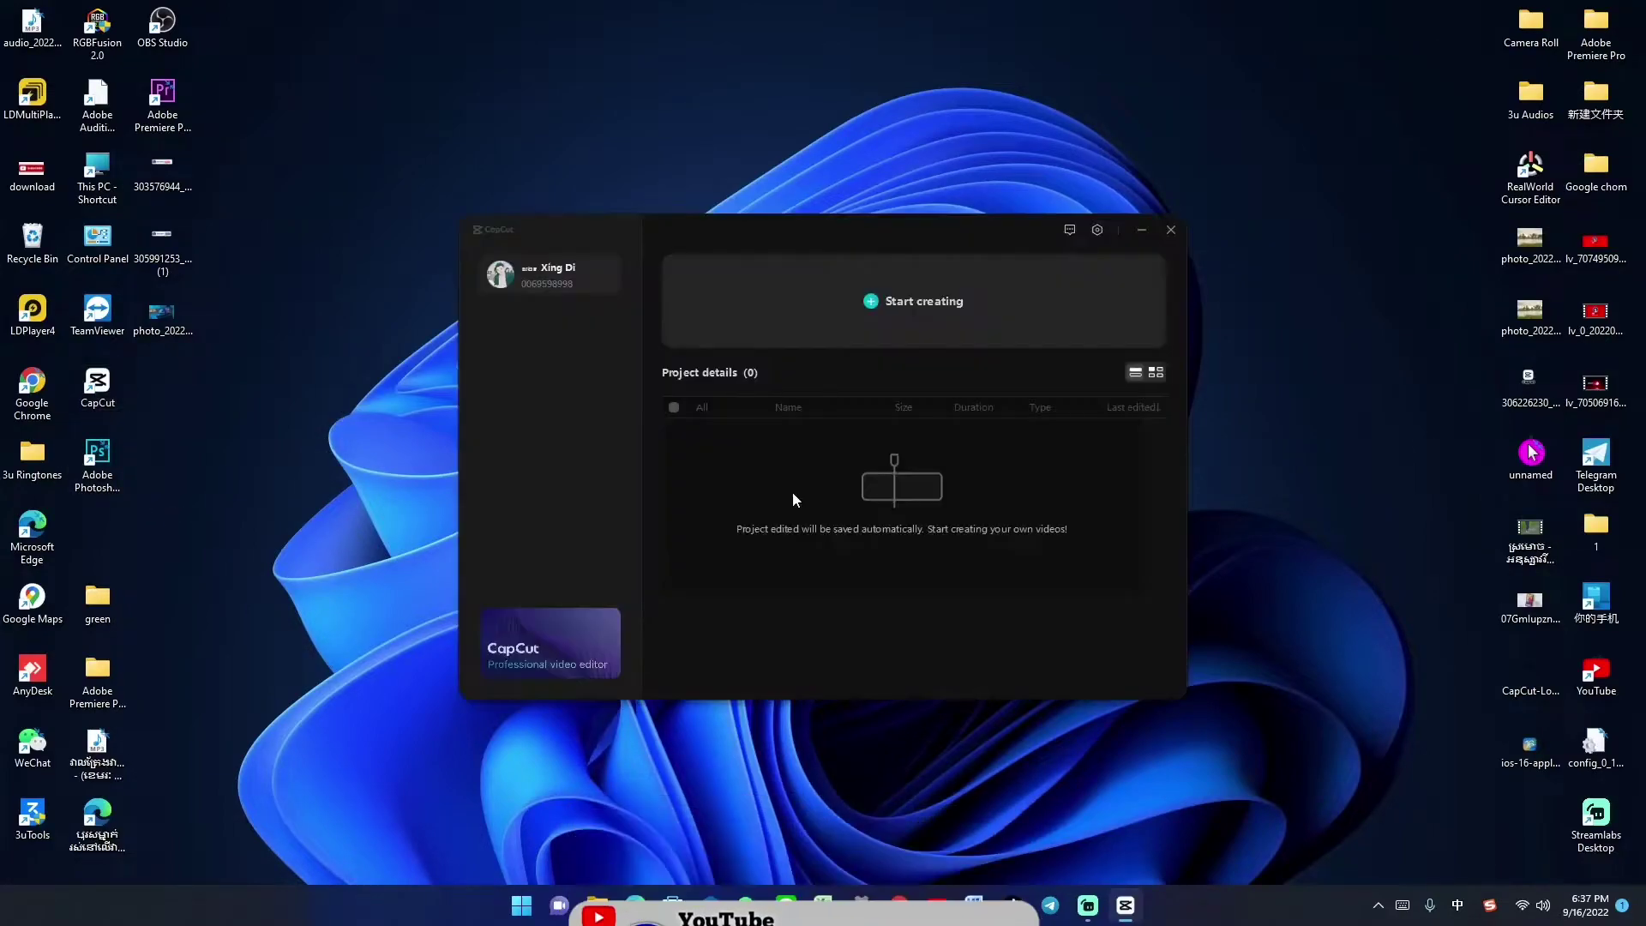
- Begin a new project and import 0916.mp4 (rather than 0916(1)) into the media library
{"action": "left_click", "coordinate": [883, 297]}
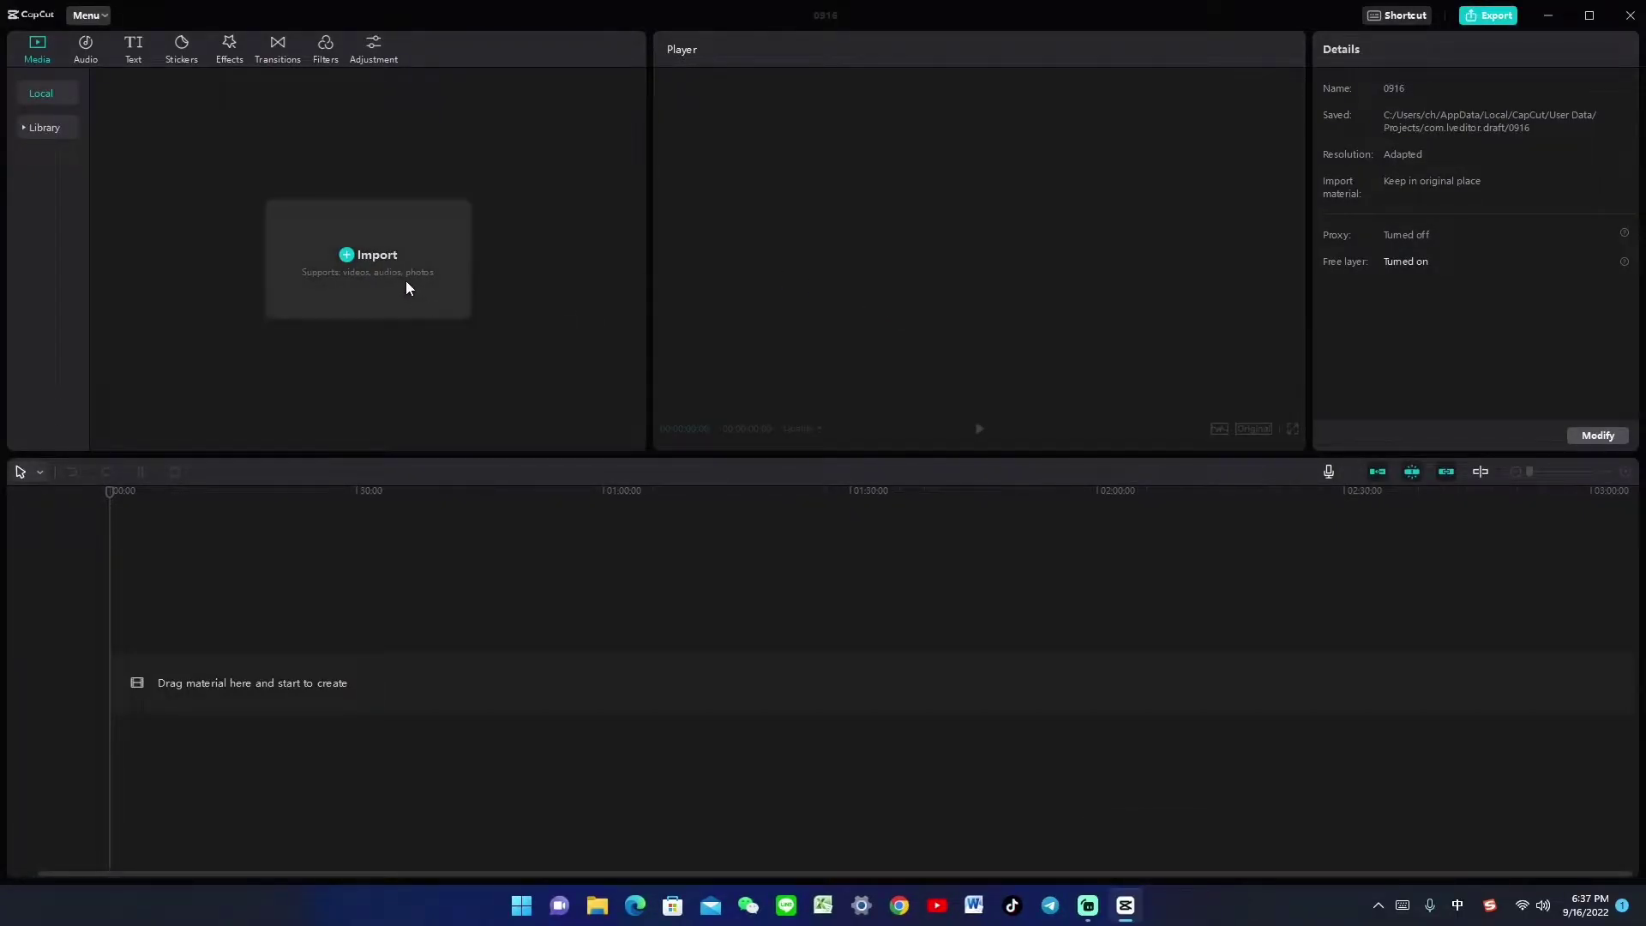
{"action": "left_click", "coordinate": [350, 257]}
{"action": "scroll", "coordinate": [294, 268], "scroll_direction": "down", "scroll_amount": 2}
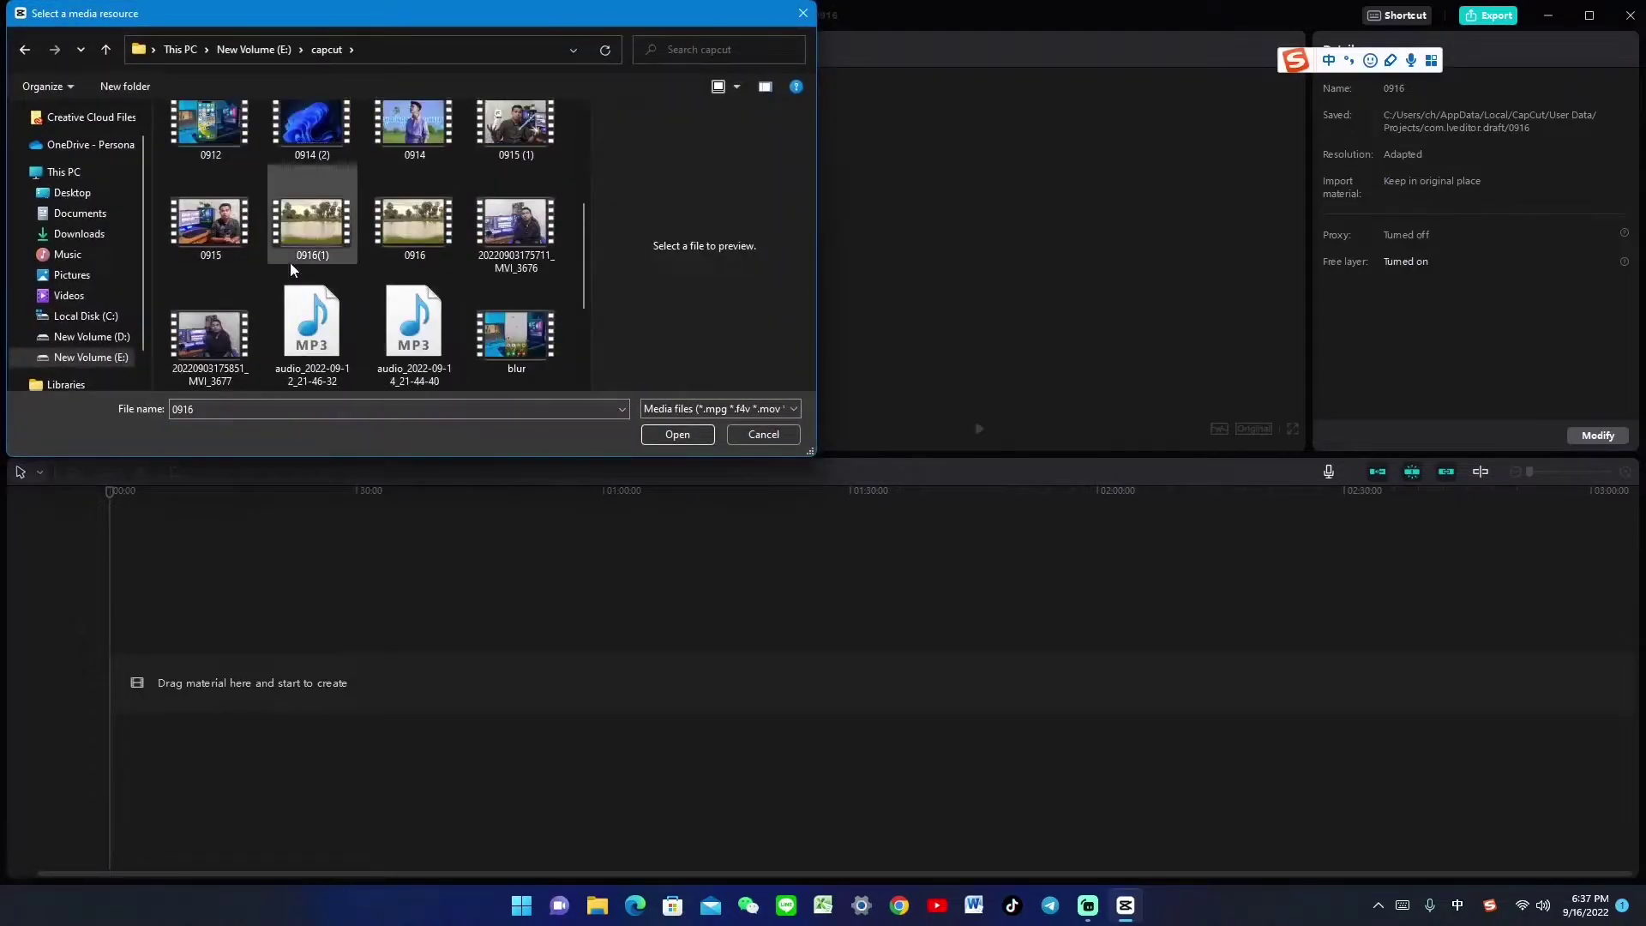
{"action": "left_click", "coordinate": [312, 224]}
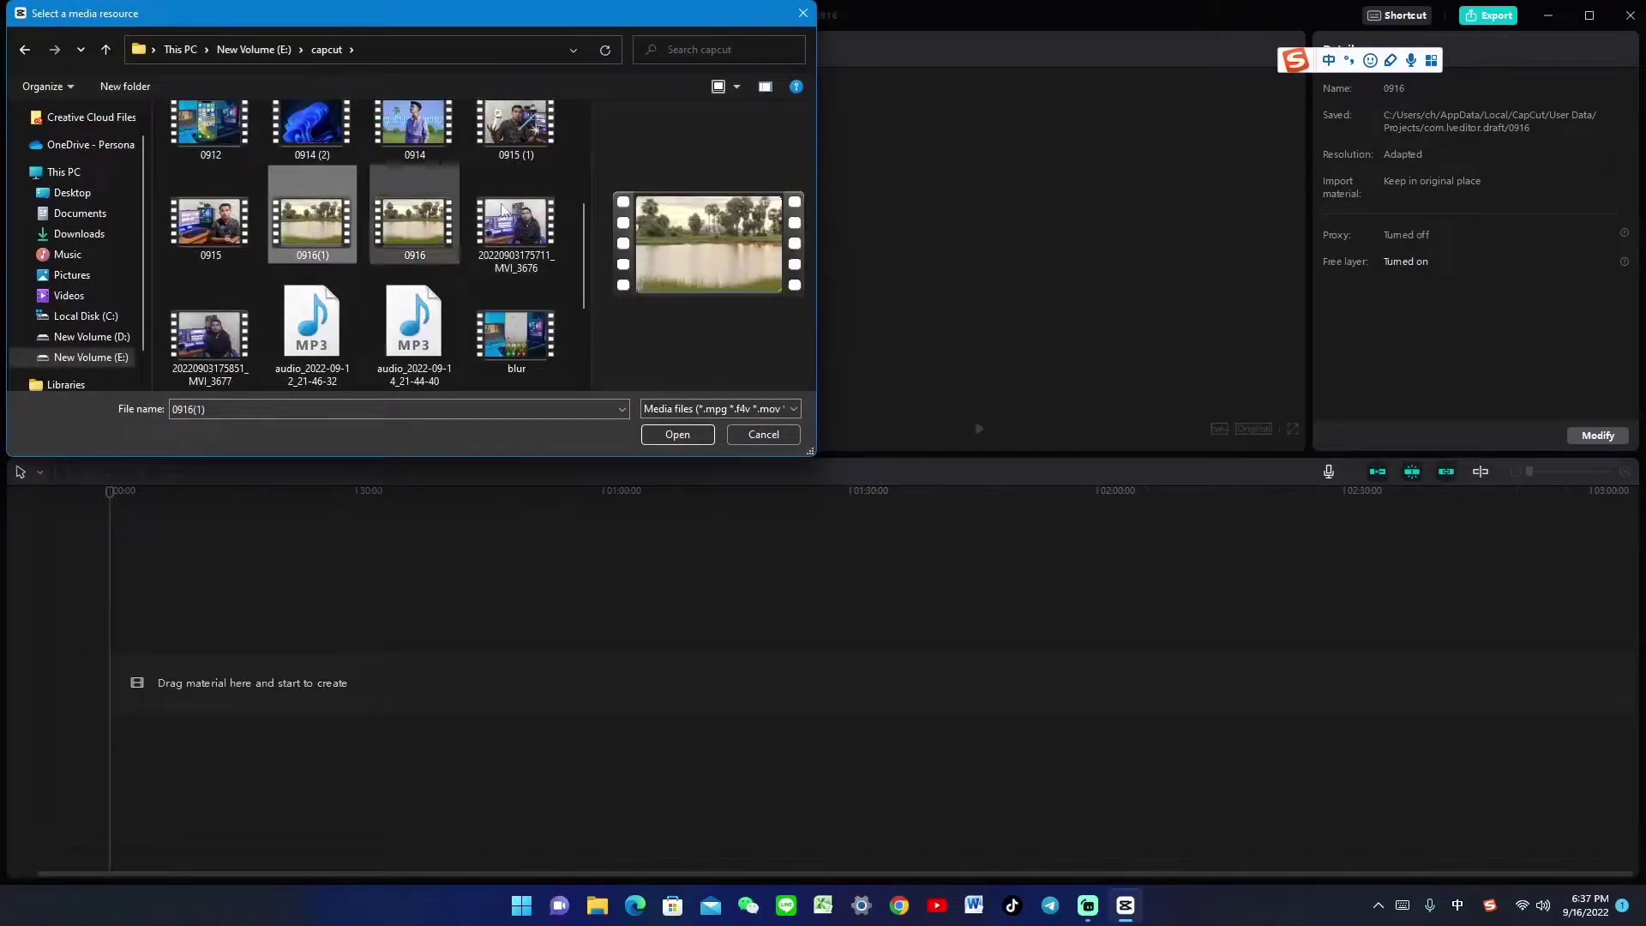
{"action": "left_click", "coordinate": [429, 240]}
{"action": "left_click", "coordinate": [683, 436]}
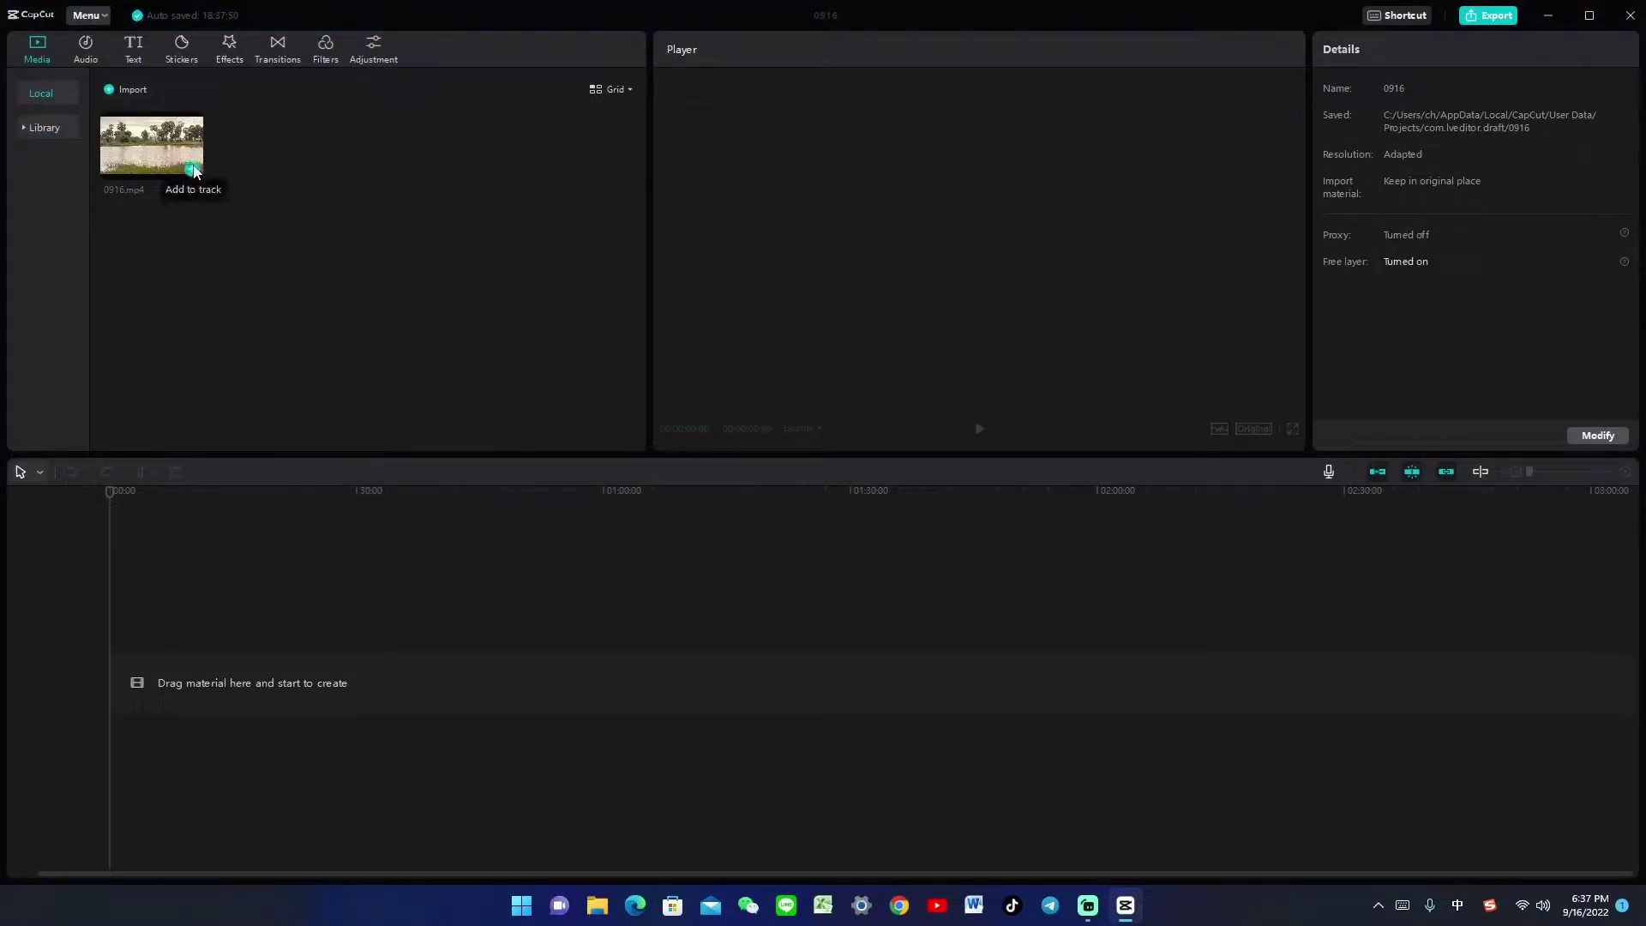
- Add 0916.mp4 to the timeline and play a few seconds of it
{"action": "left_click", "coordinate": [192, 168]}
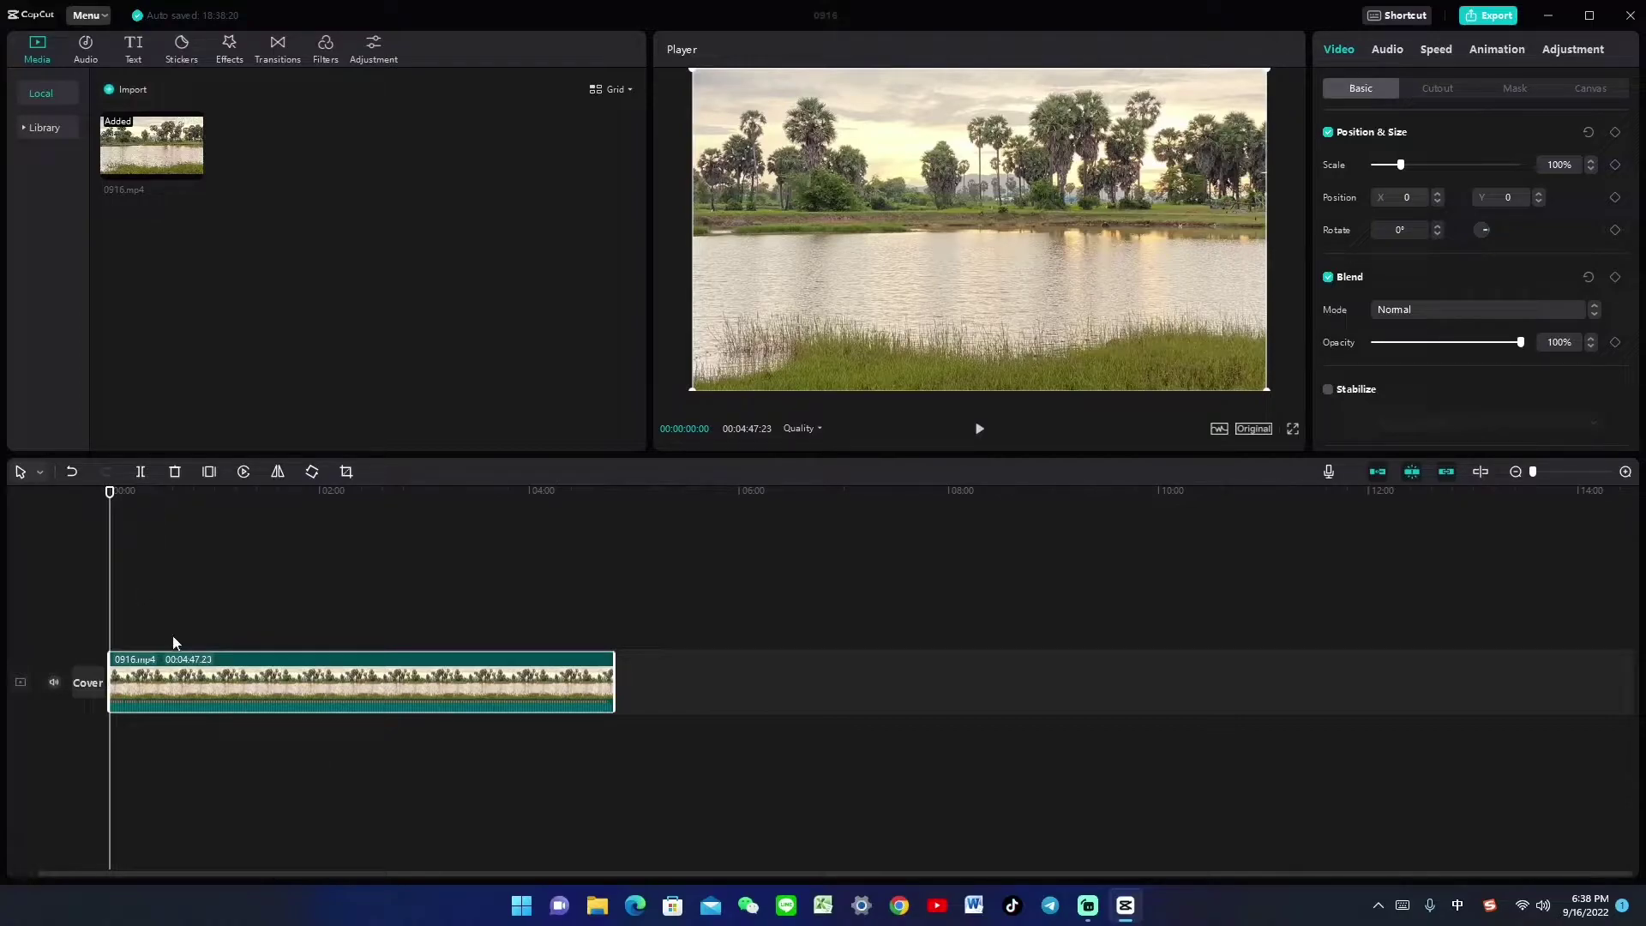
{"action": "left_click", "coordinate": [117, 507]}
{"action": "key", "text": "space"}
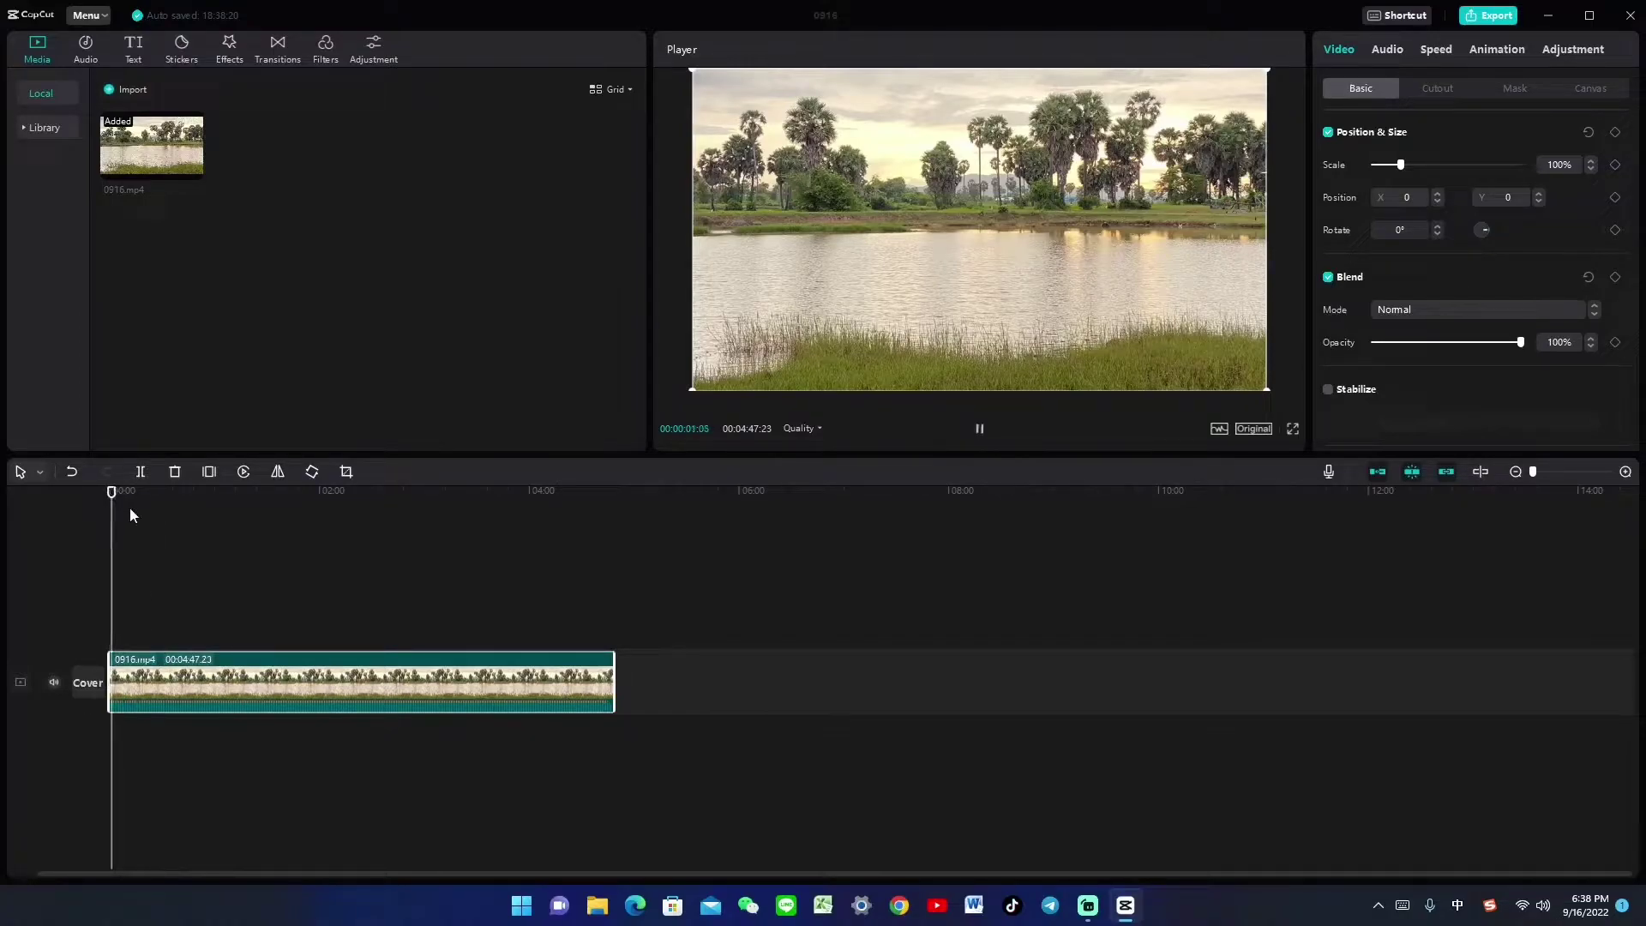
{"action": "key", "text": "space"}
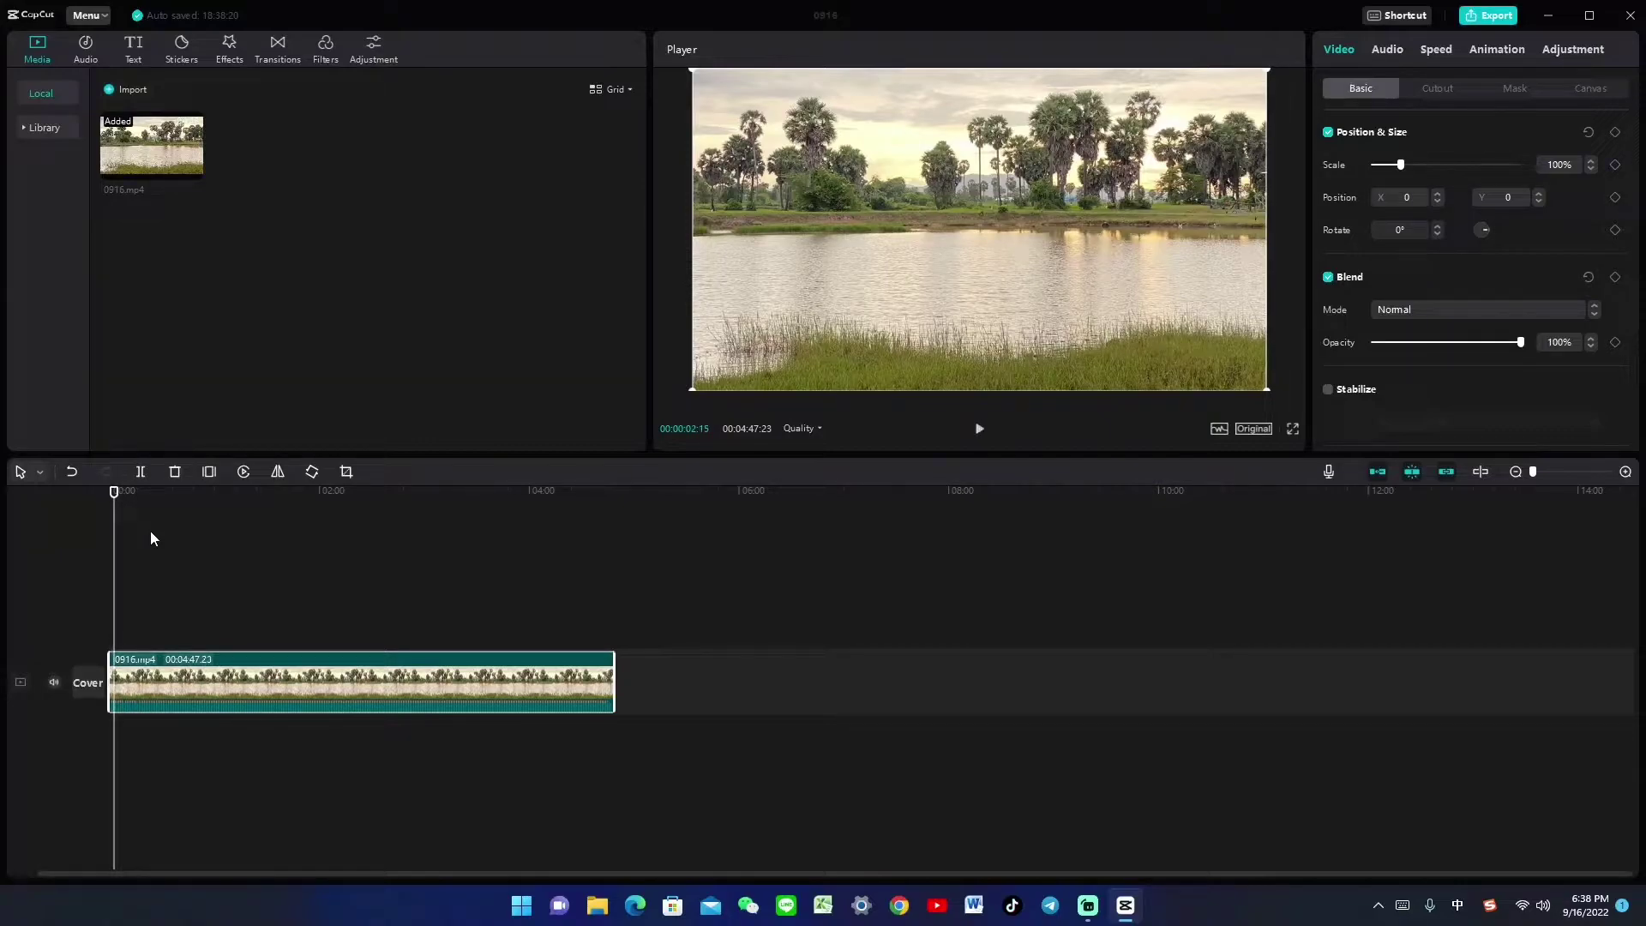
- Mute the clip's original sound, test playback, then switch the sound back on
{"action": "left_click", "coordinate": [54, 682]}
{"action": "key", "text": "space"}
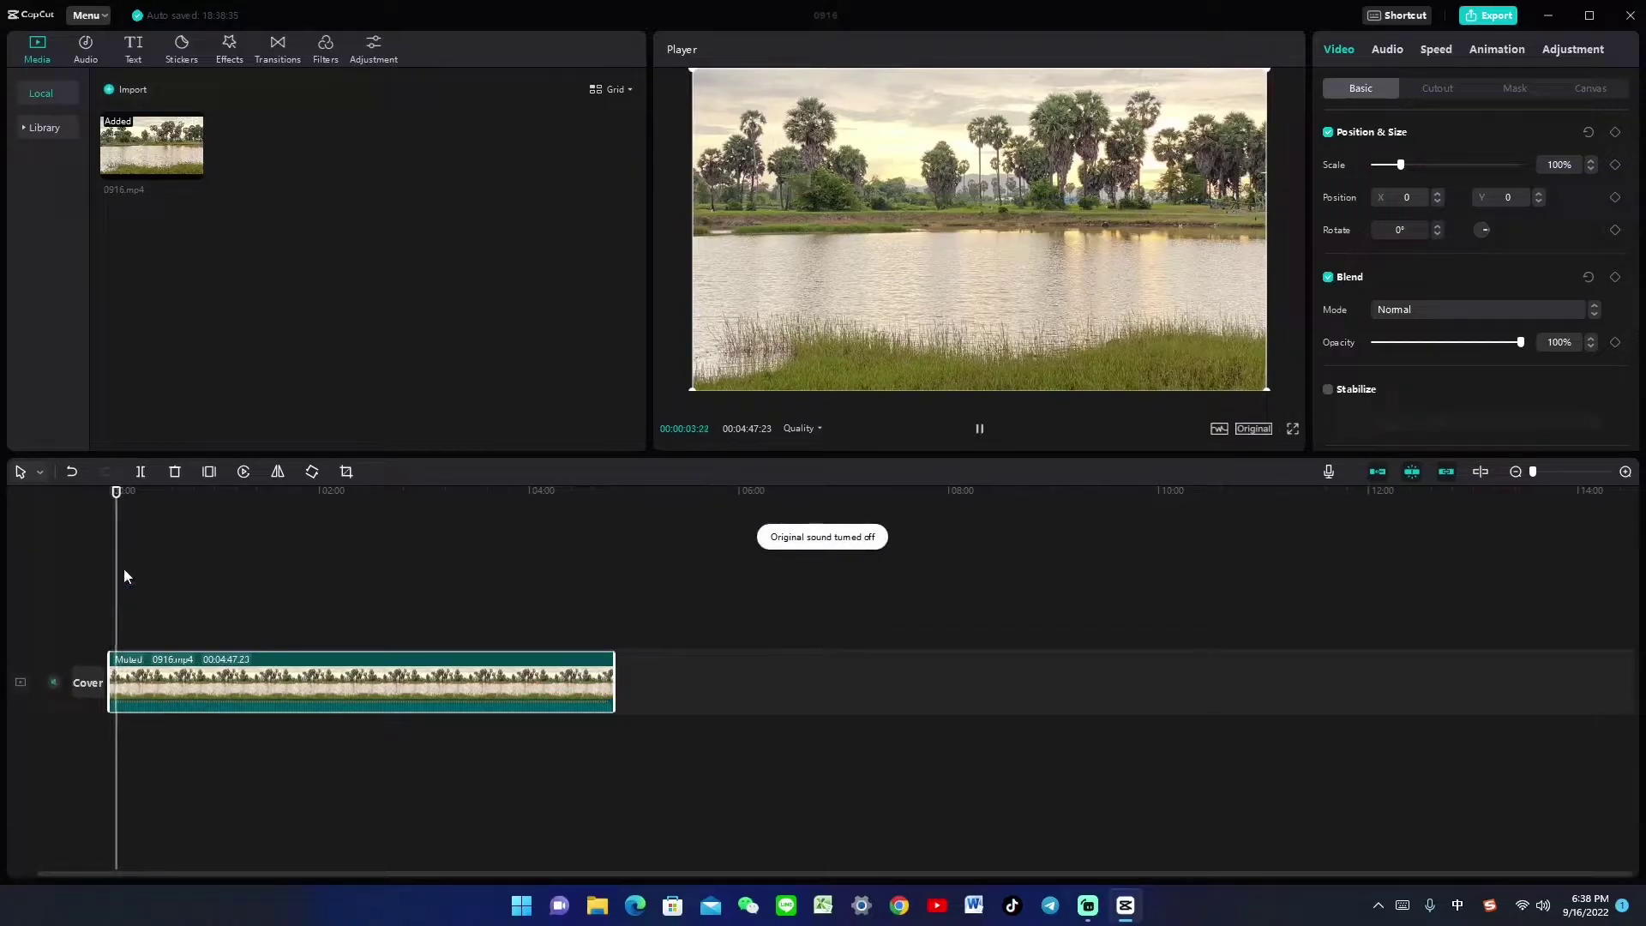
{"action": "left_click_drag", "start_coordinate": [122, 494], "coordinate": [98, 490]}
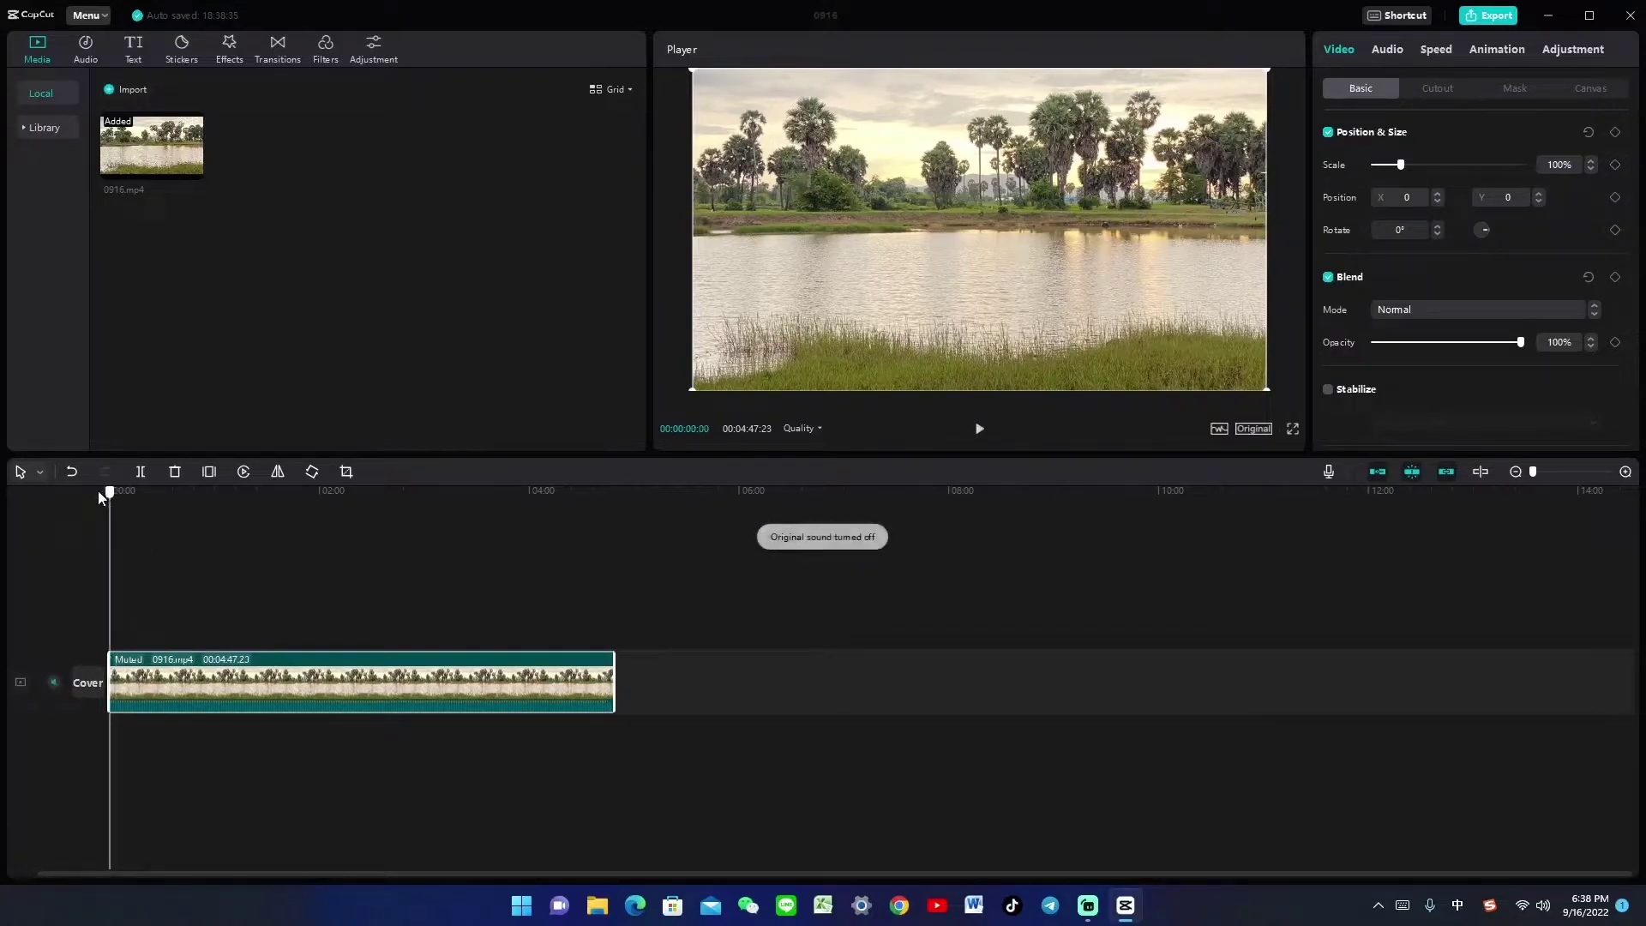
{"action": "left_click", "coordinate": [54, 682]}
{"action": "mouse_move", "coordinate": [109, 493]}
{"action": "left_mouse_down"}
{"action": "mouse_move", "coordinate": [176, 505]}
{"action": "mouse_move", "coordinate": [151, 505]}
{"action": "left_mouse_up"}
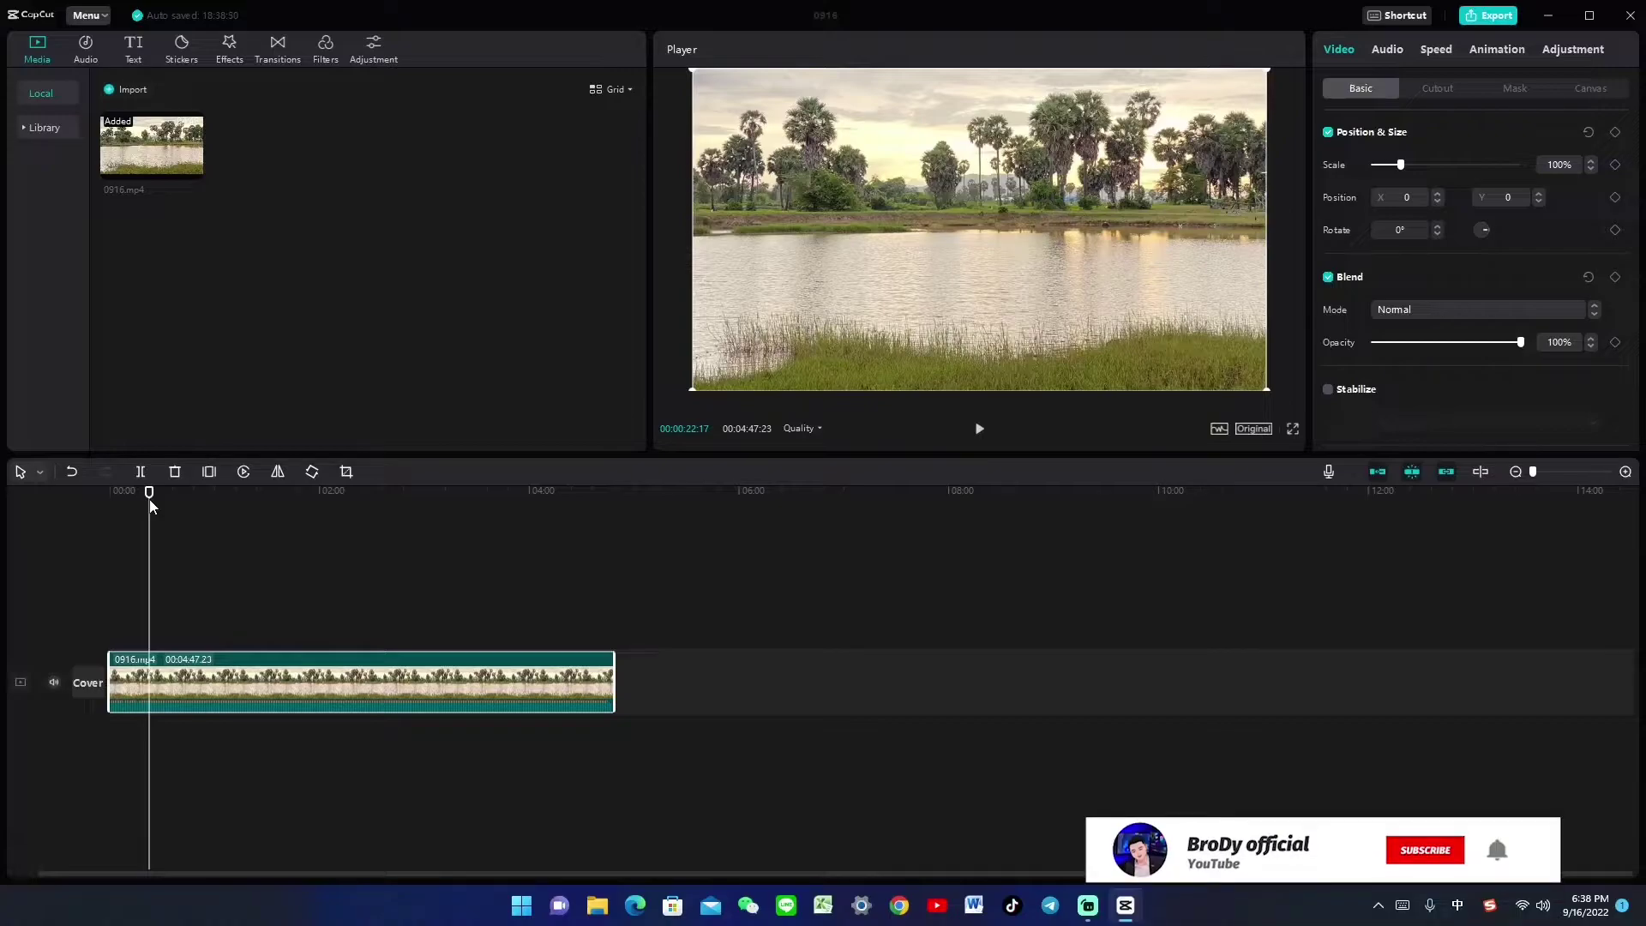
- Separate the clip's audio onto its own track, delete it, and preview the silent video
{"action": "right_click", "coordinate": [317, 688]}
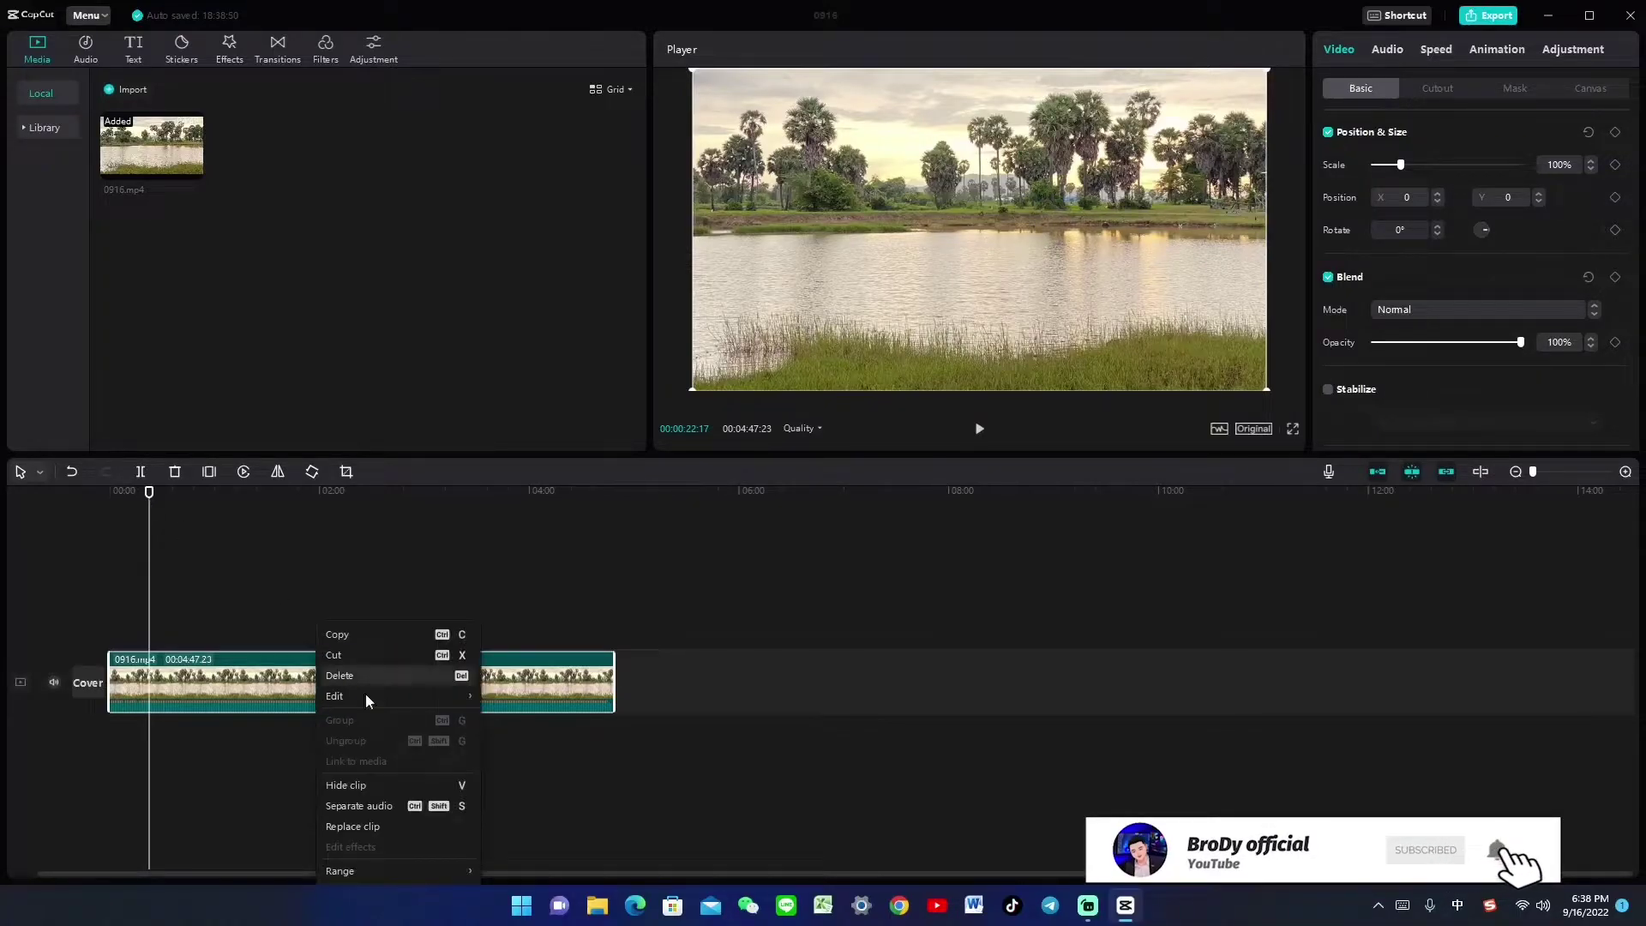
{"action": "left_click", "coordinate": [391, 807]}
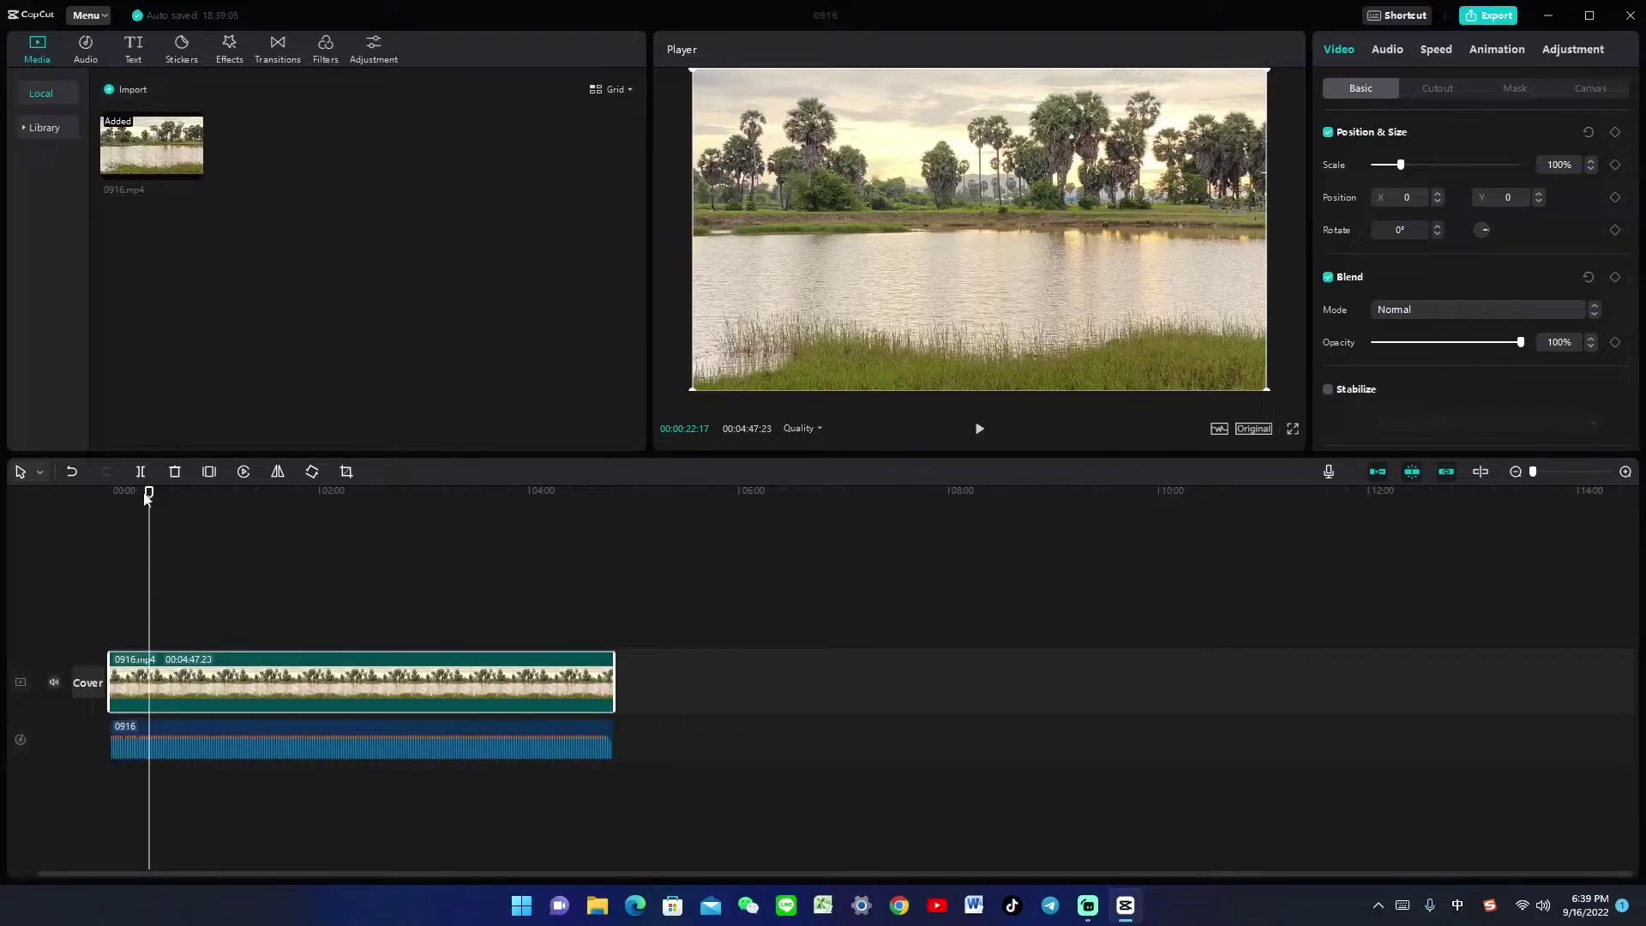
{"action": "left_click_drag", "start_coordinate": [147, 493], "coordinate": [58, 474]}
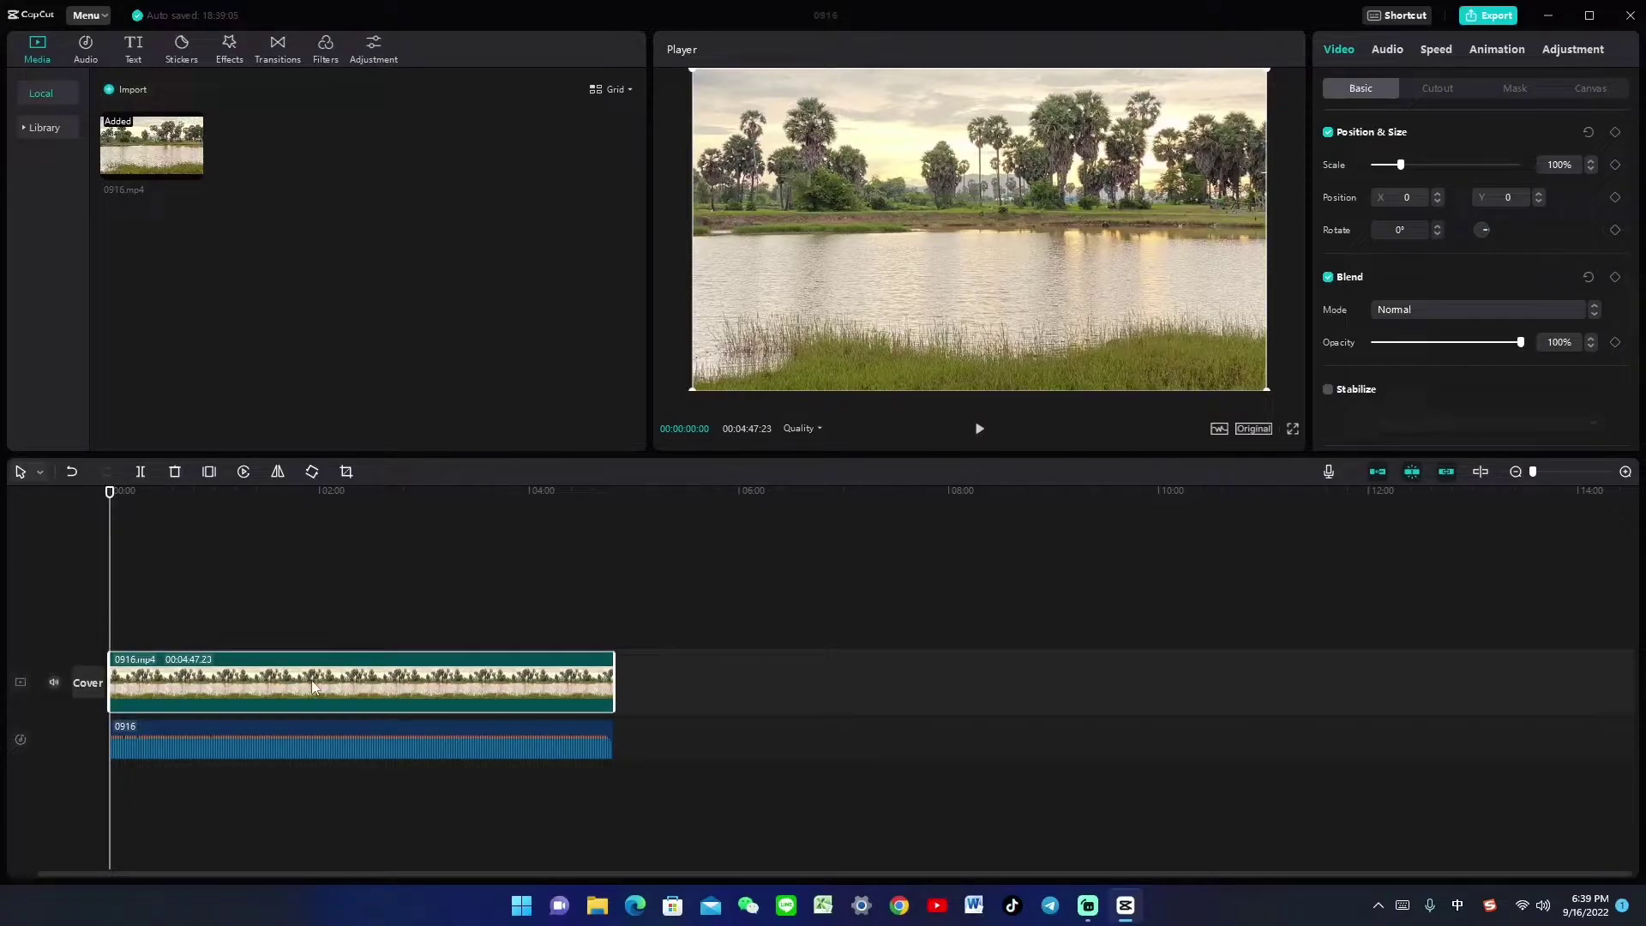
{"action": "left_click", "coordinate": [275, 747]}
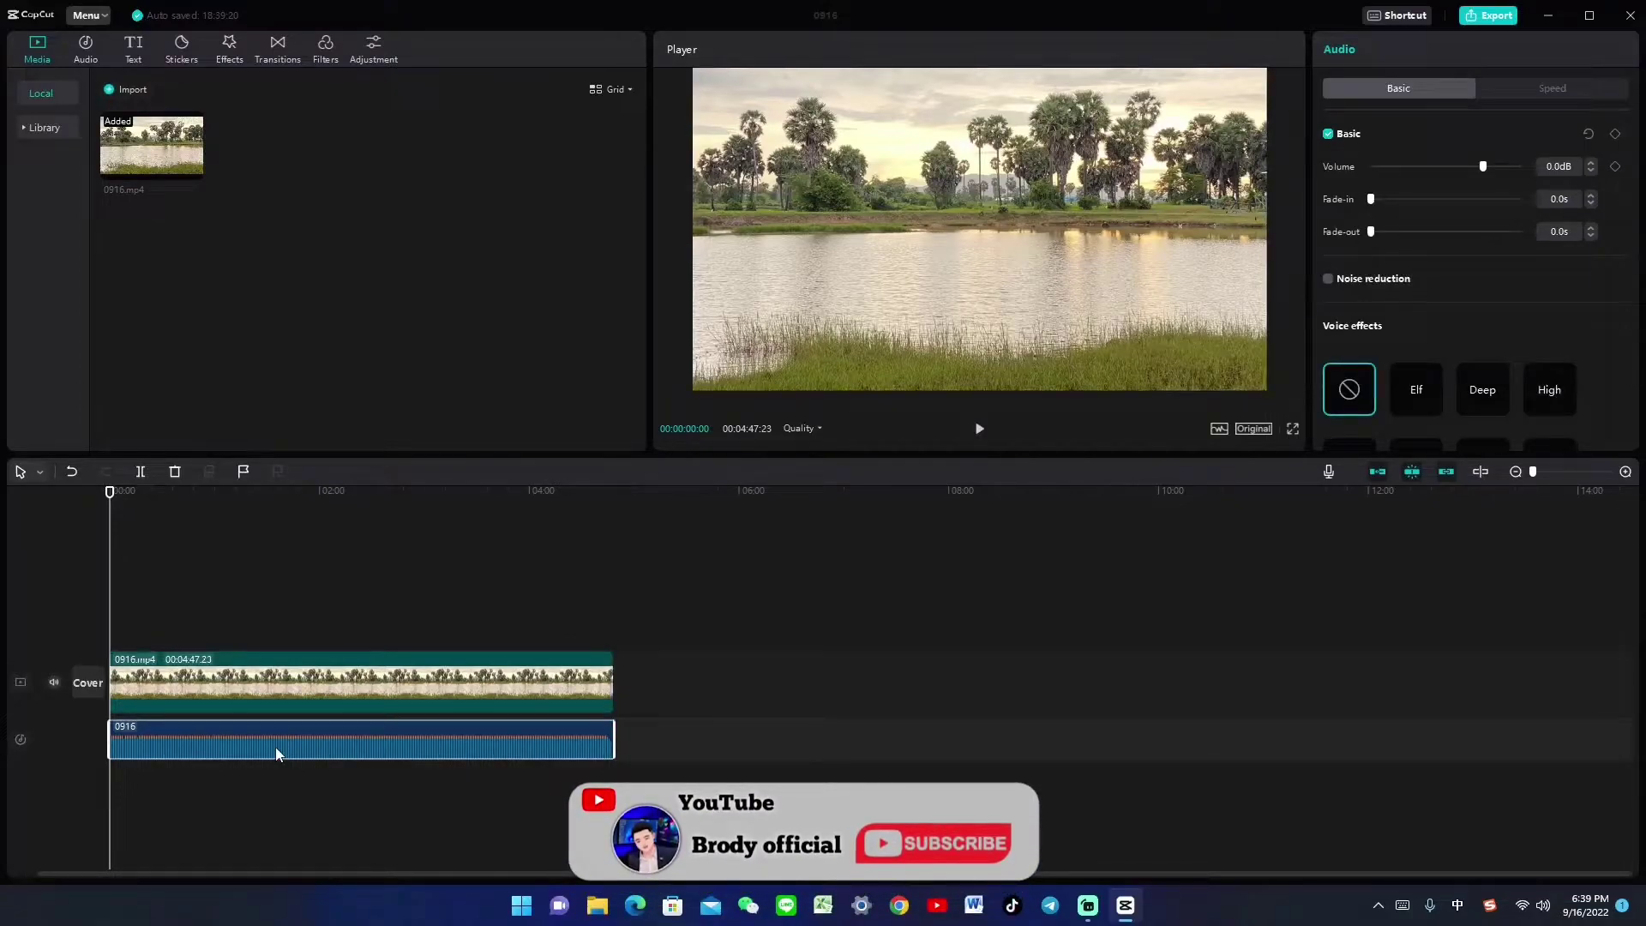
{"action": "key", "text": "Delete"}
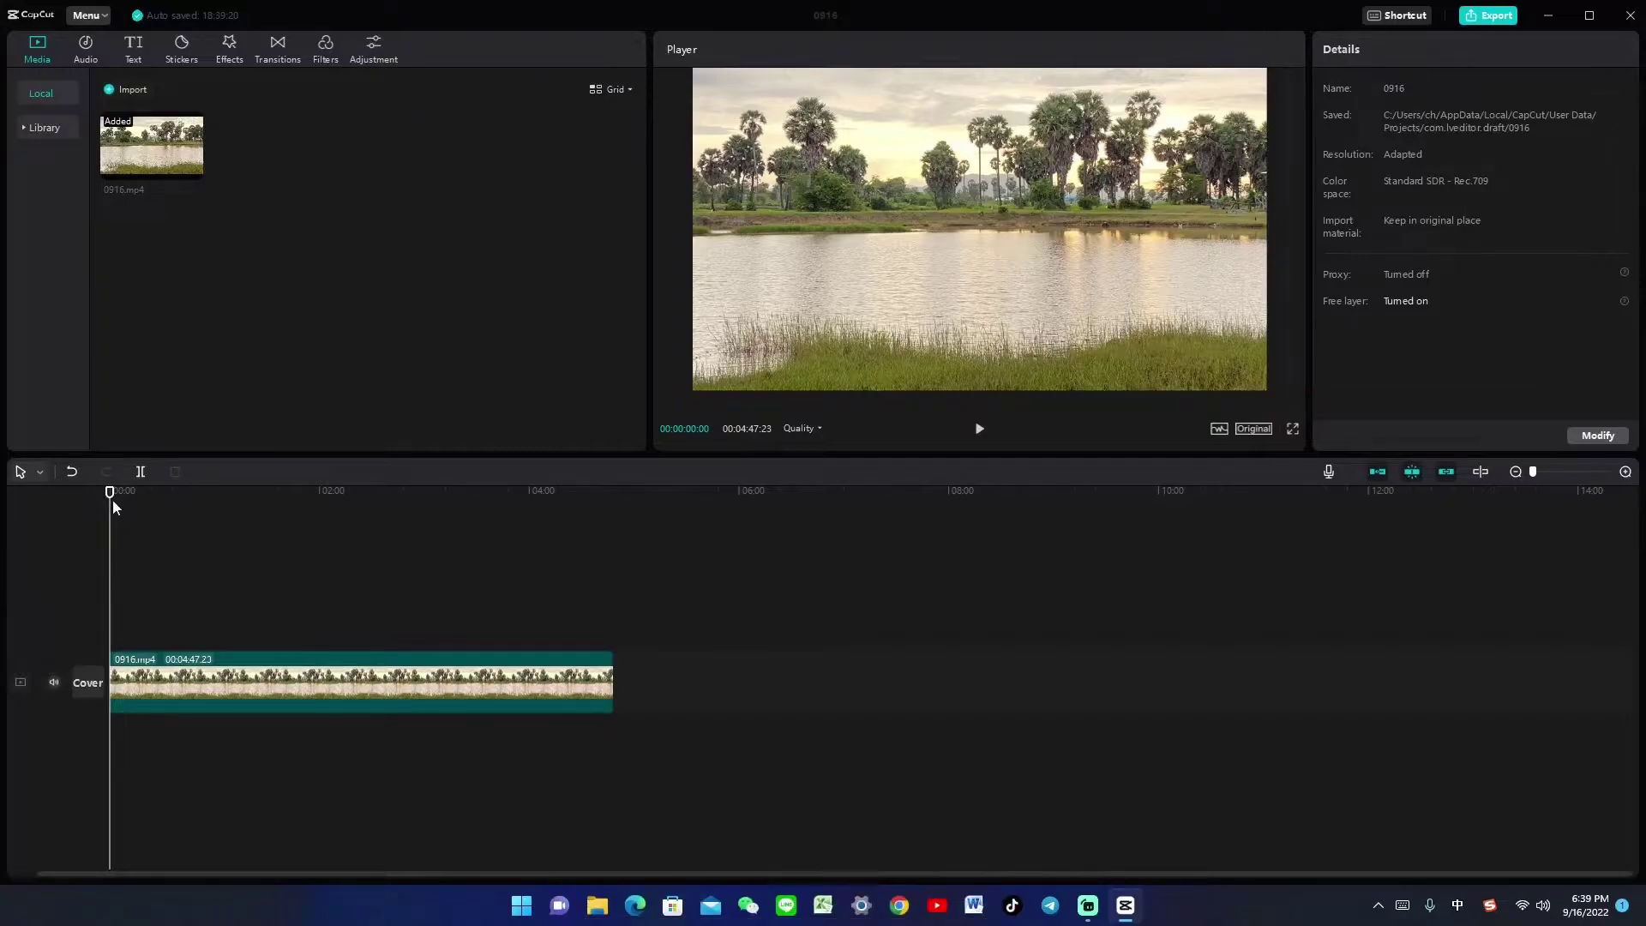
{"action": "left_click", "coordinate": [979, 428]}
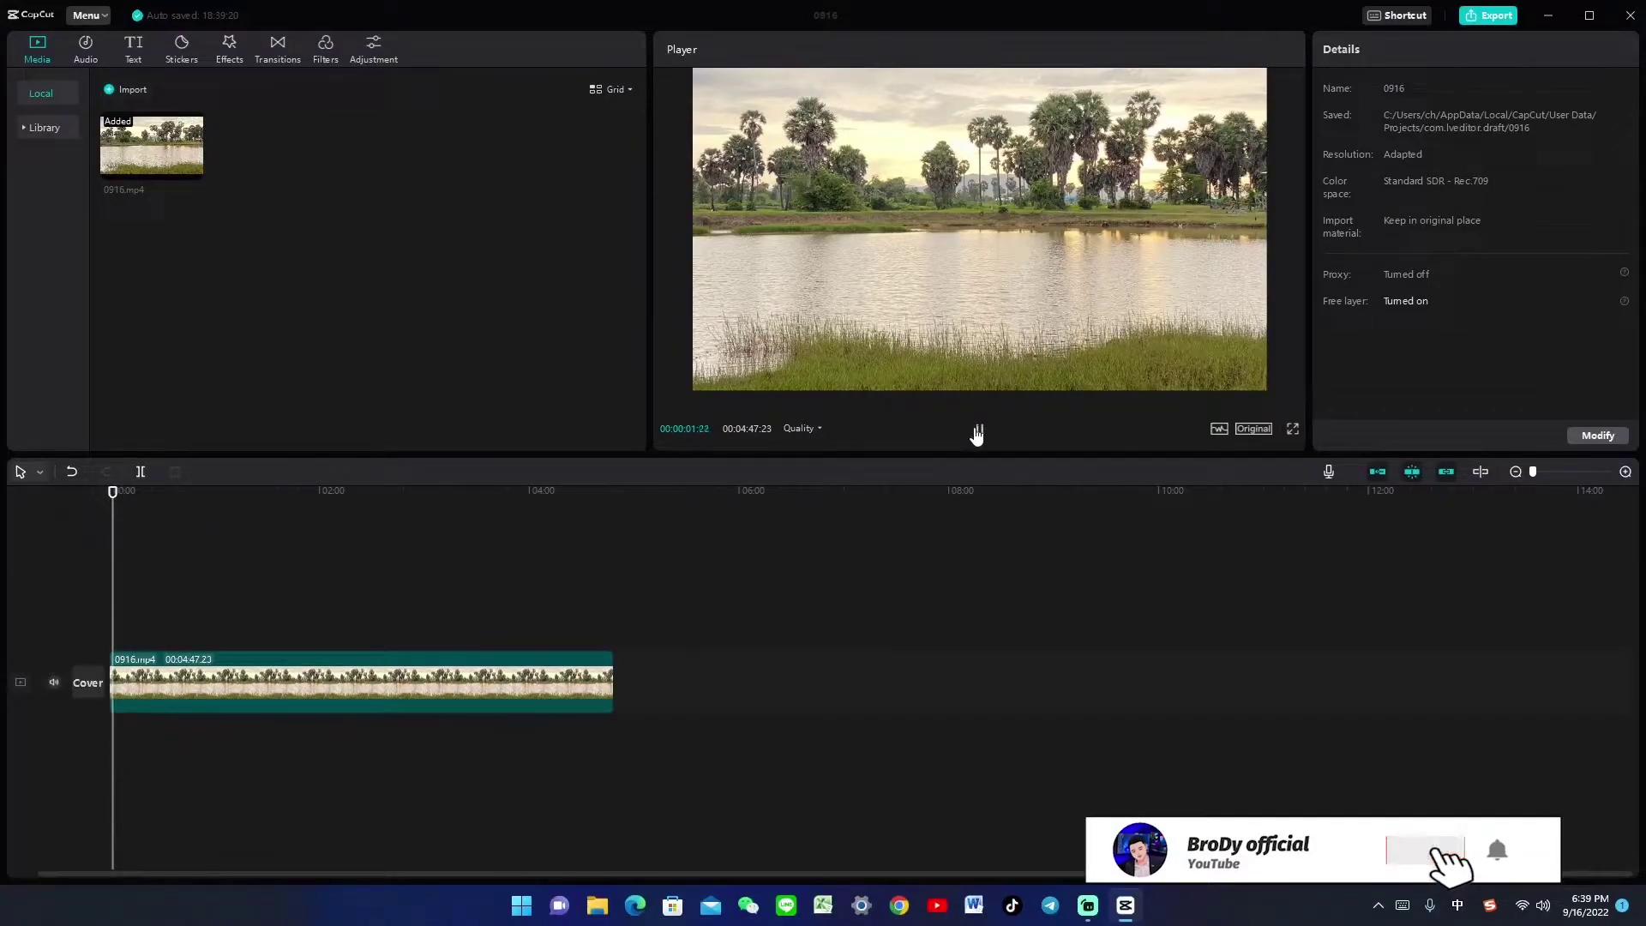
{"action": "left_click", "coordinate": [977, 430]}
{"action": "left_click", "coordinate": [107, 496]}
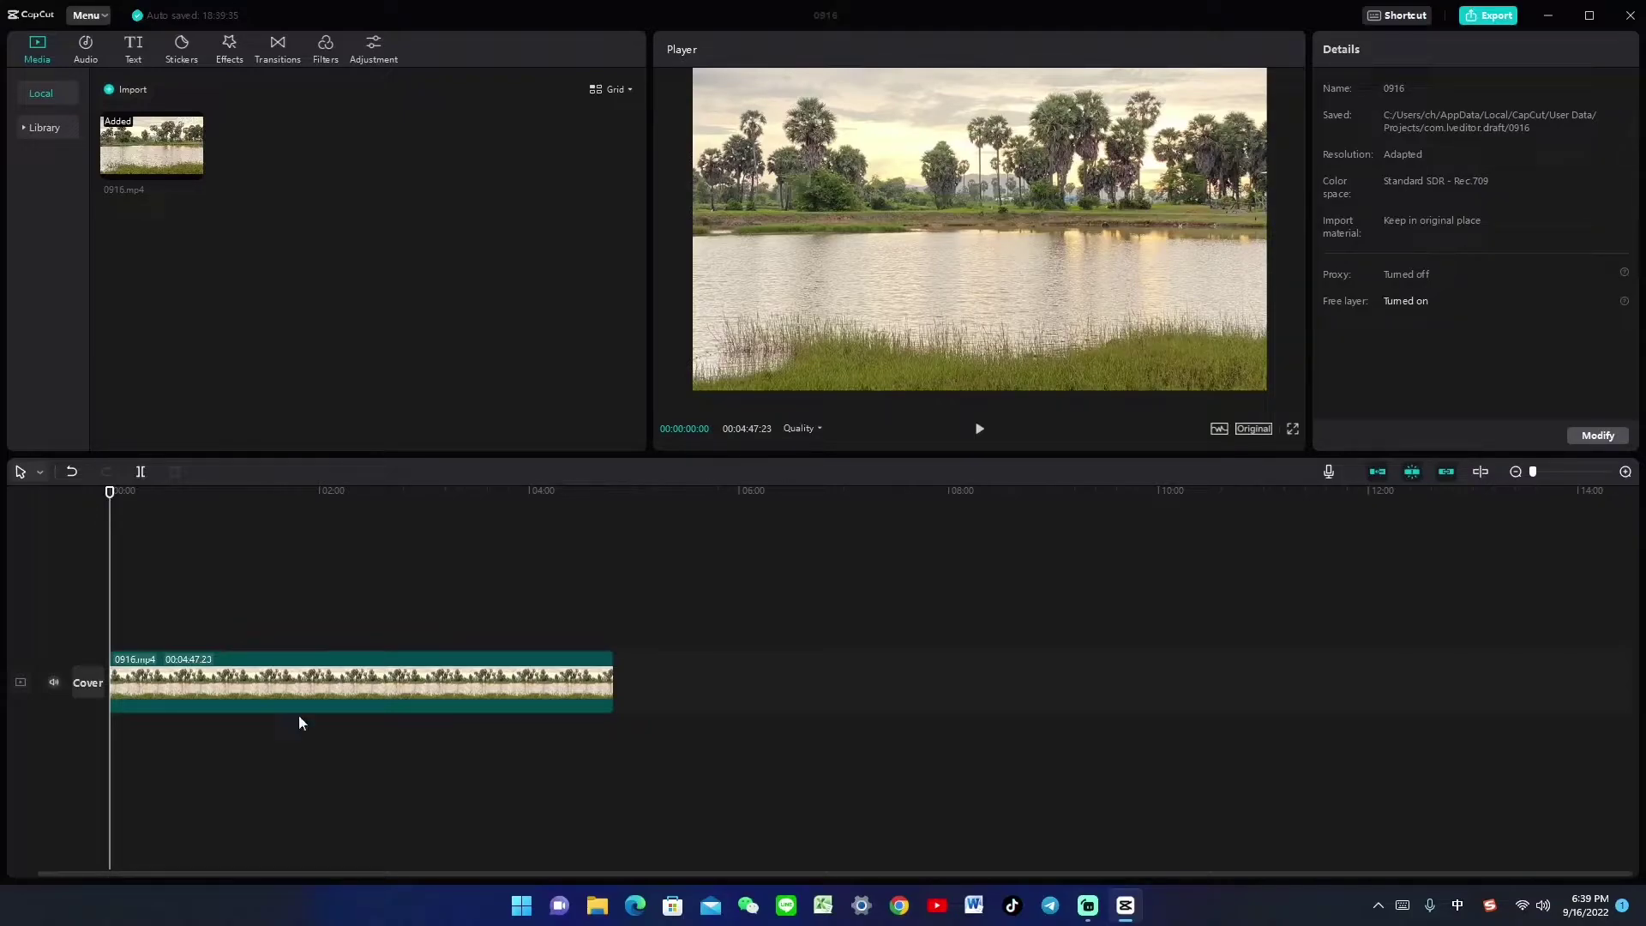
- Recover the original audio, then separate and delete the 0916 audio clip again
{"action": "right_click", "coordinate": [382, 694]}
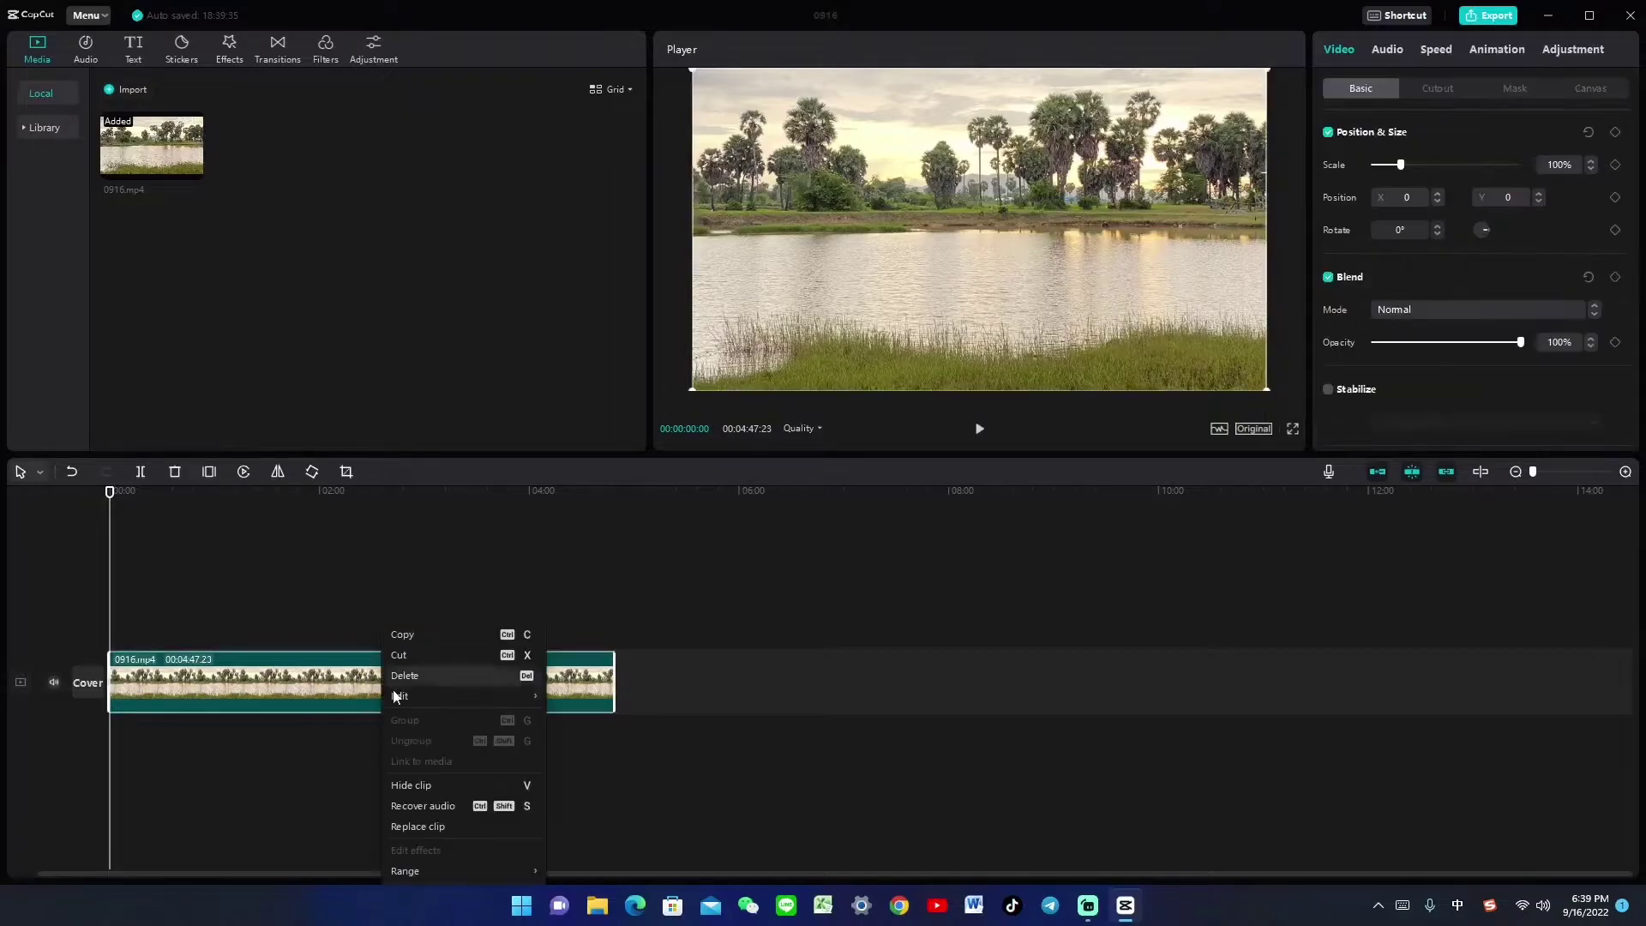
{"action": "left_click", "coordinate": [503, 807]}
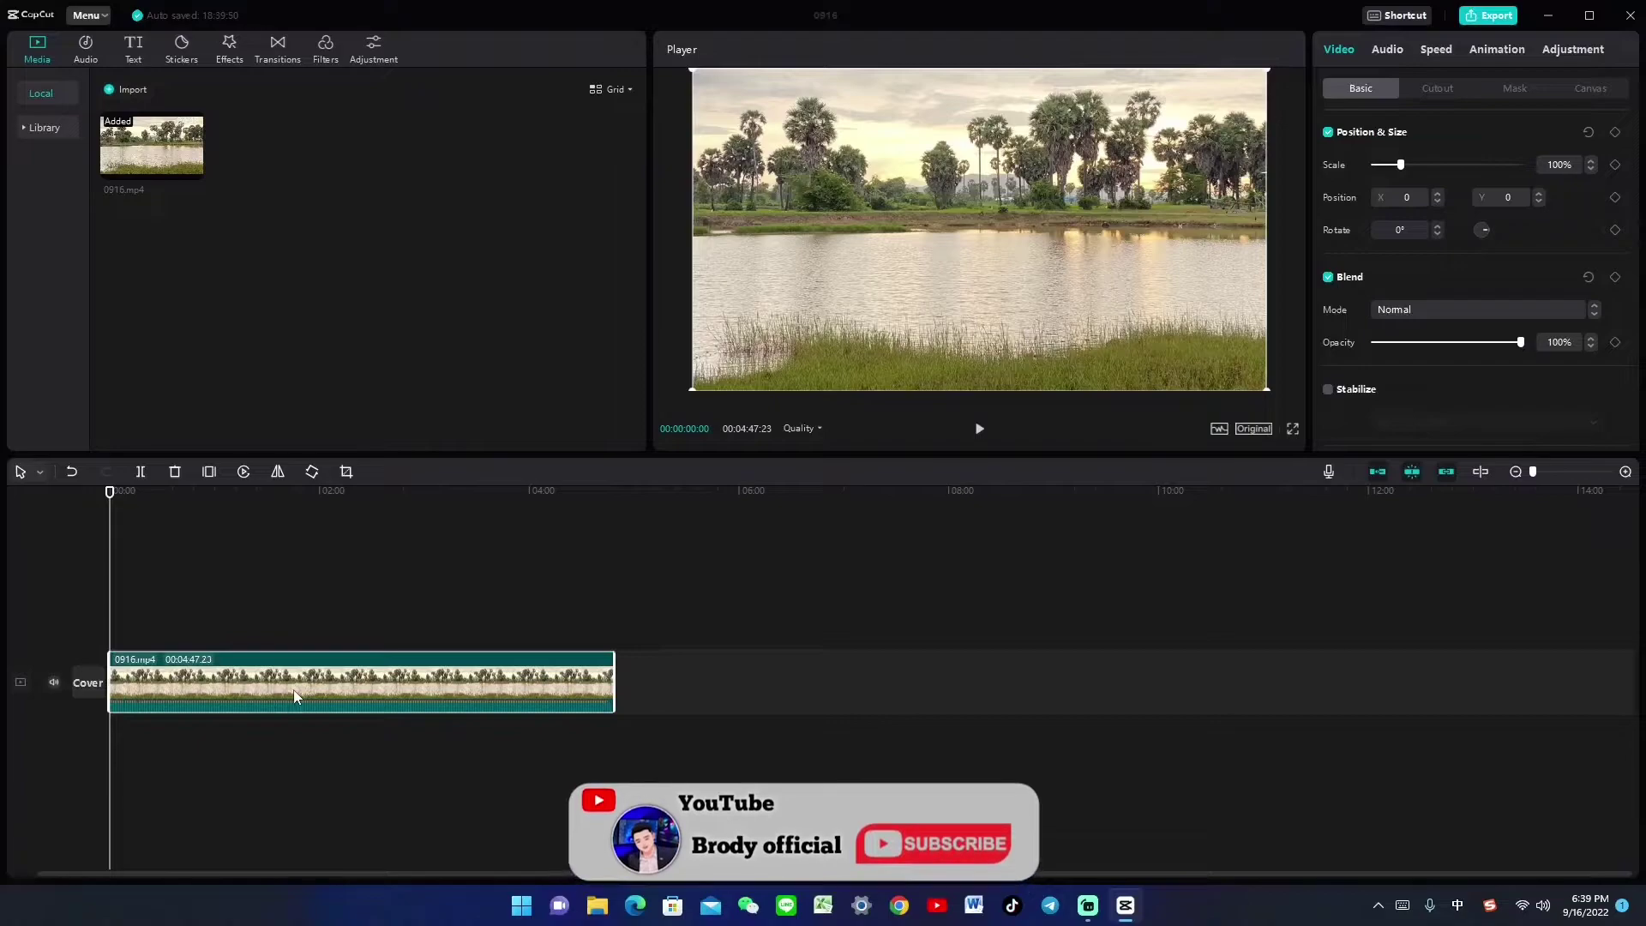
{"action": "right_click", "coordinate": [293, 696]}
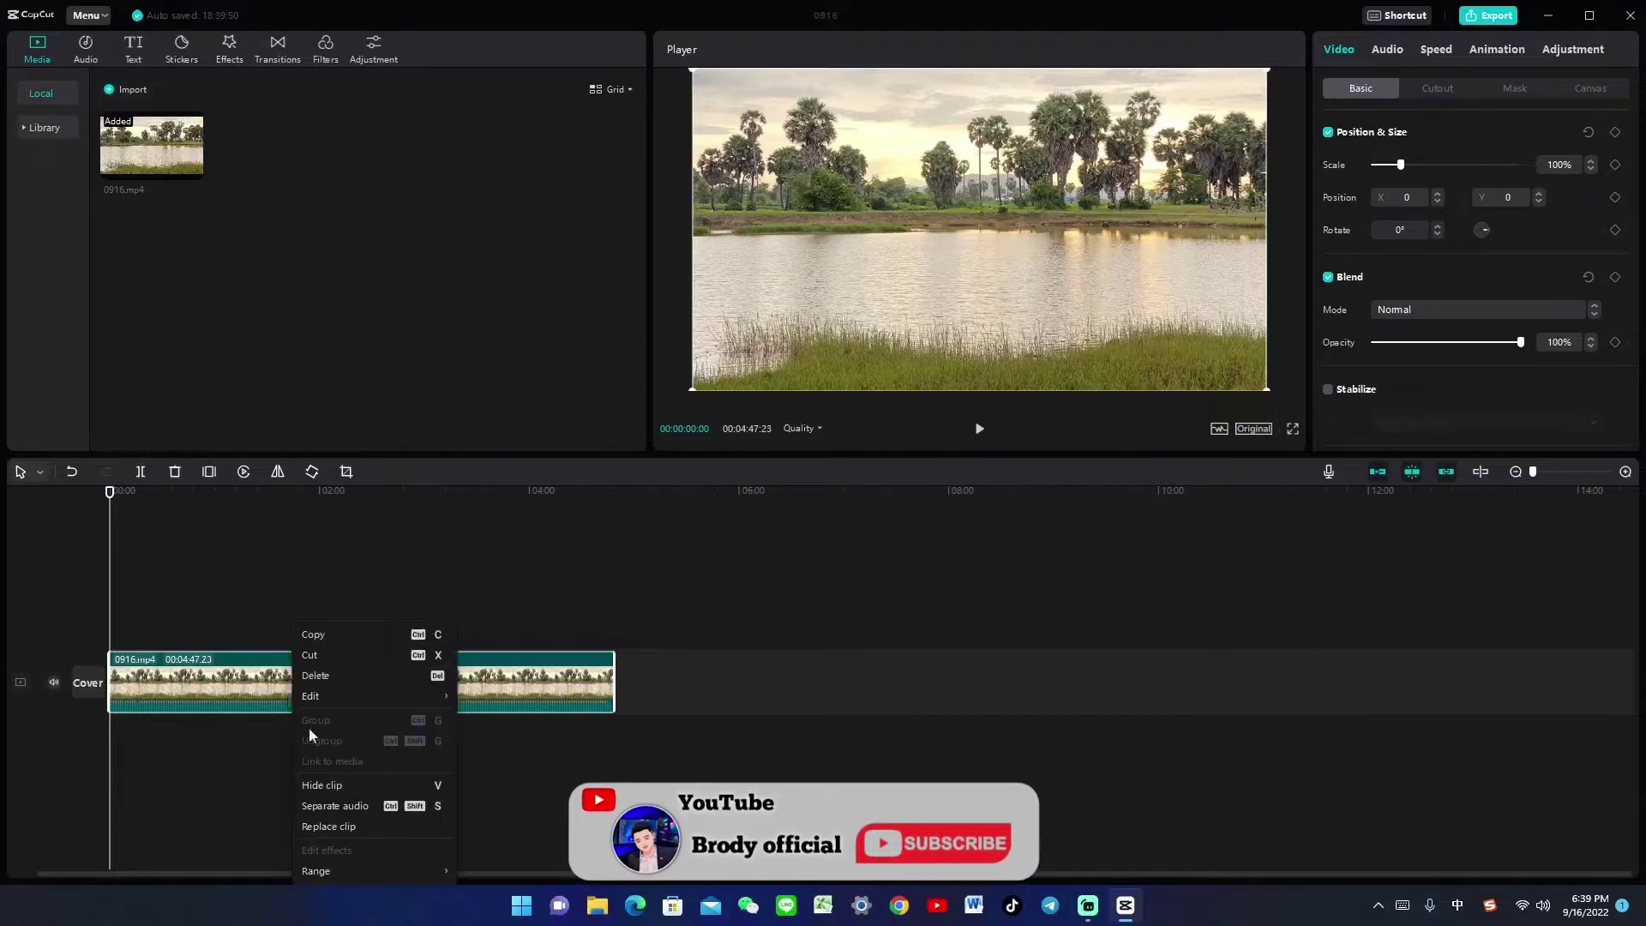
{"action": "left_click", "coordinate": [367, 806]}
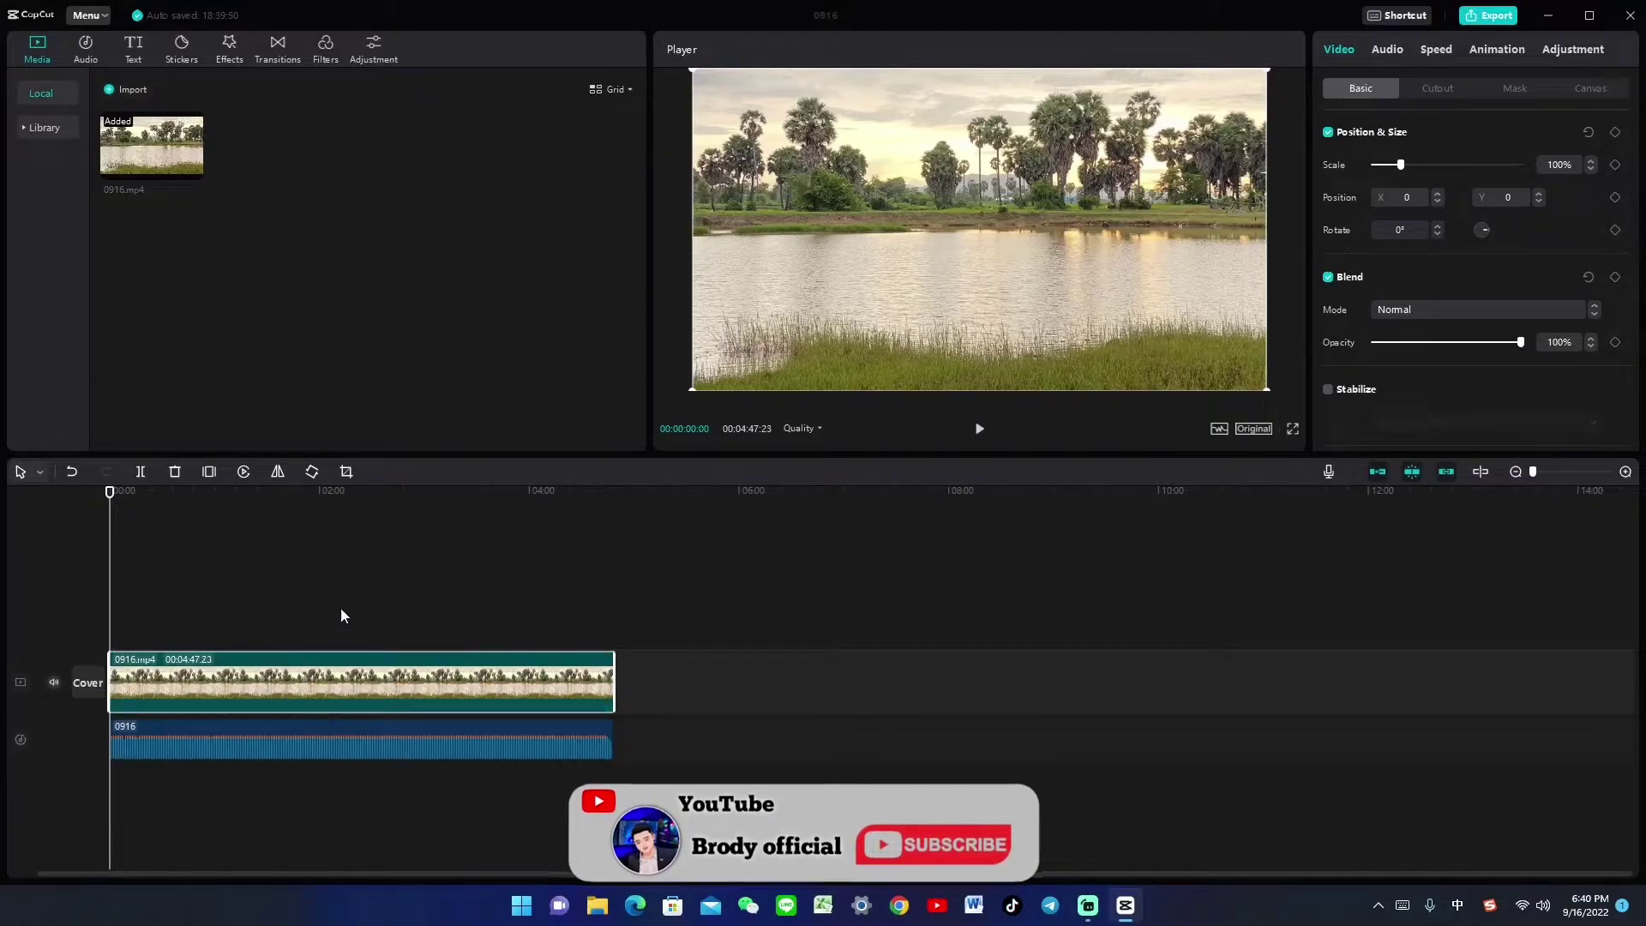
{"action": "left_click", "coordinate": [317, 758]}
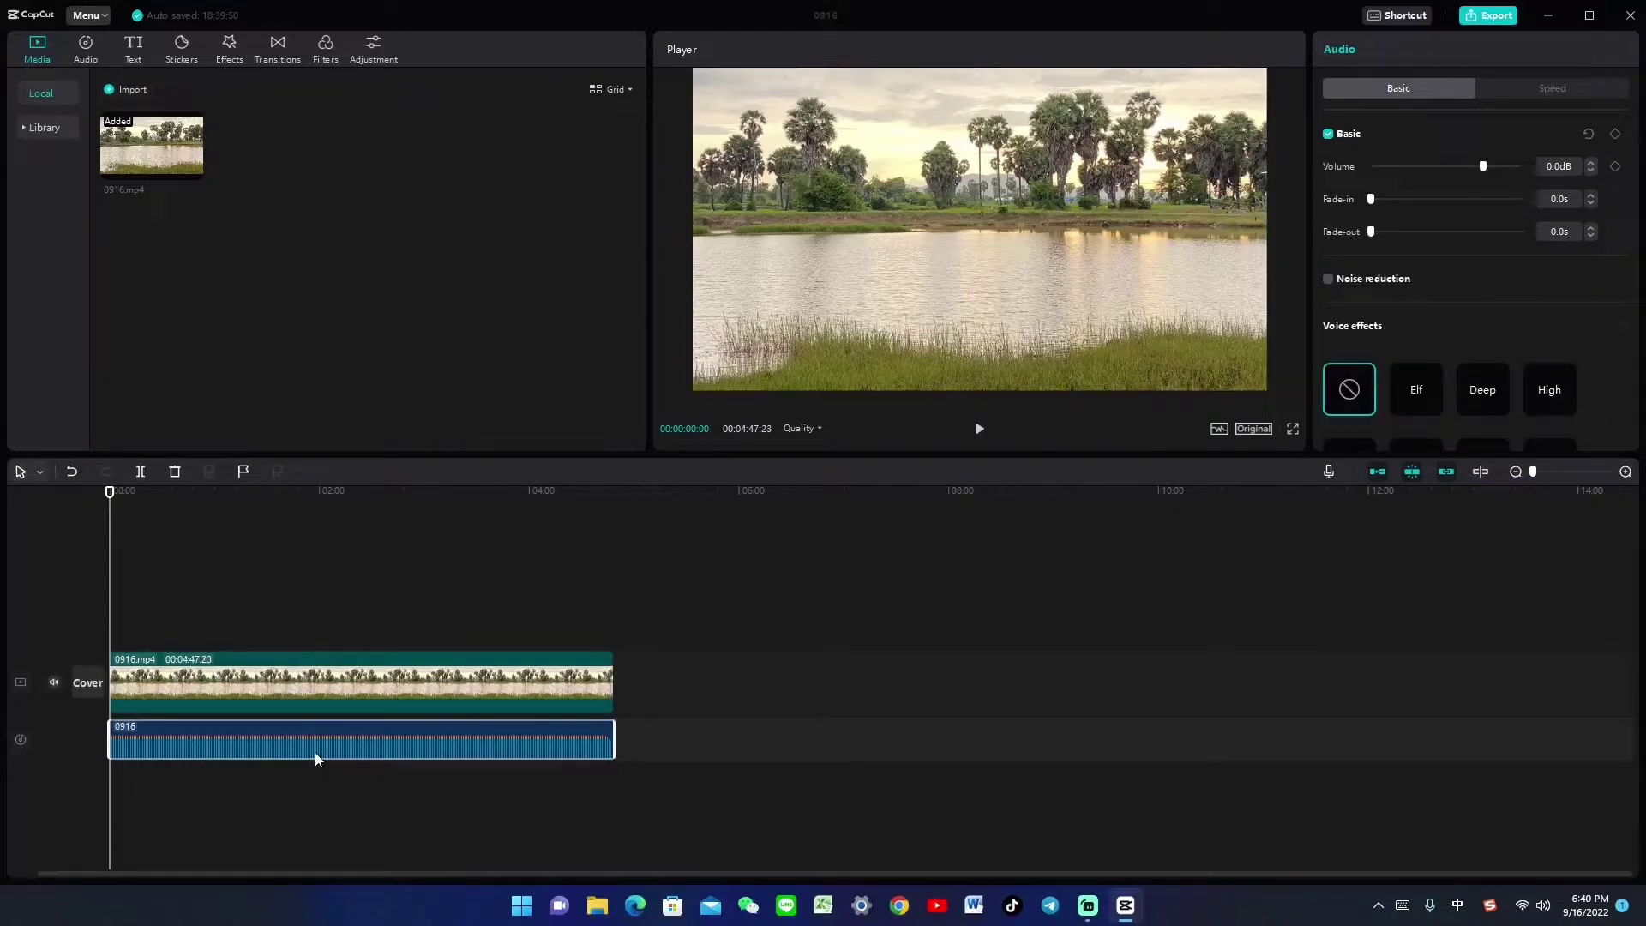
{"action": "key", "text": "Delete"}
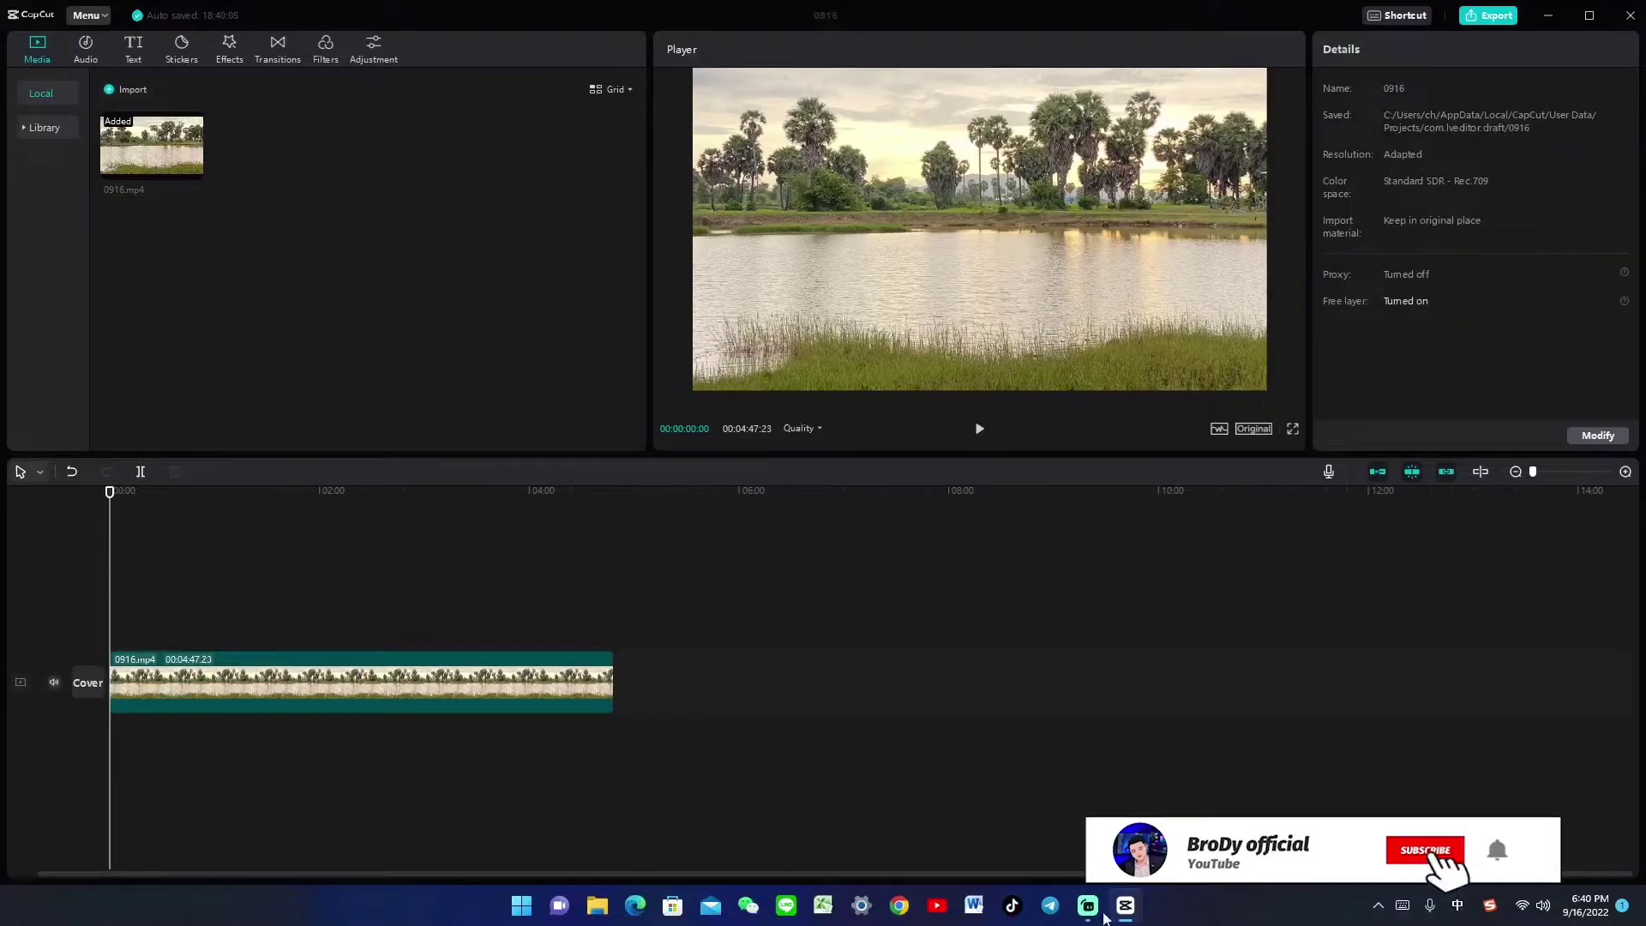
- Import a song from the E: drive mp3 folder, lay it under the video, and trim the video to 00:04:09:20
{"action": "left_click", "coordinate": [128, 89]}
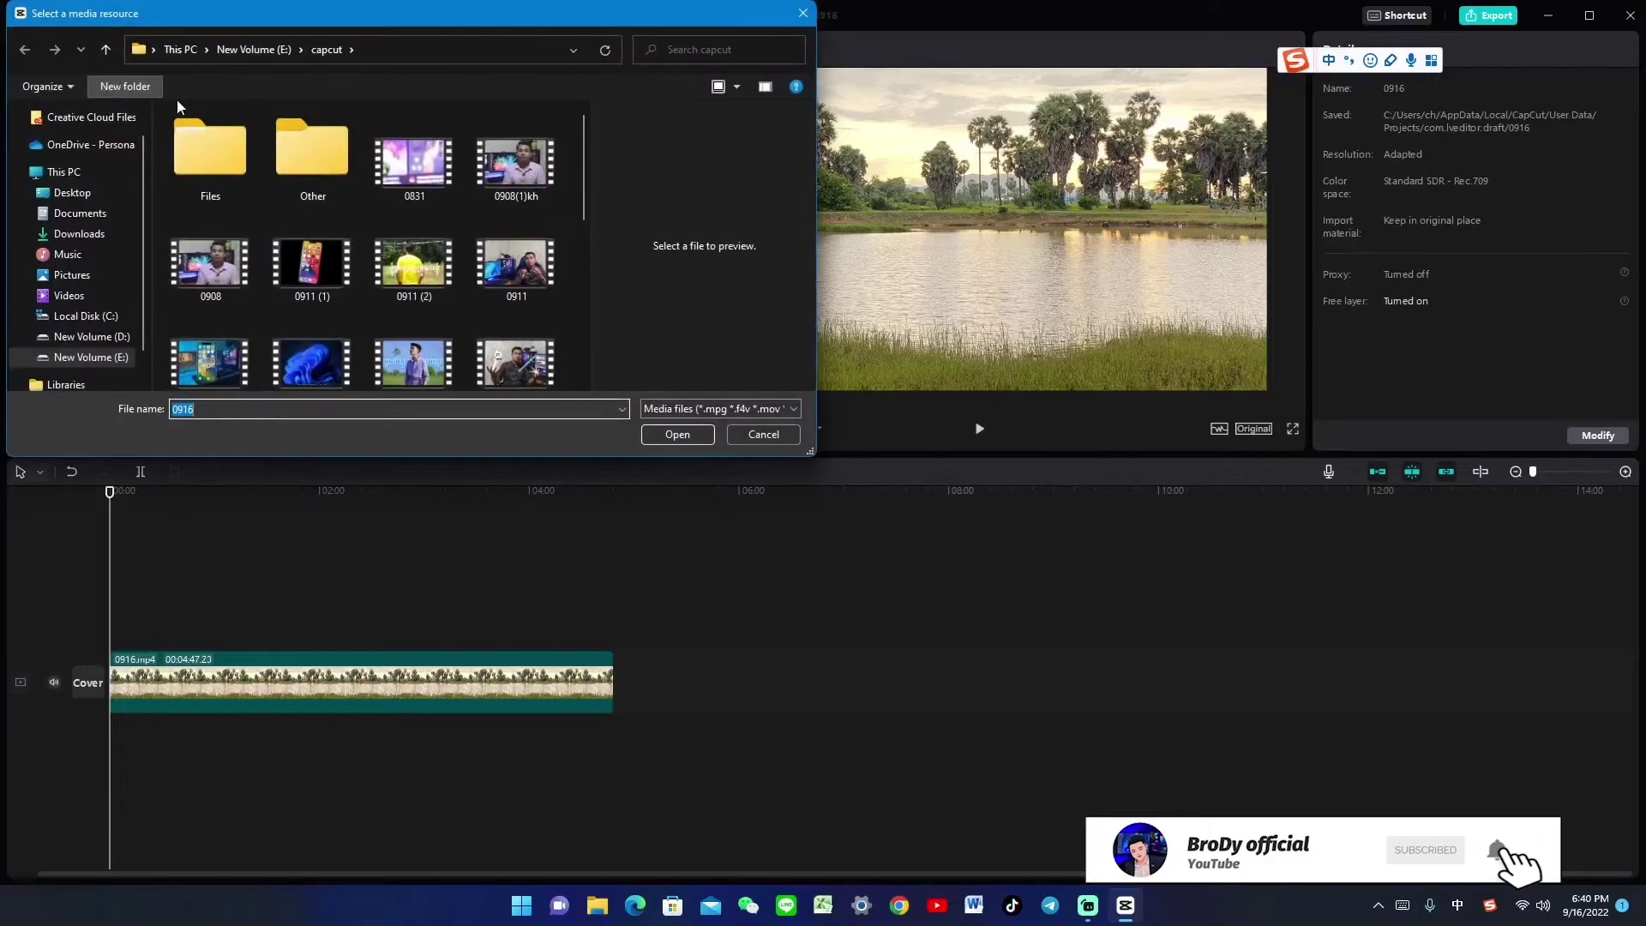
{"action": "left_click", "coordinate": [112, 339]}
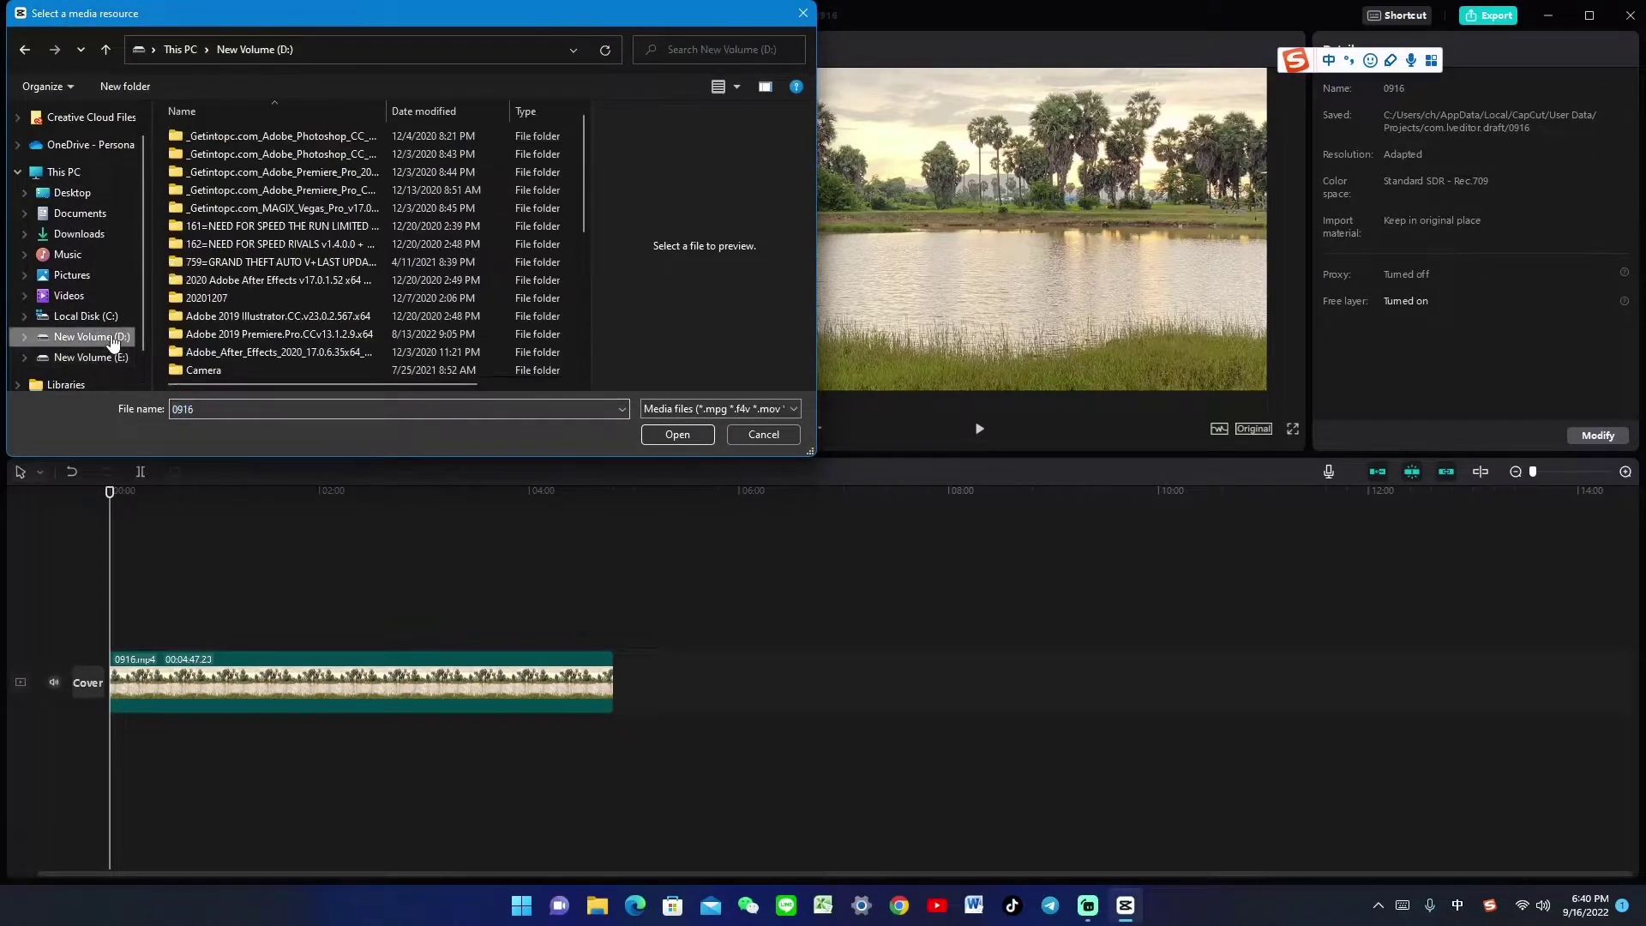
{"action": "left_click", "coordinate": [94, 357]}
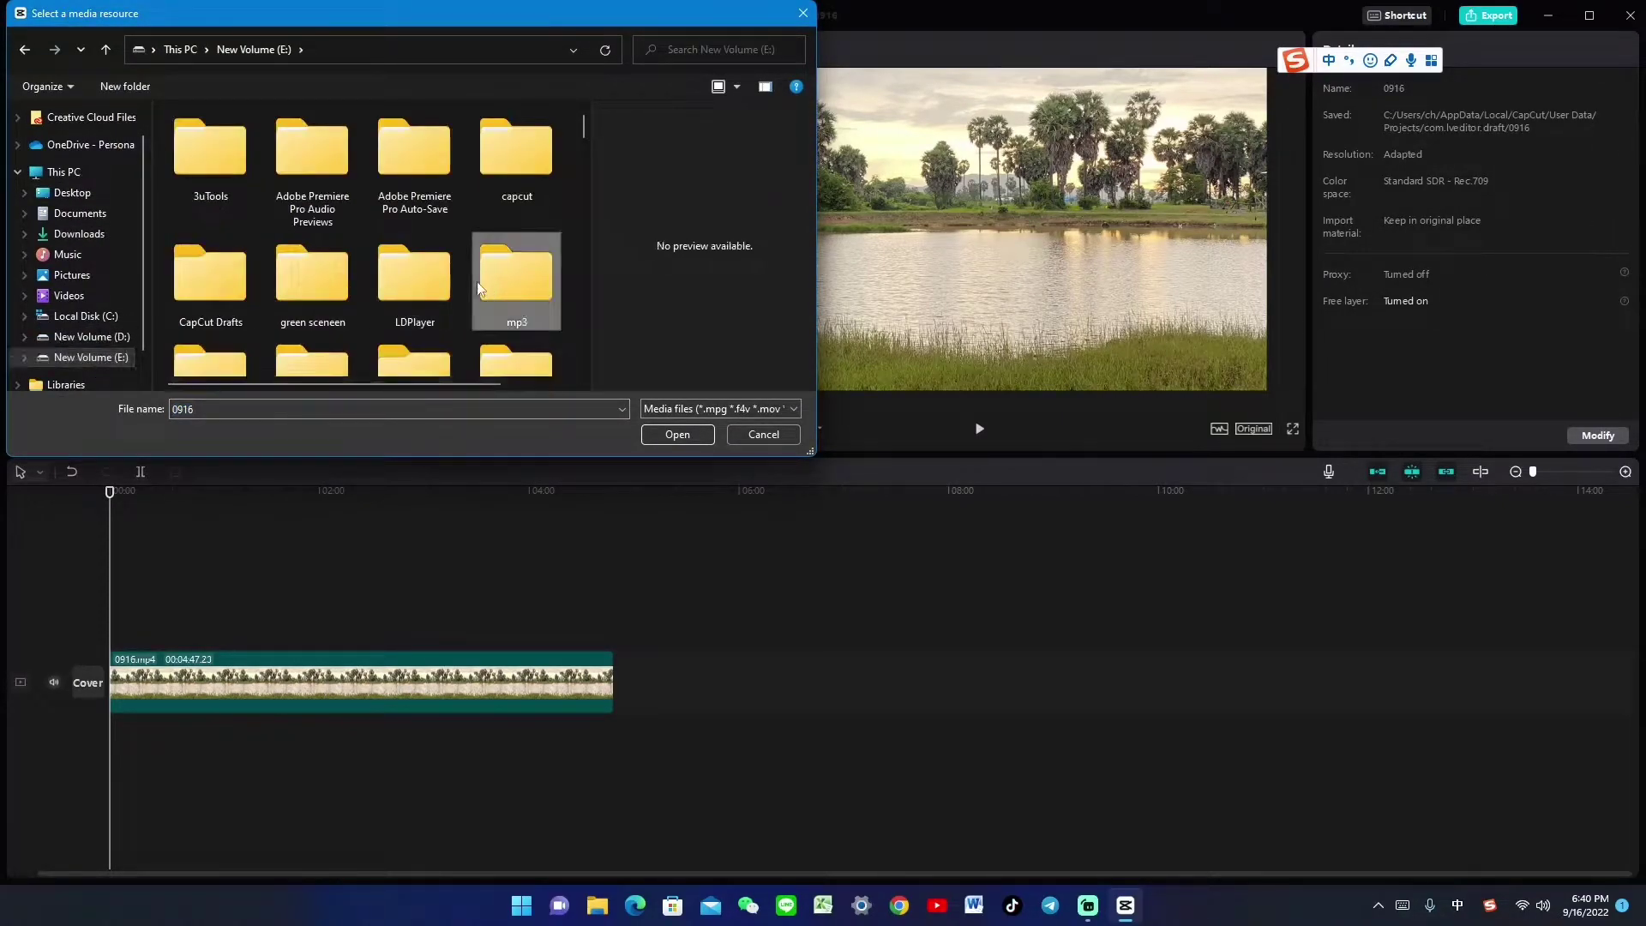
{"action": "double_click", "coordinate": [477, 289]}
{"action": "left_click", "coordinate": [240, 189]}
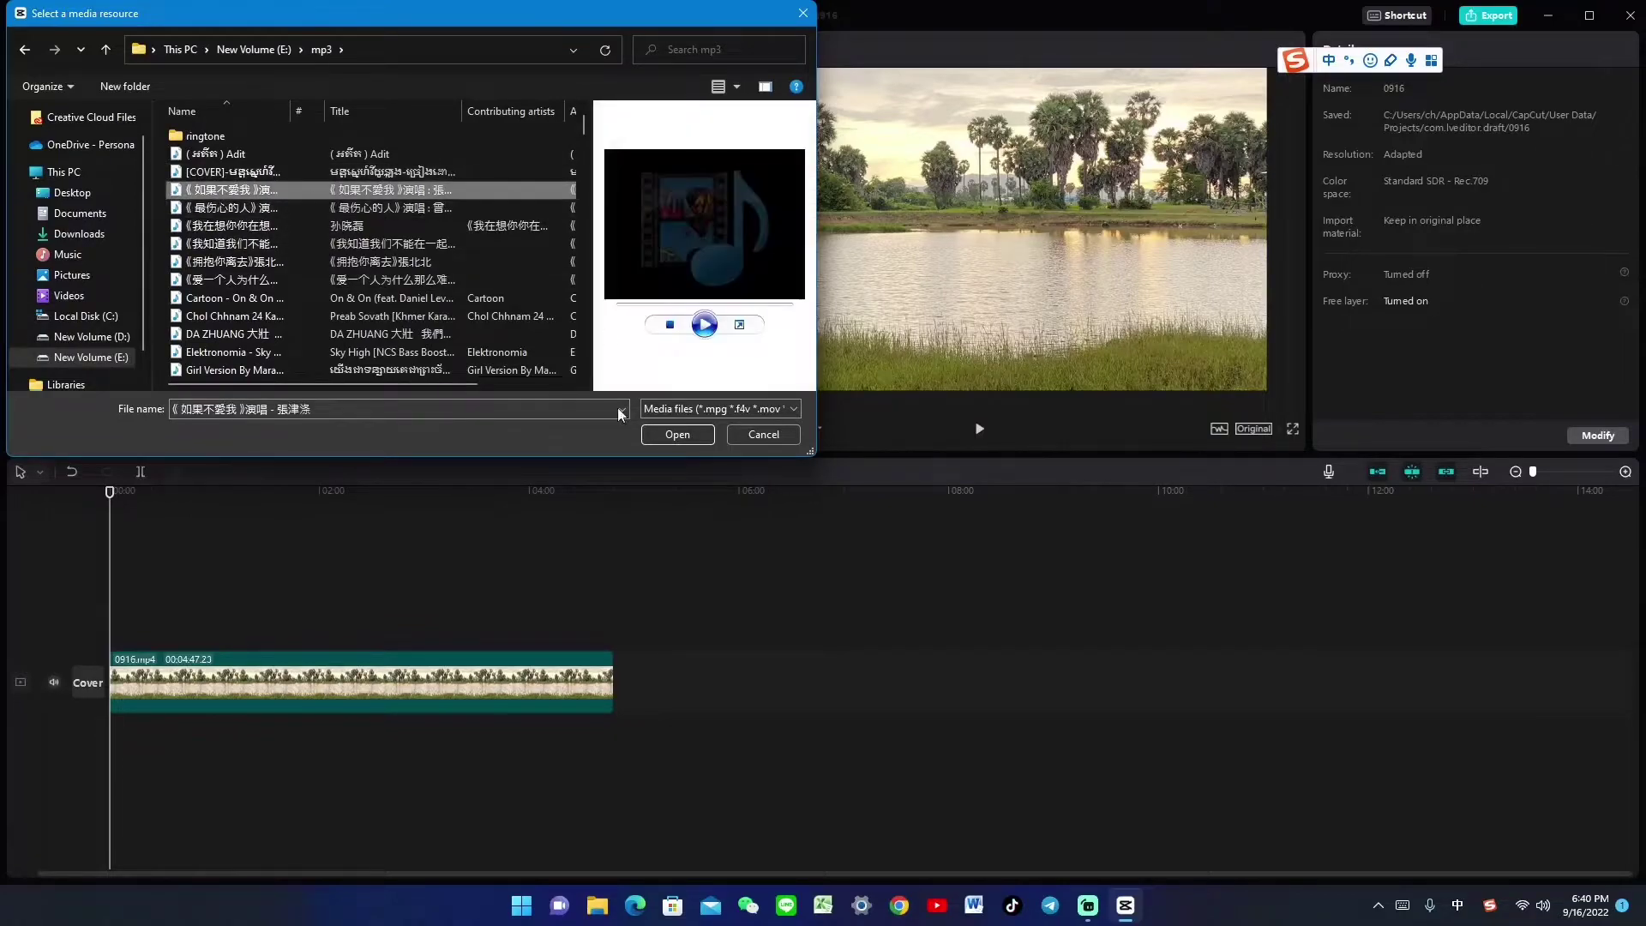
{"action": "left_click", "coordinate": [677, 435]}
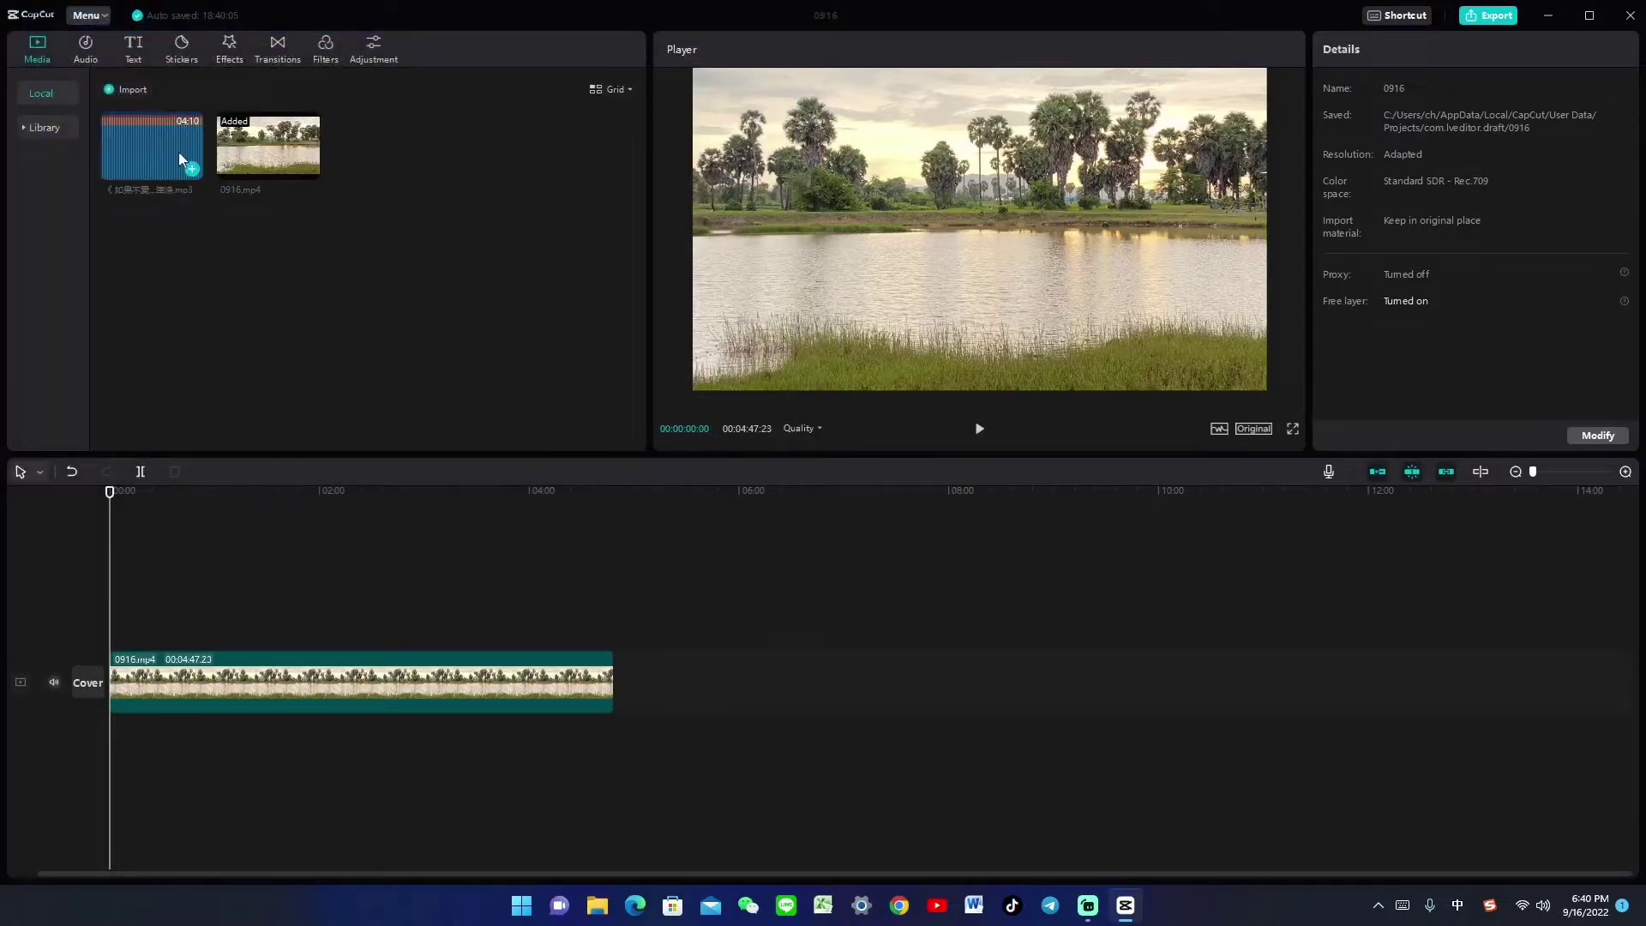
{"action": "left_click_drag", "start_coordinate": [179, 152], "coordinate": [109, 742]}
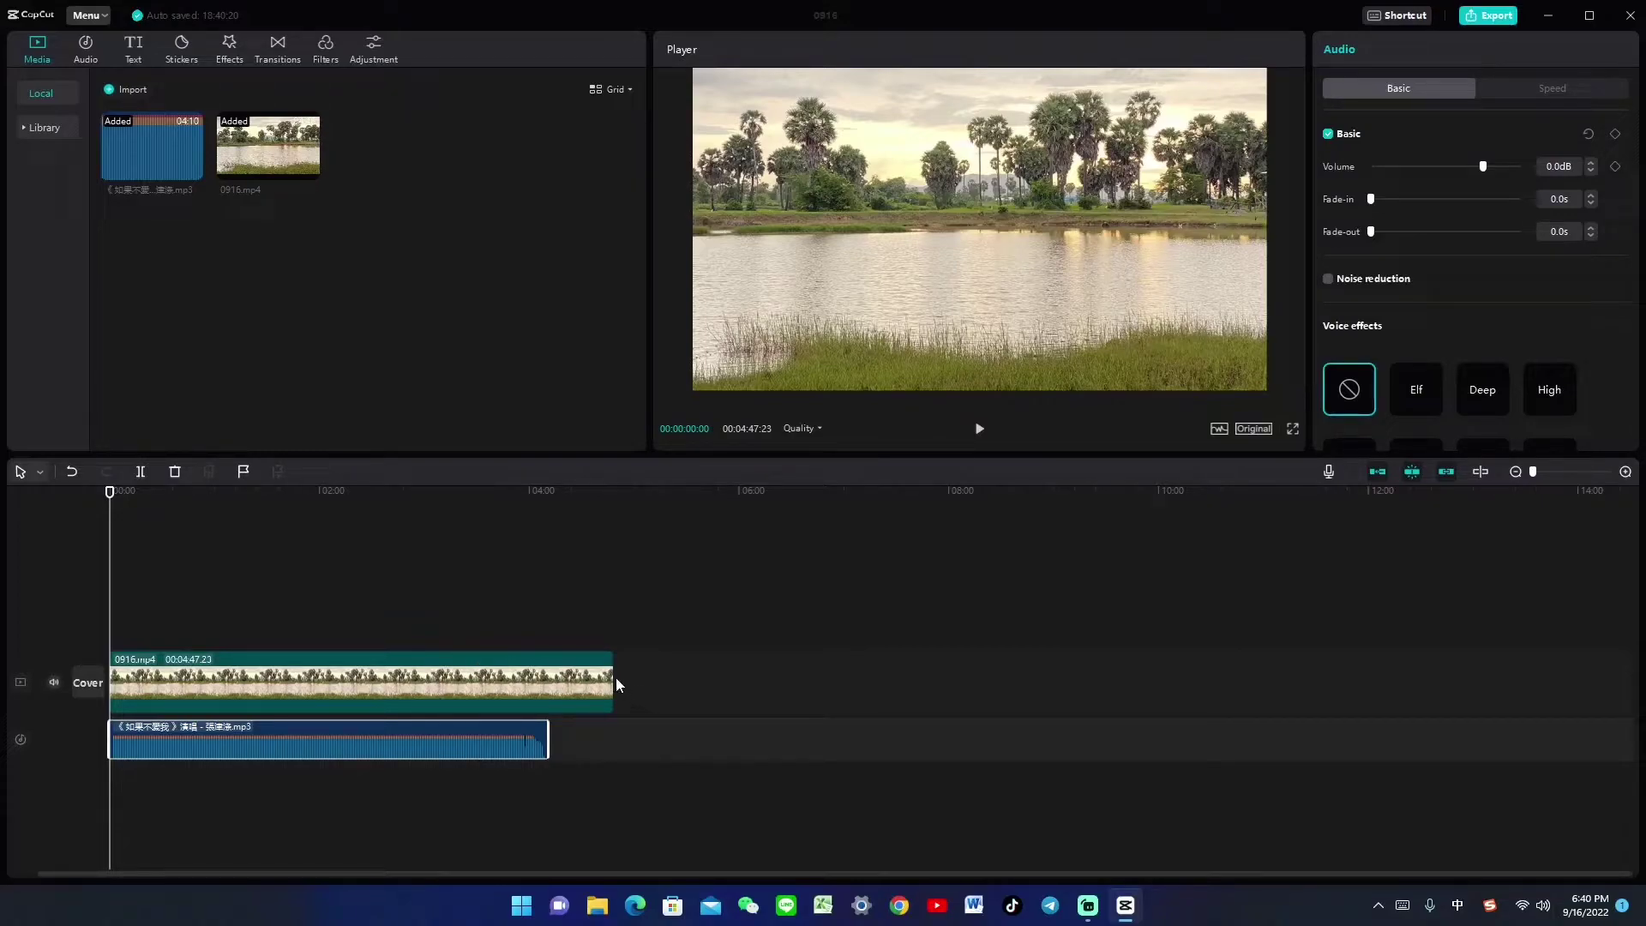
{"action": "left_click_drag", "start_coordinate": [612, 677], "coordinate": [546, 673]}
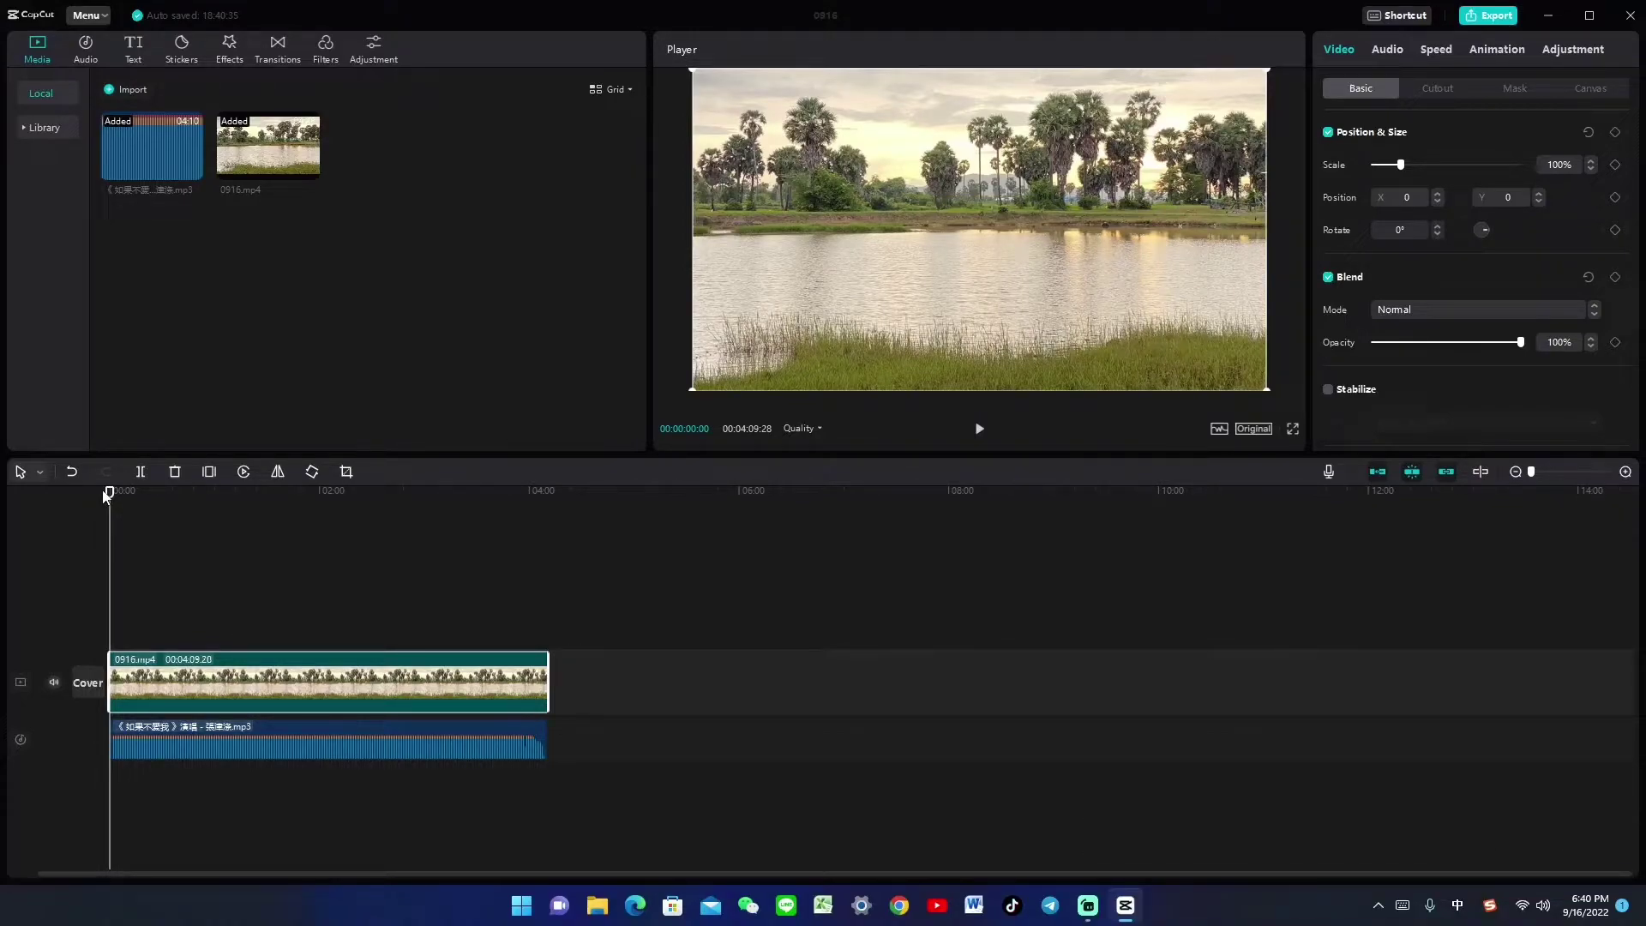
- Preview the Color edge and halo blur effects from the Effects library
{"action": "left_click_drag", "start_coordinate": [111, 496], "coordinate": [199, 553]}
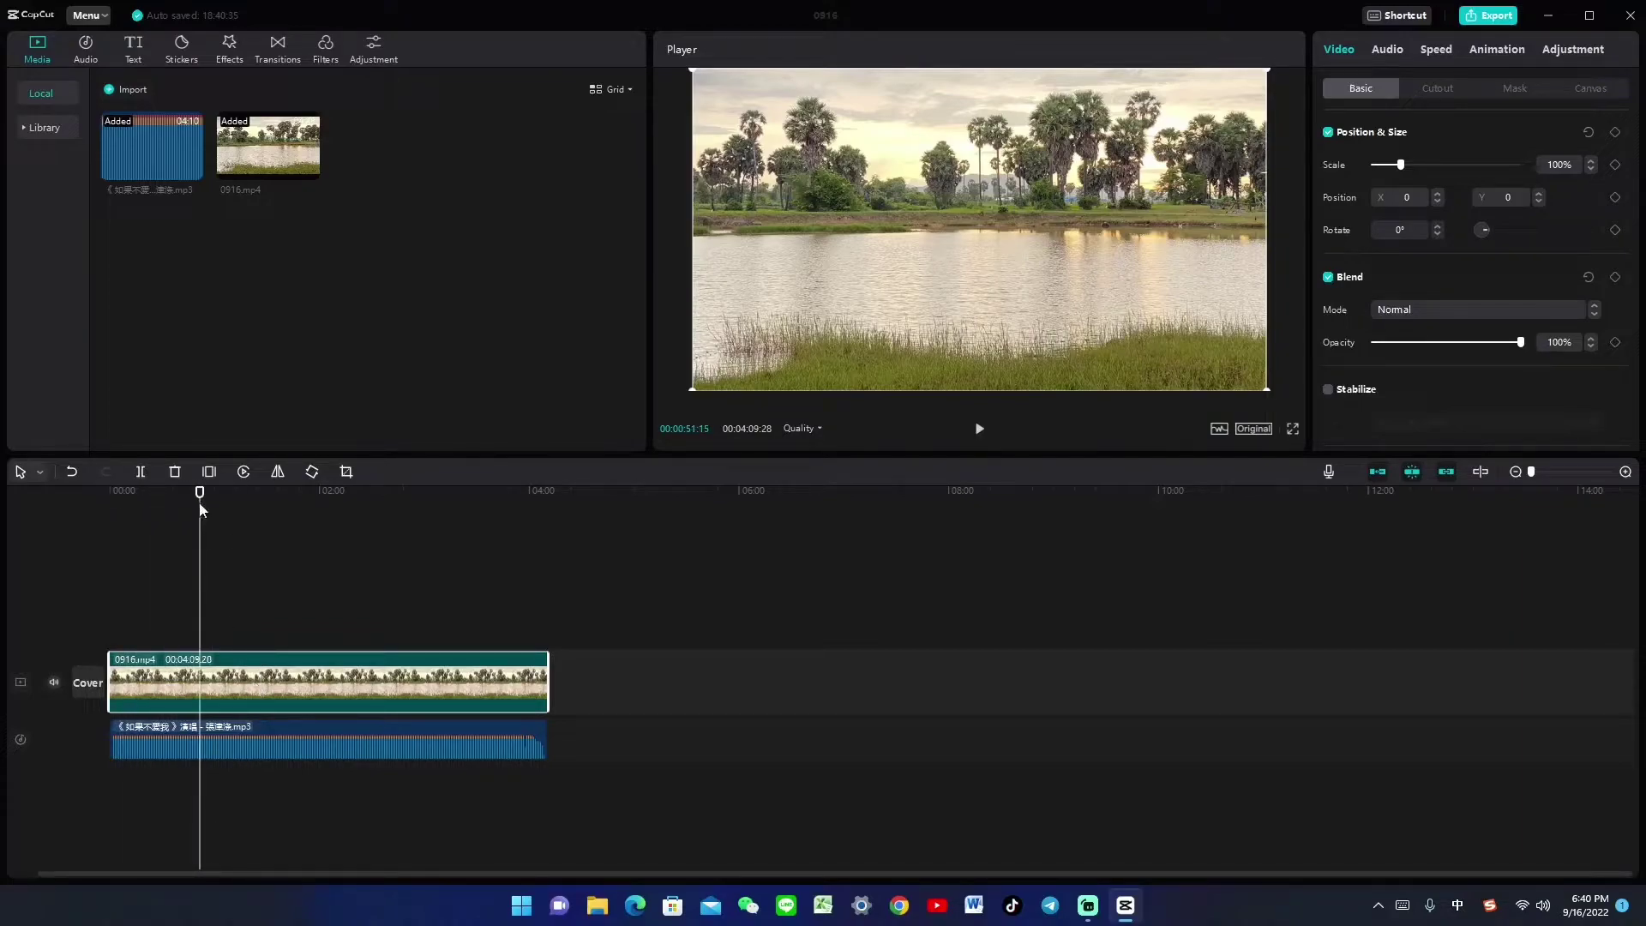
{"action": "mouse_move", "coordinate": [201, 509]}
{"action": "left_mouse_down"}
{"action": "mouse_move", "coordinate": [75, 486]}
{"action": "mouse_move", "coordinate": [155, 521]}
{"action": "left_mouse_up"}
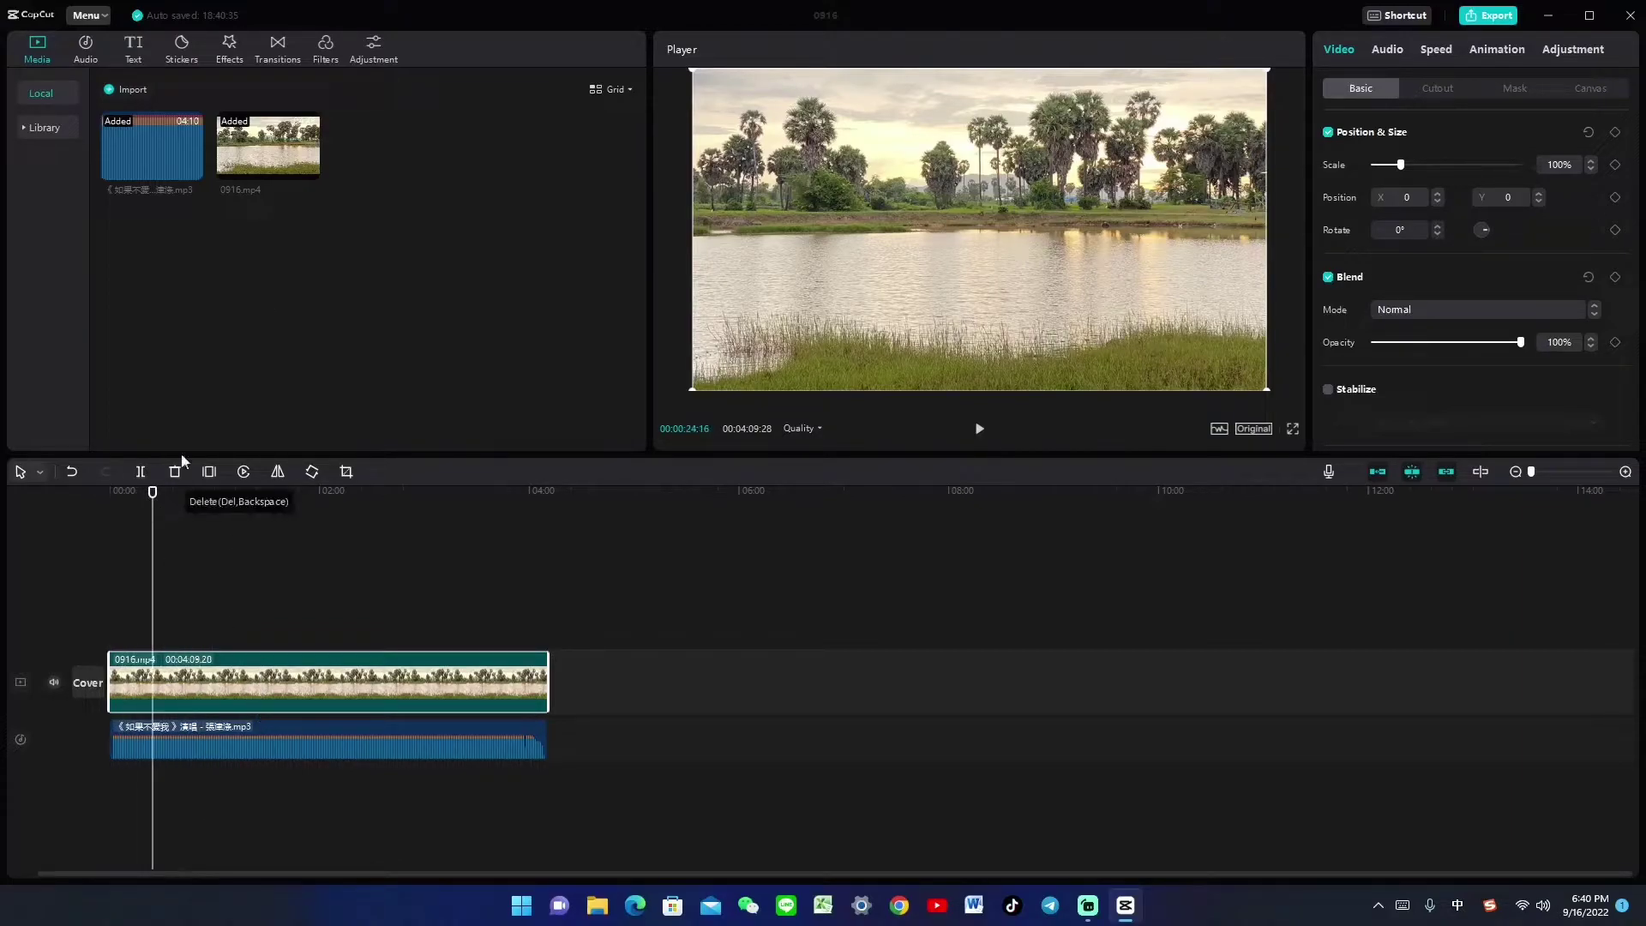
{"action": "left_click", "coordinate": [231, 50]}
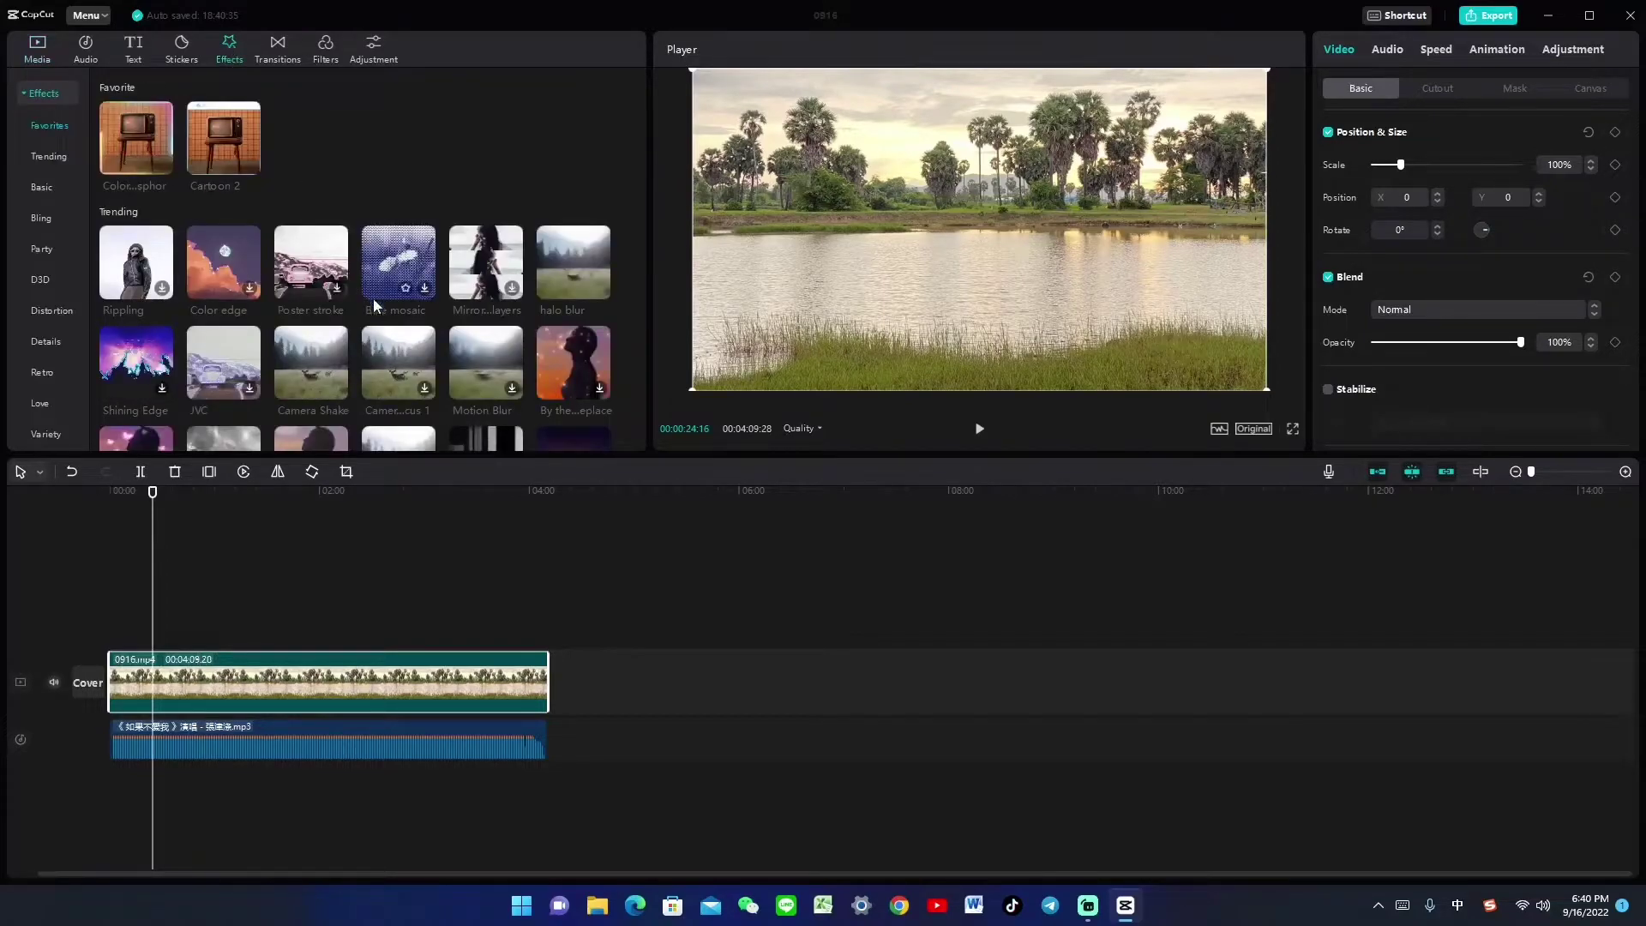
{"action": "left_click", "coordinate": [231, 259]}
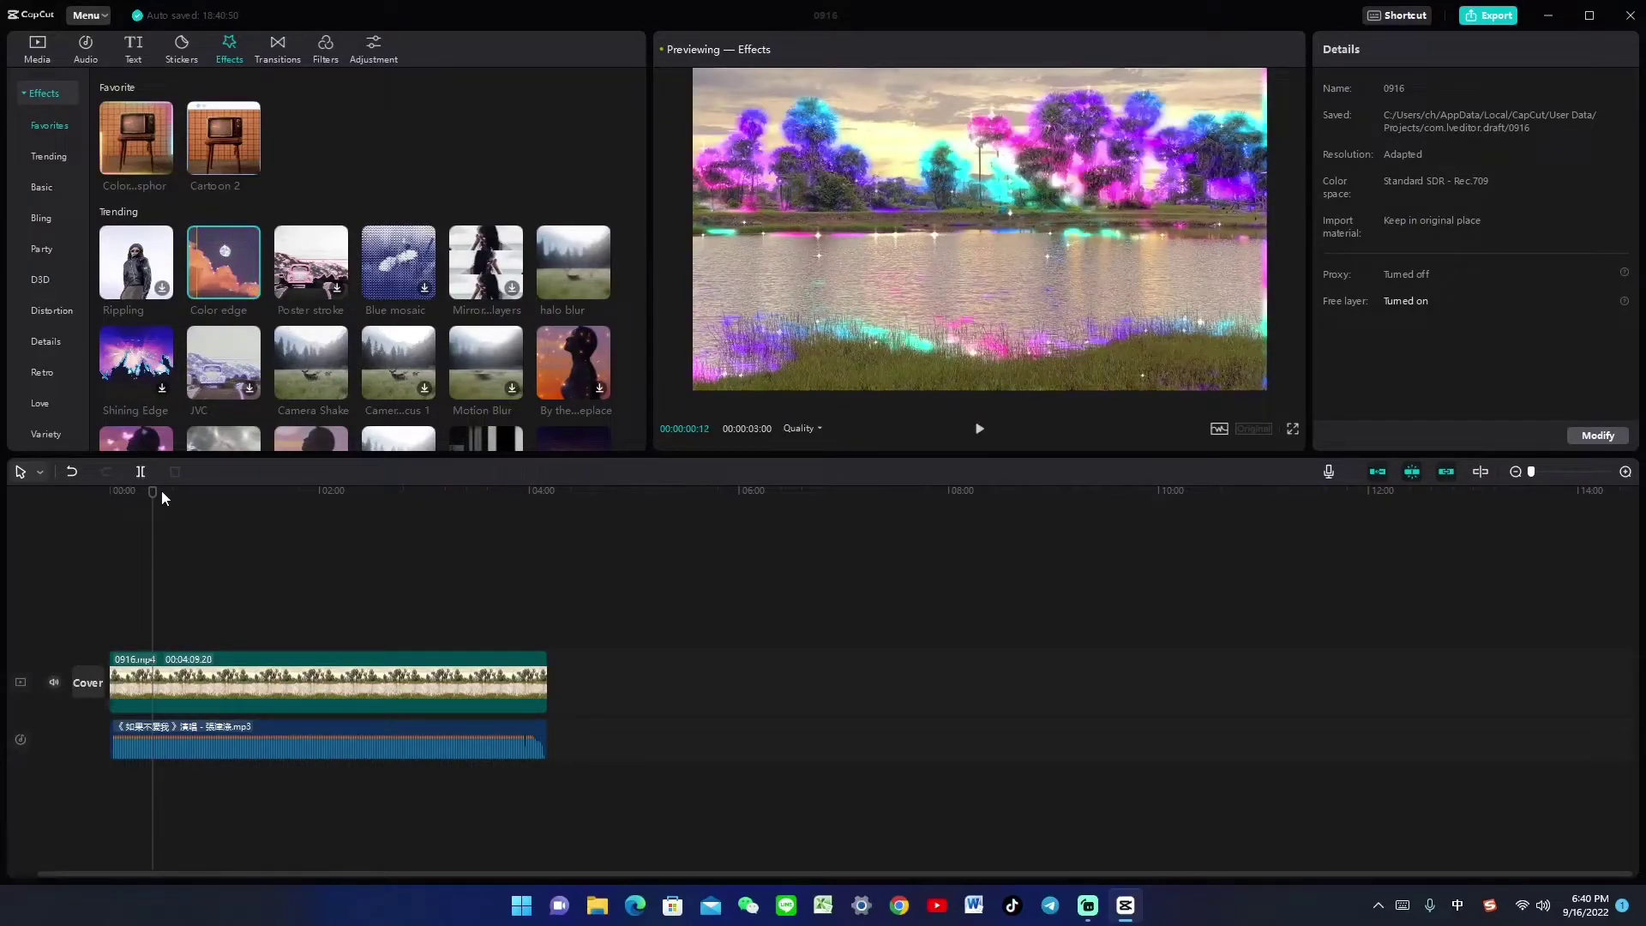
{"action": "left_click_drag", "start_coordinate": [161, 493], "coordinate": [198, 493]}
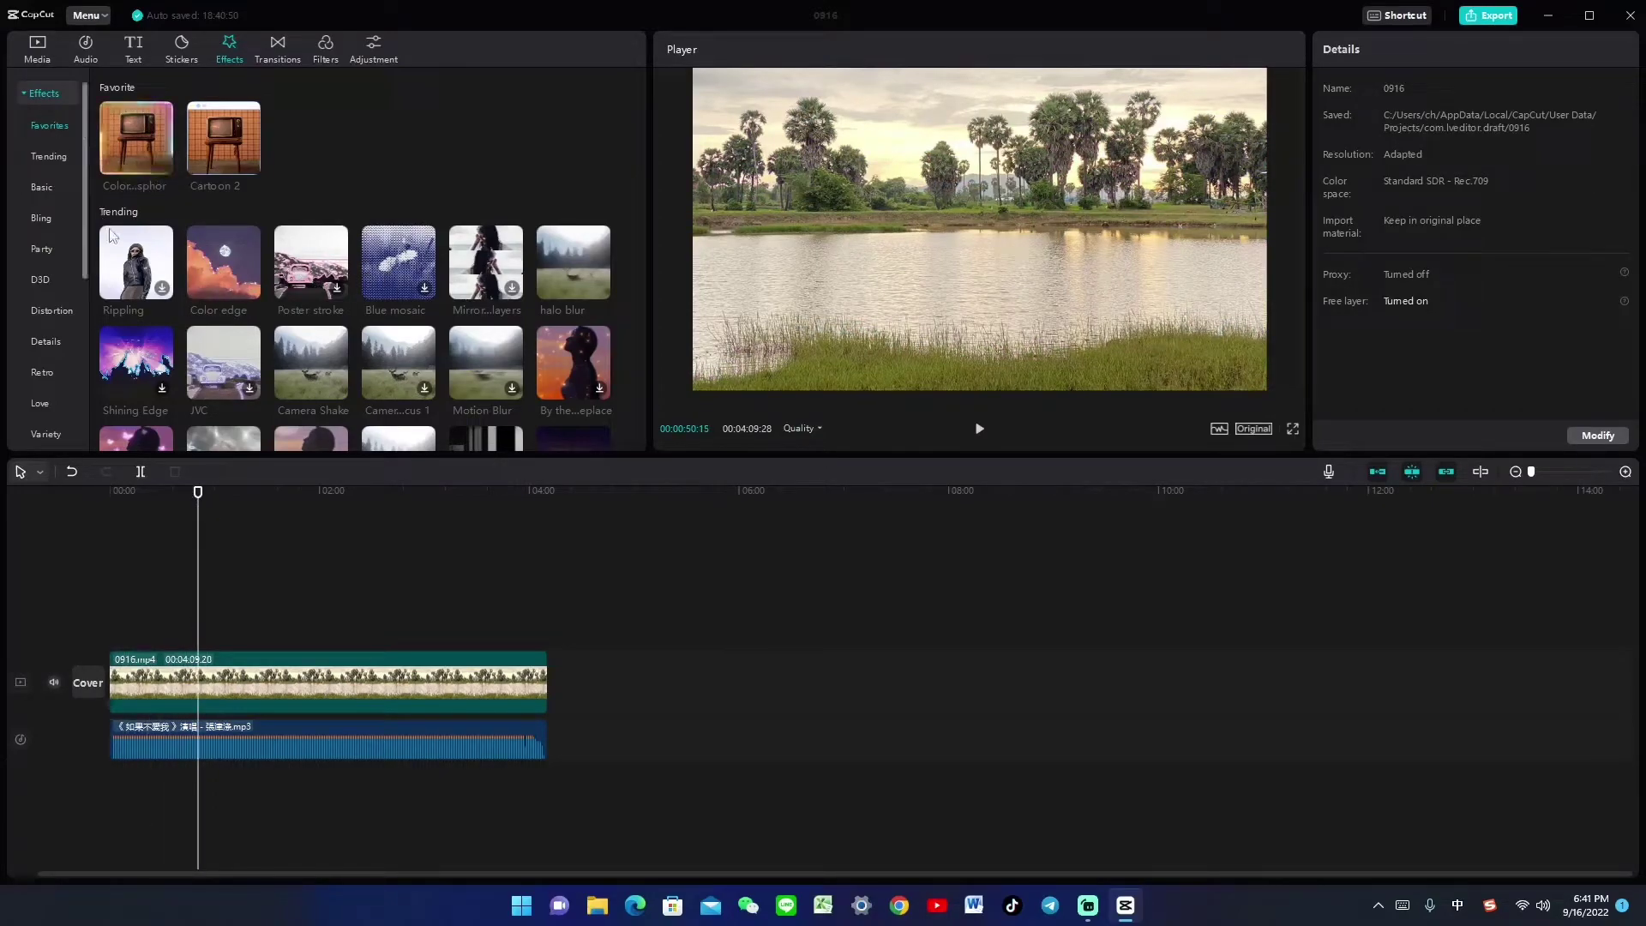
{"action": "left_click", "coordinate": [563, 262]}
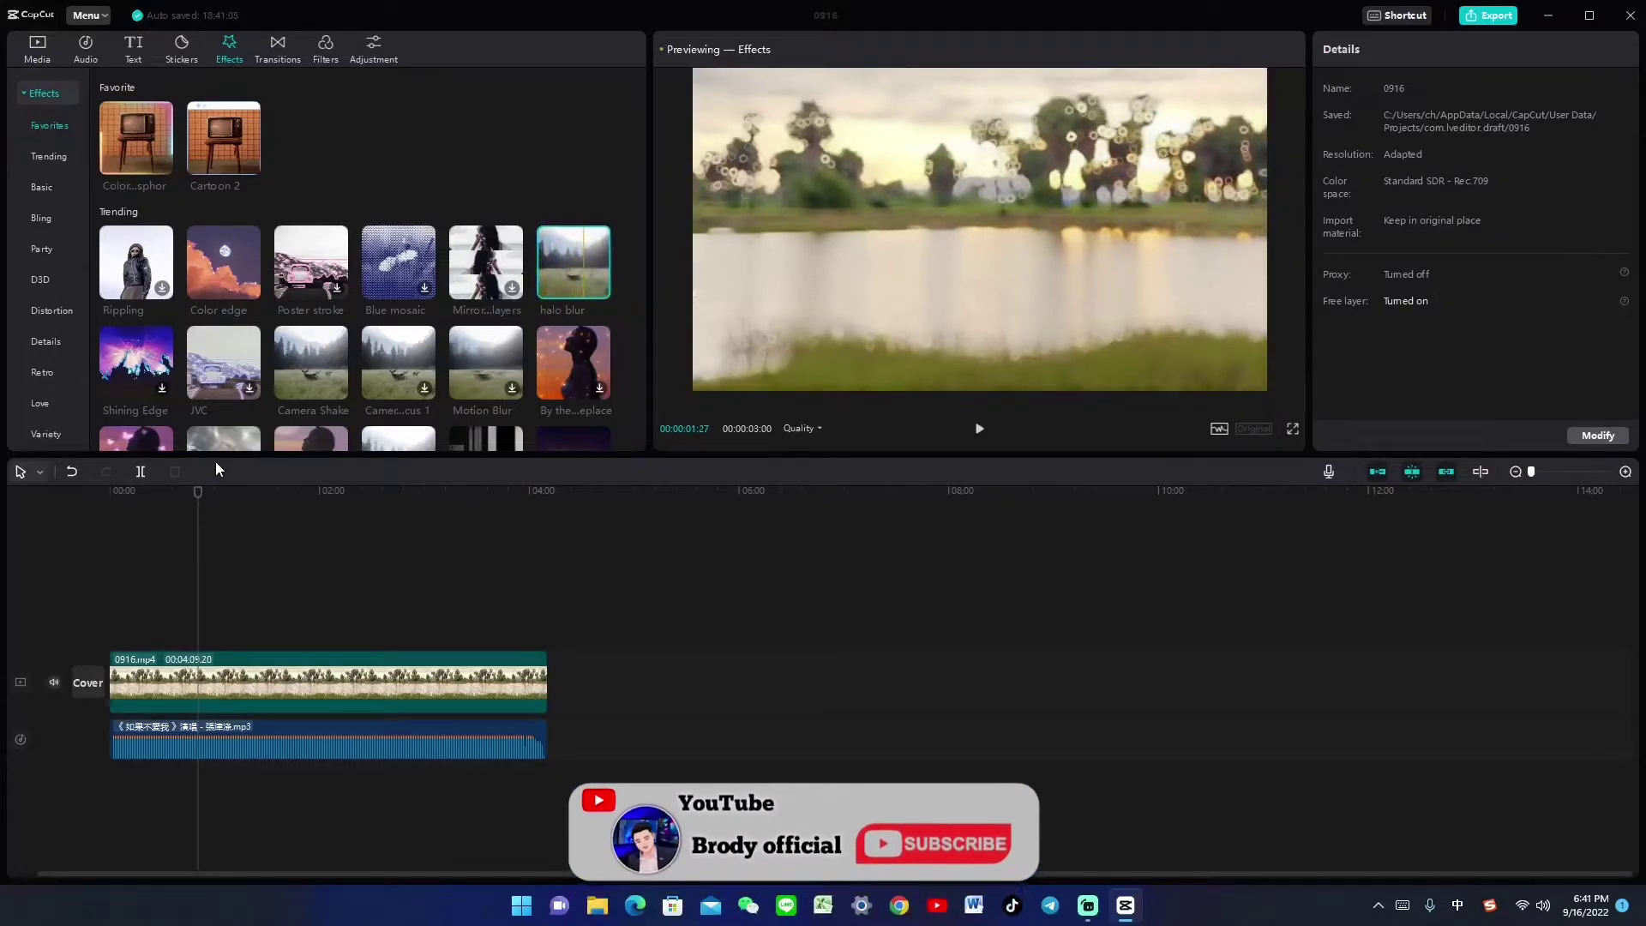
{"action": "left_click_drag", "start_coordinate": [201, 488], "coordinate": [103, 491]}
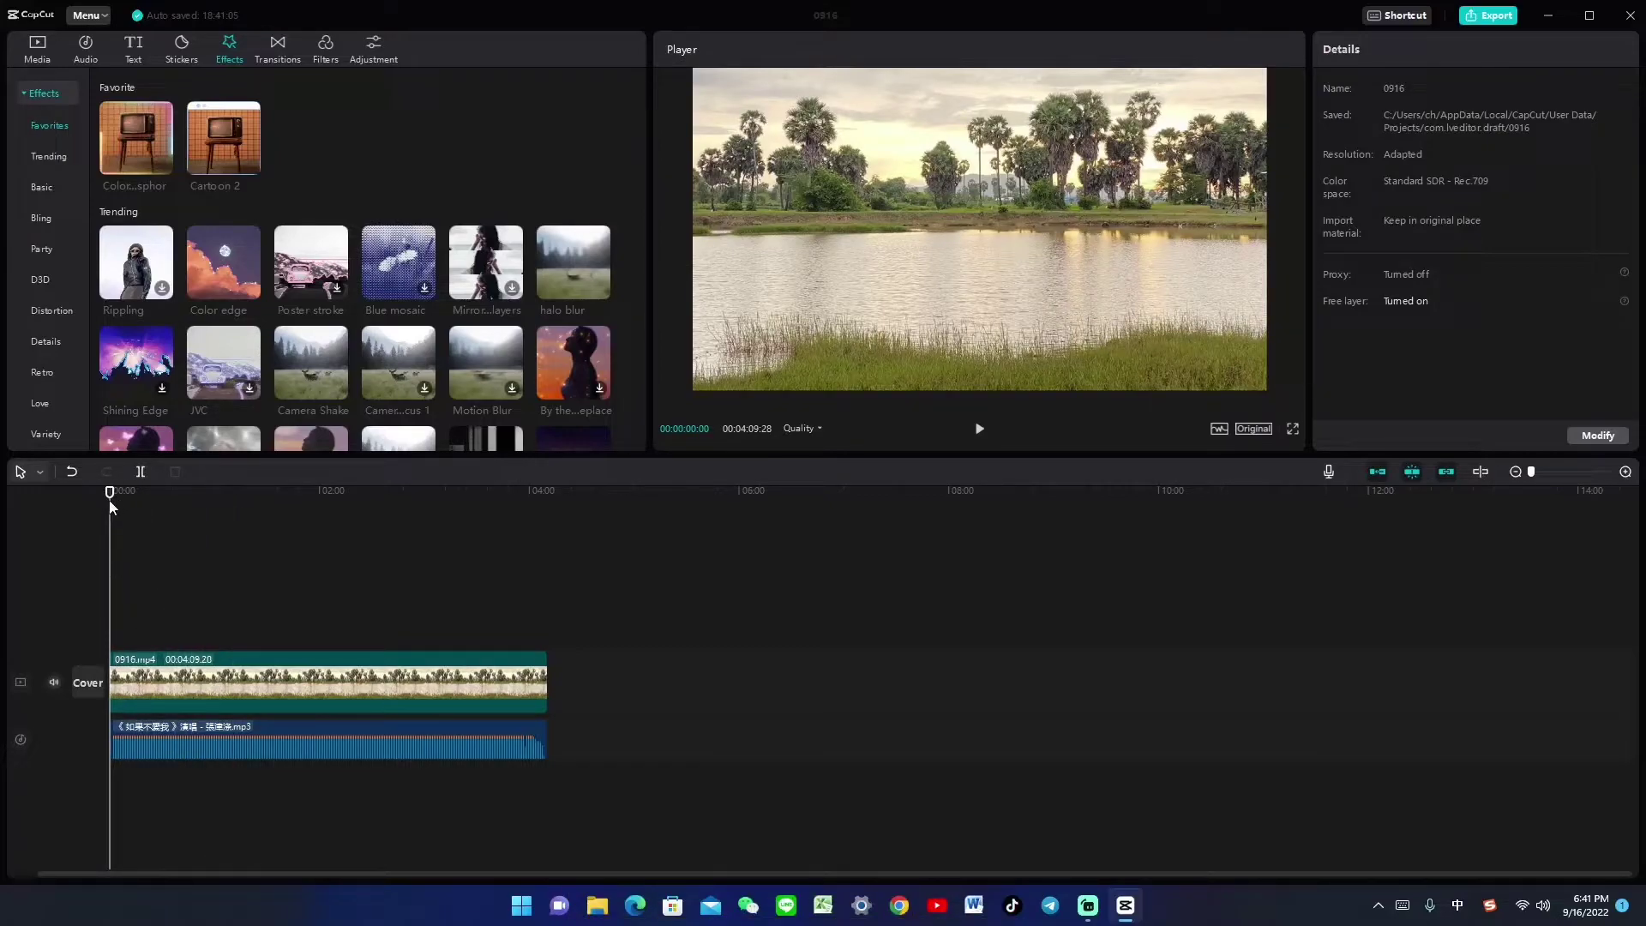
- Split the video clip at 00:00:40:07
{"action": "left_click_drag", "start_coordinate": [112, 566], "coordinate": [180, 533]}
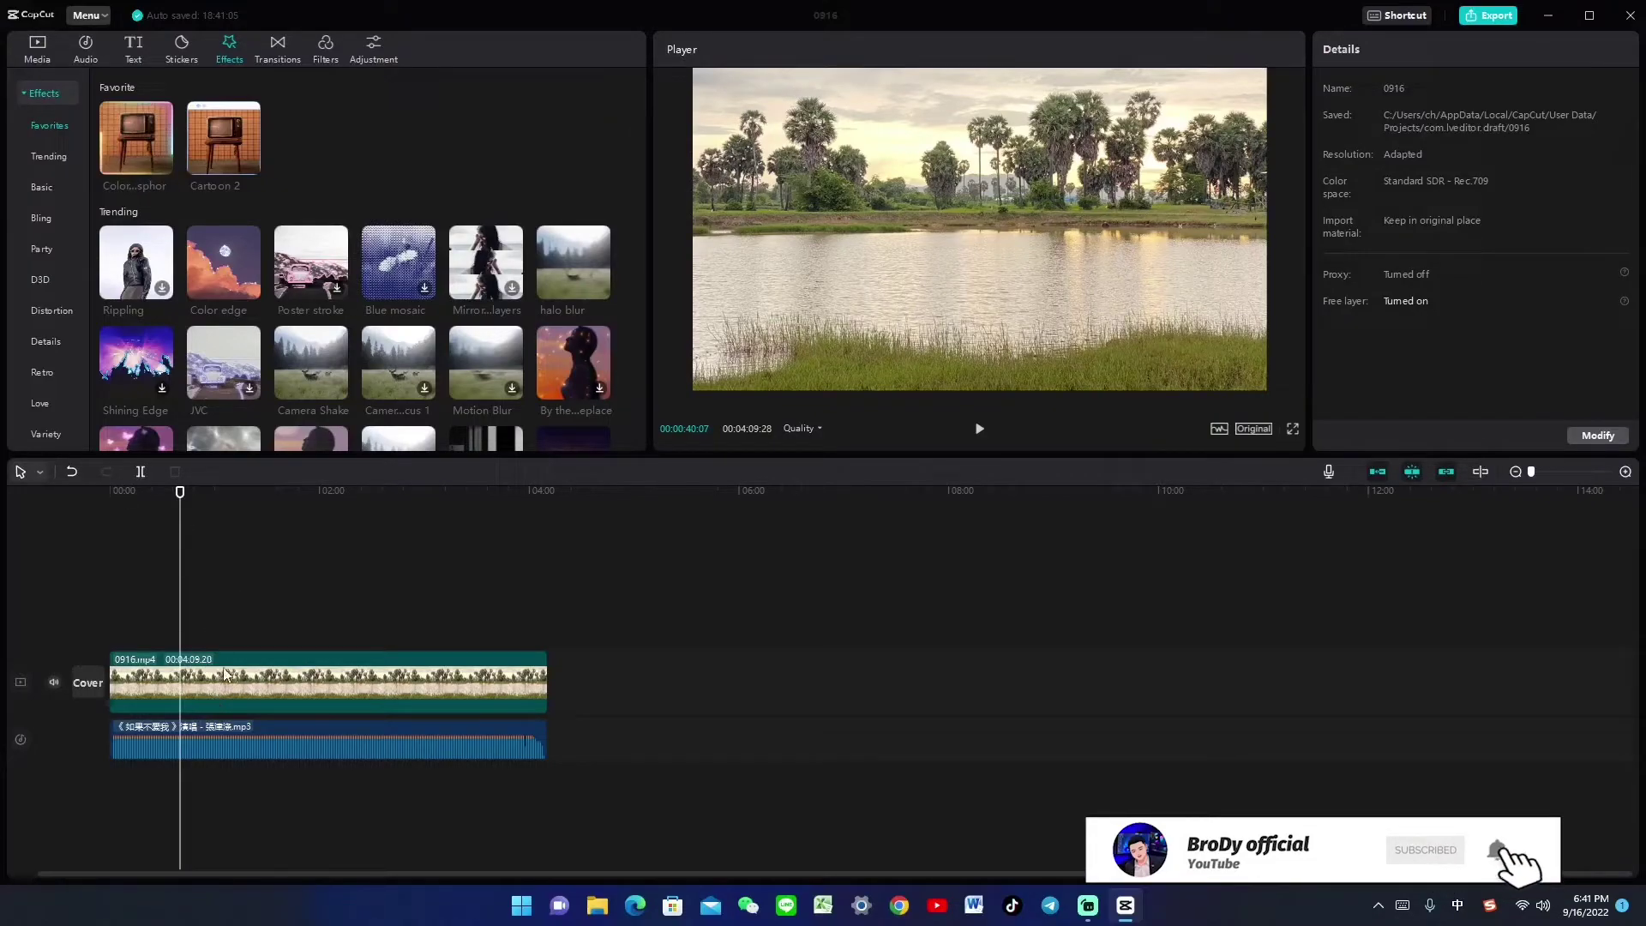
{"action": "left_click", "coordinate": [274, 675]}
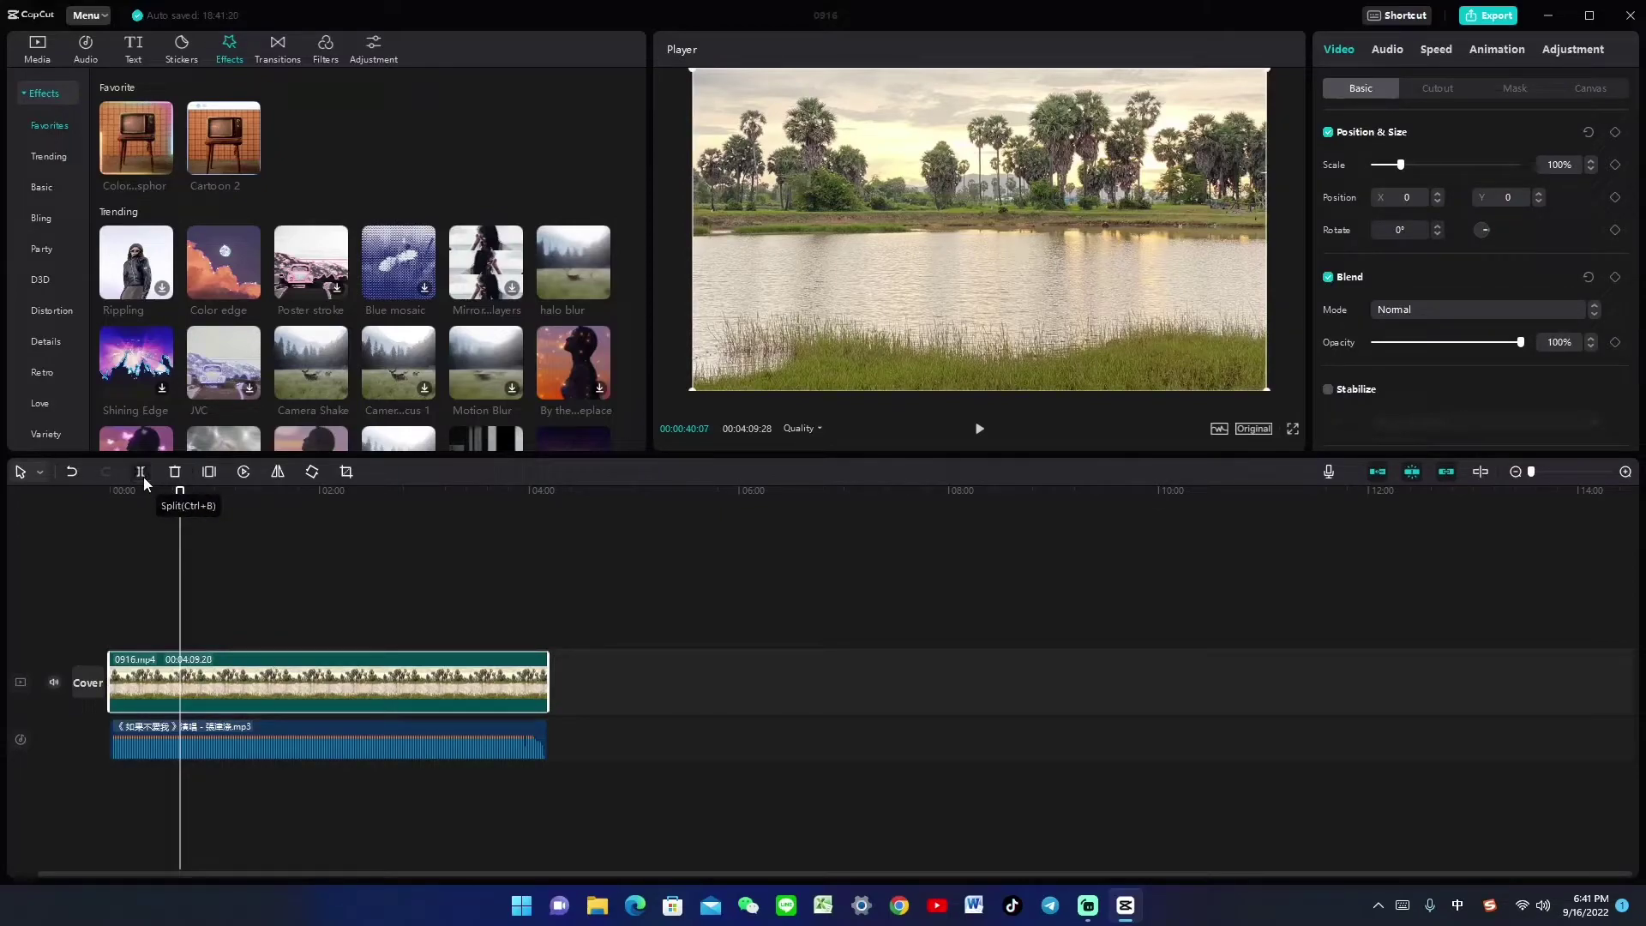
{"action": "left_click", "coordinate": [141, 473]}
{"action": "left_click", "coordinate": [250, 570]}
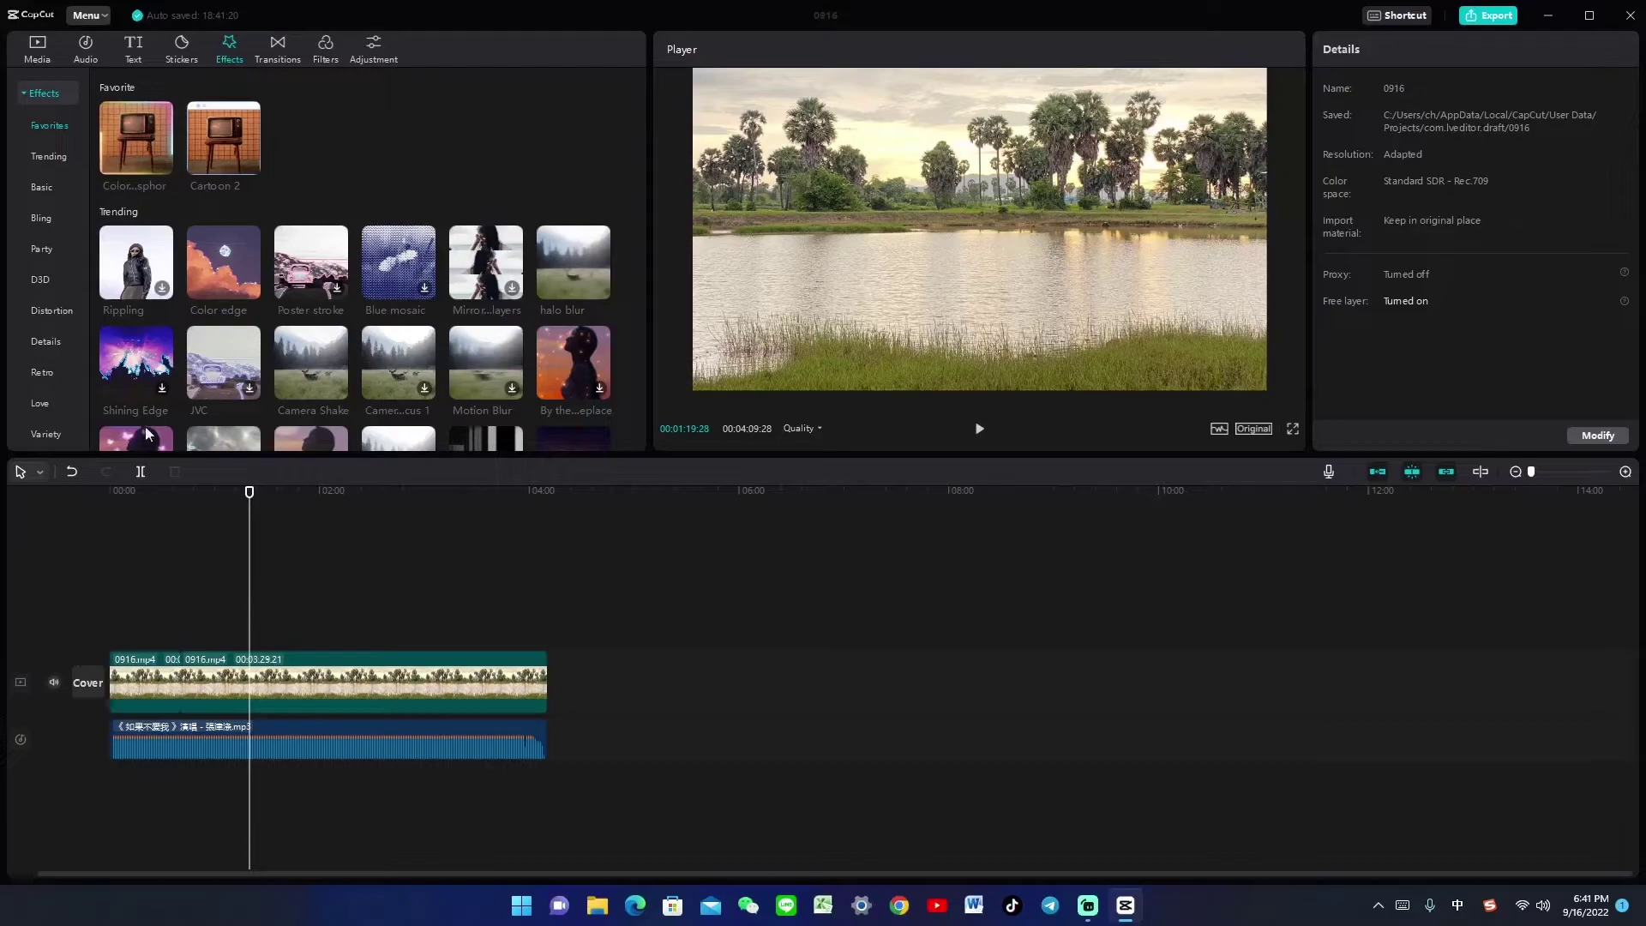
{"action": "left_click_drag", "start_coordinate": [251, 503], "coordinate": [195, 492]}
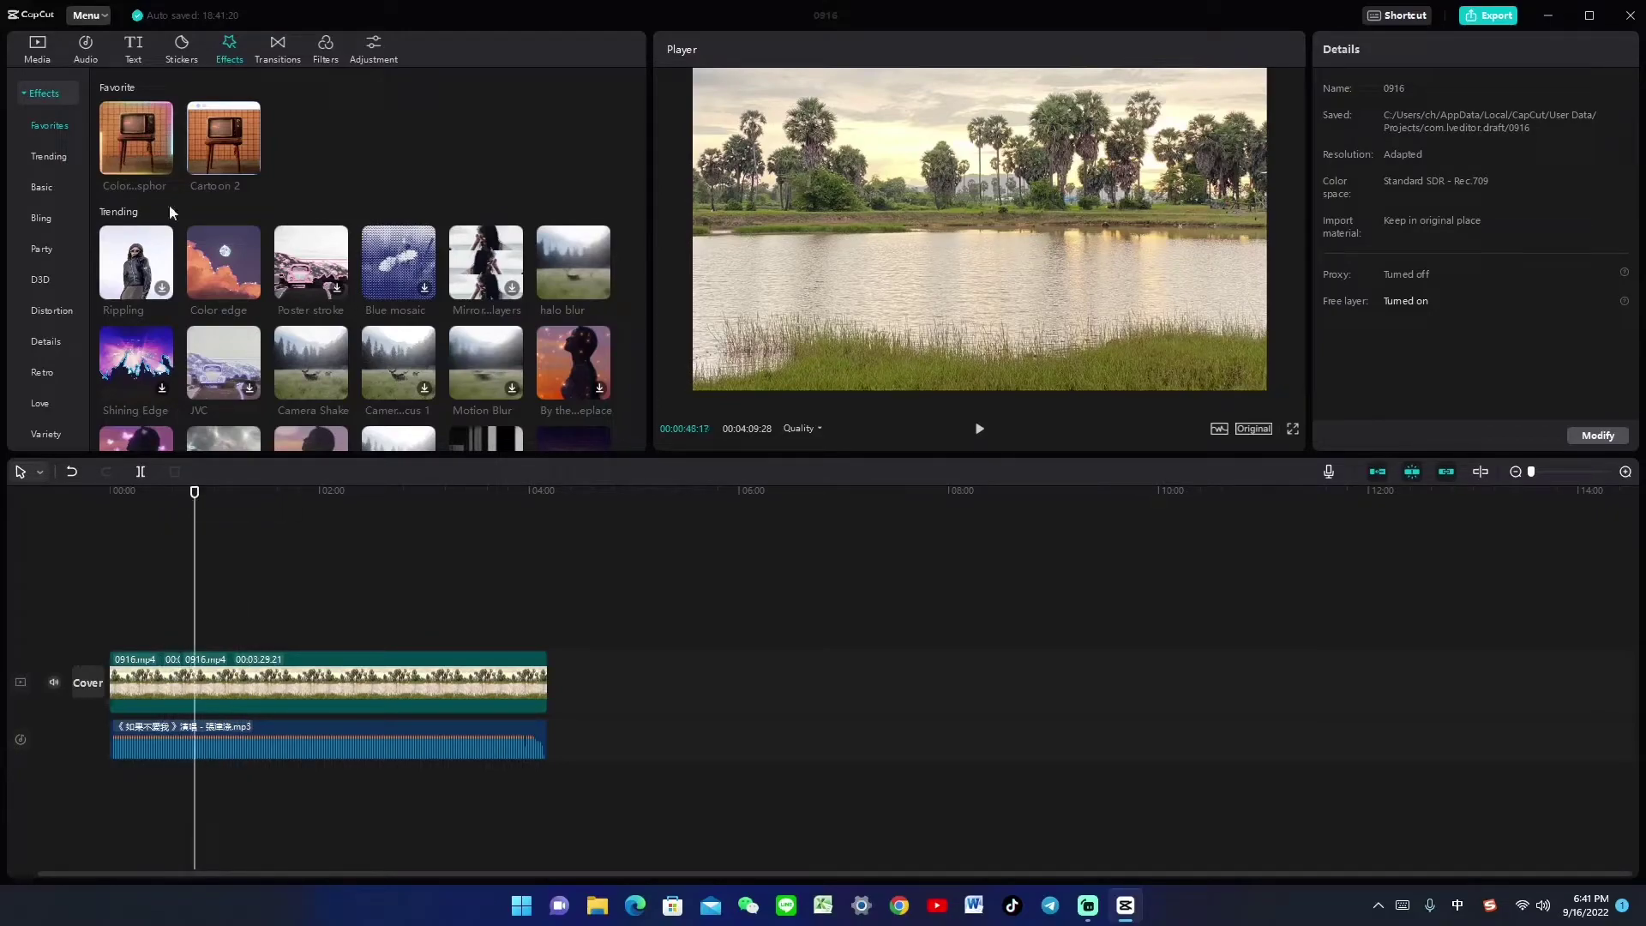
- Preview the Camera CW Swirl transition at the 0:40 cut, then select the music clip
{"action": "left_click", "coordinate": [280, 53]}
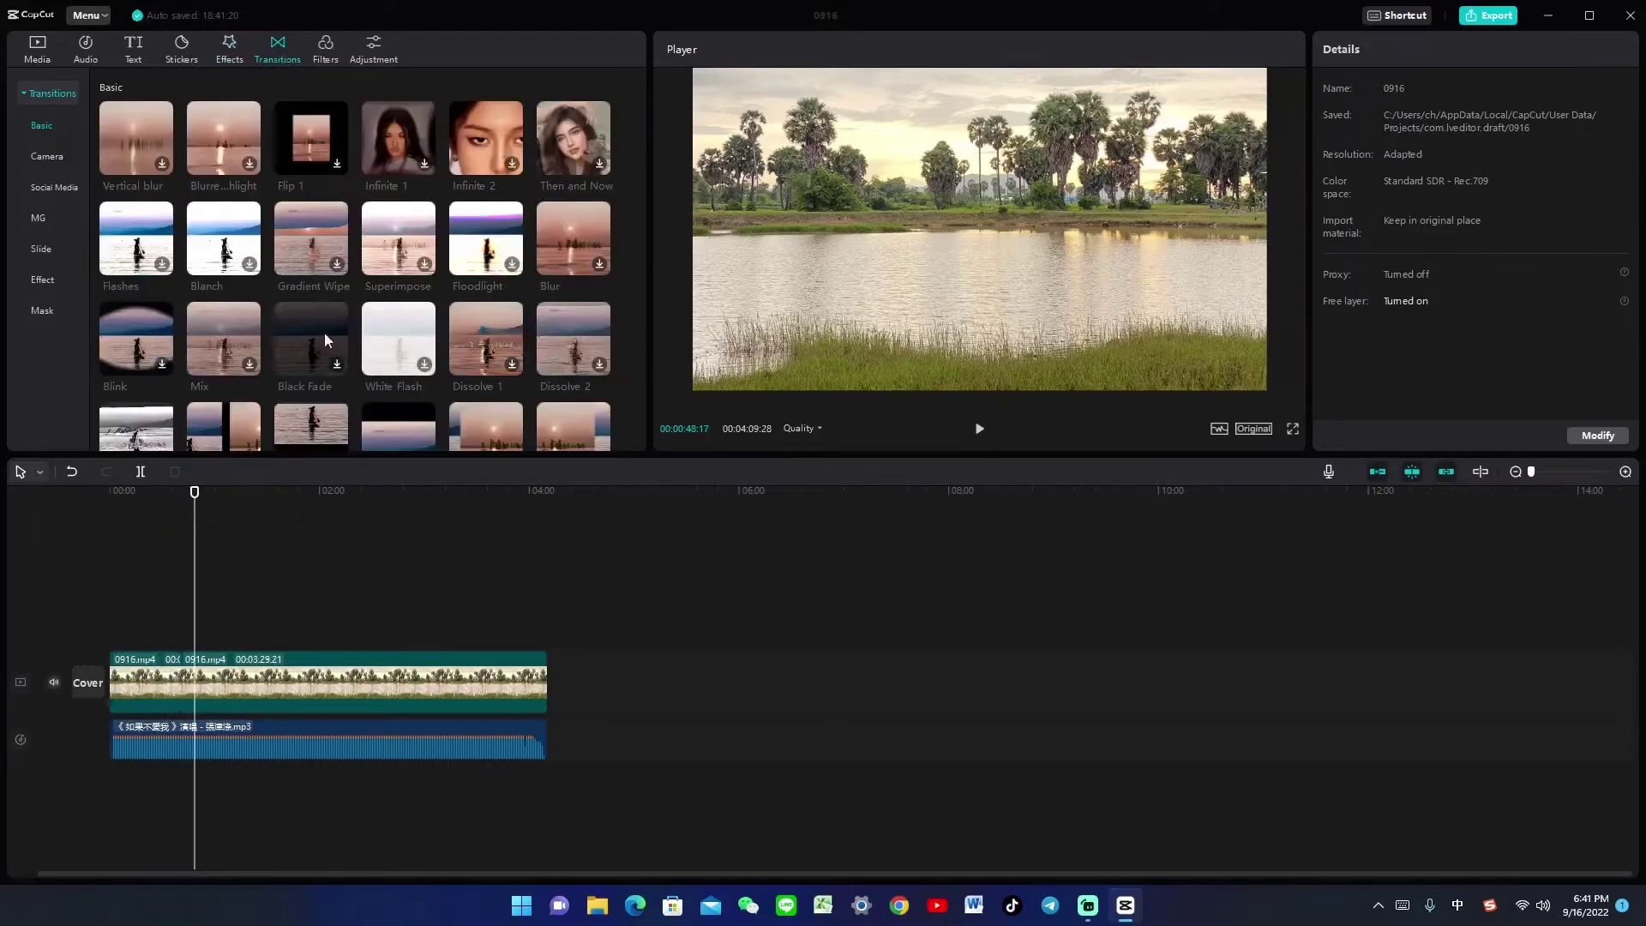
{"action": "left_click", "coordinate": [51, 159]}
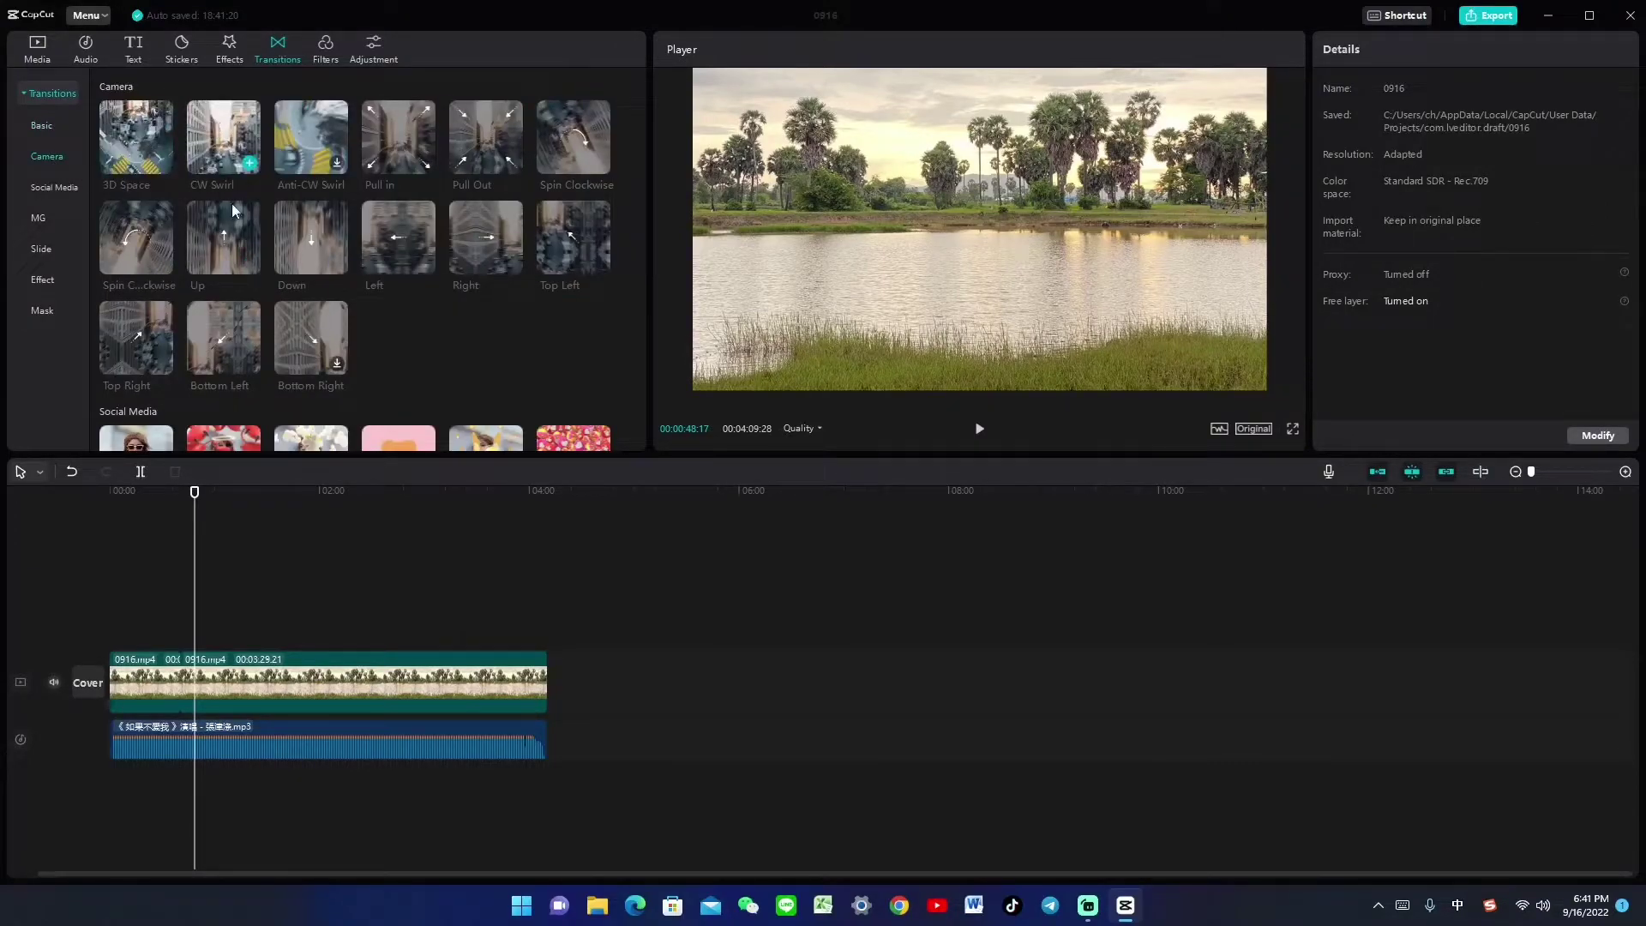
{"action": "left_click_drag", "start_coordinate": [201, 494], "coordinate": [181, 494]}
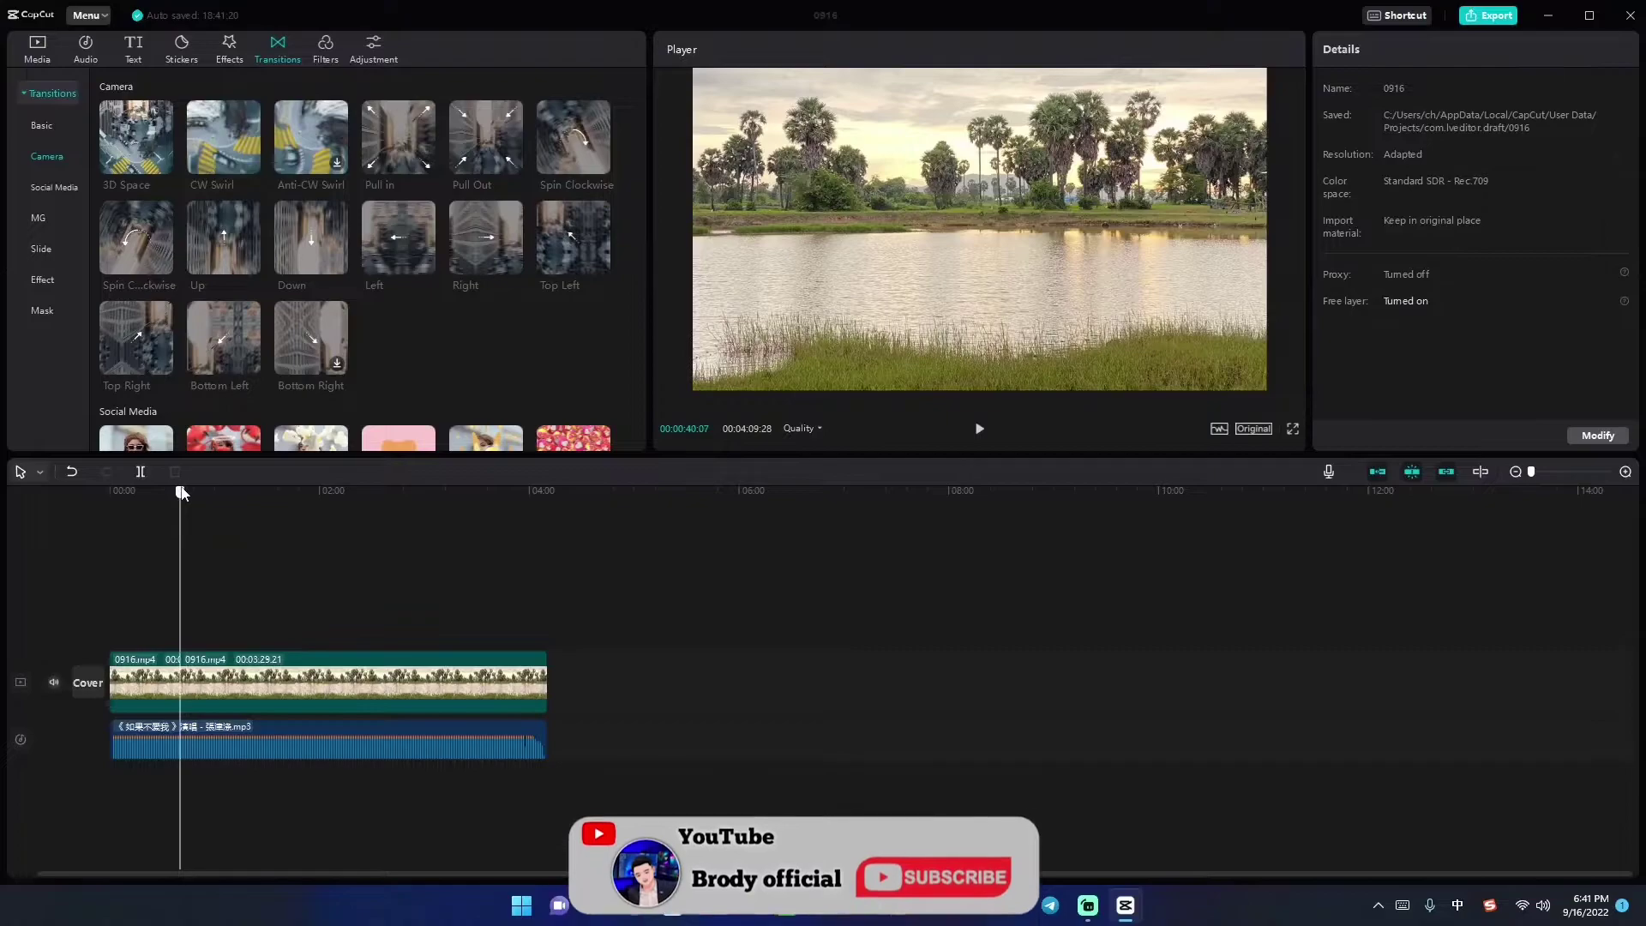
{"action": "left_click", "coordinate": [220, 135]}
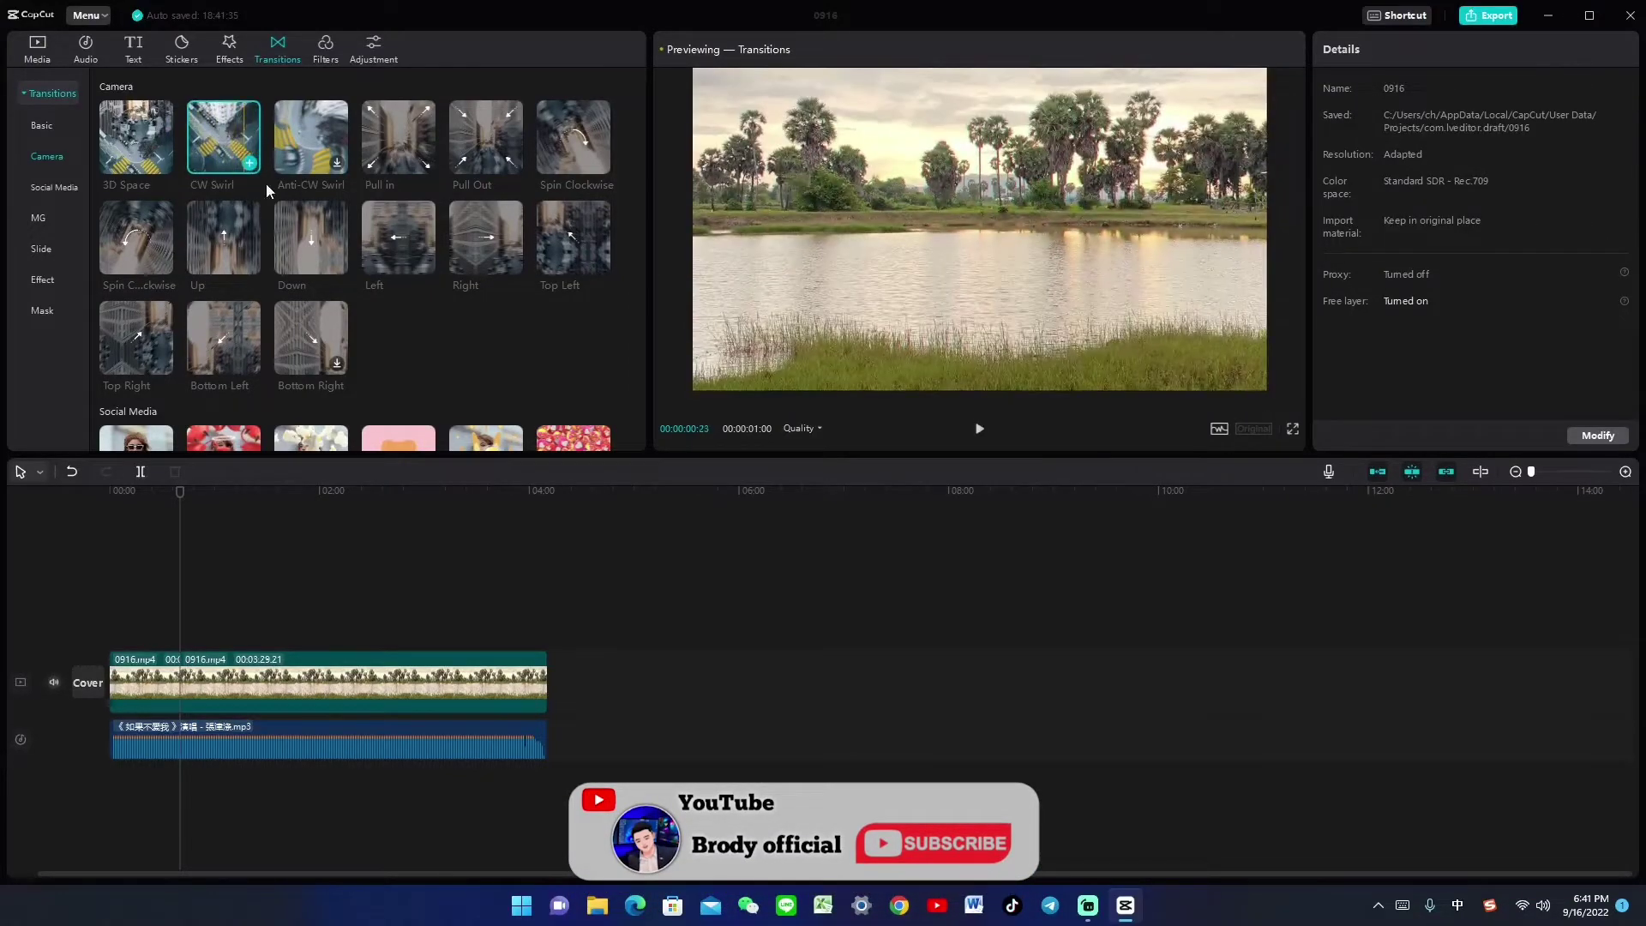
{"action": "left_click", "coordinate": [257, 746]}
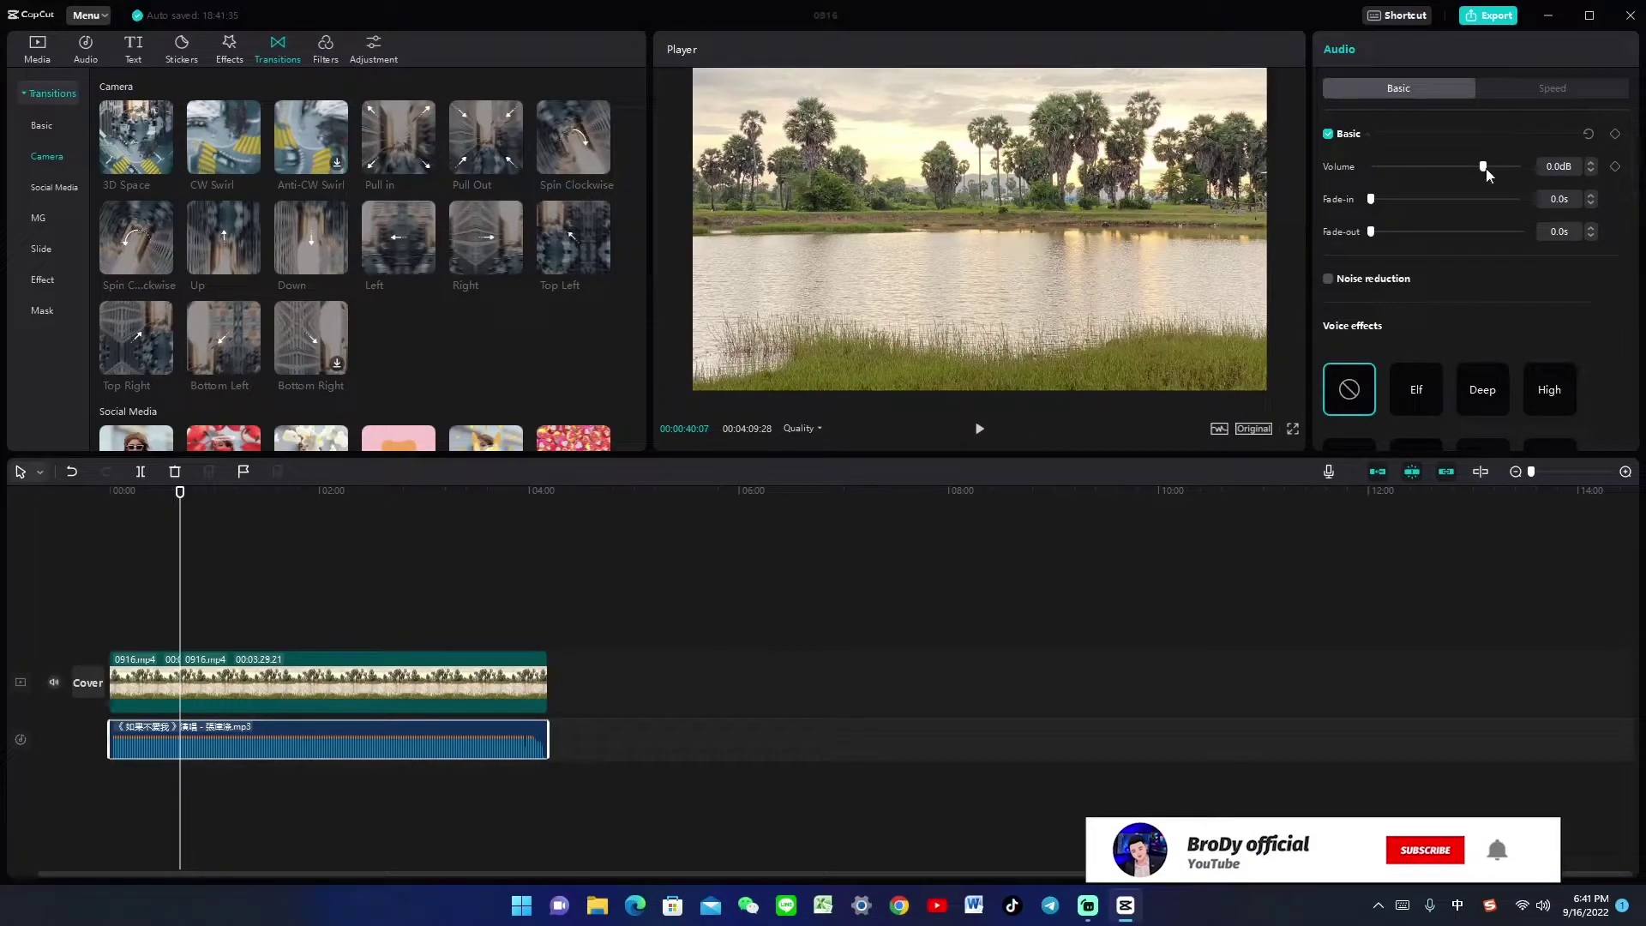
- Mute the music track and split it at about 1:33
{"action": "left_click_drag", "start_coordinate": [1483, 167], "coordinate": [1286, 180]}
{"action": "key", "text": "space"}
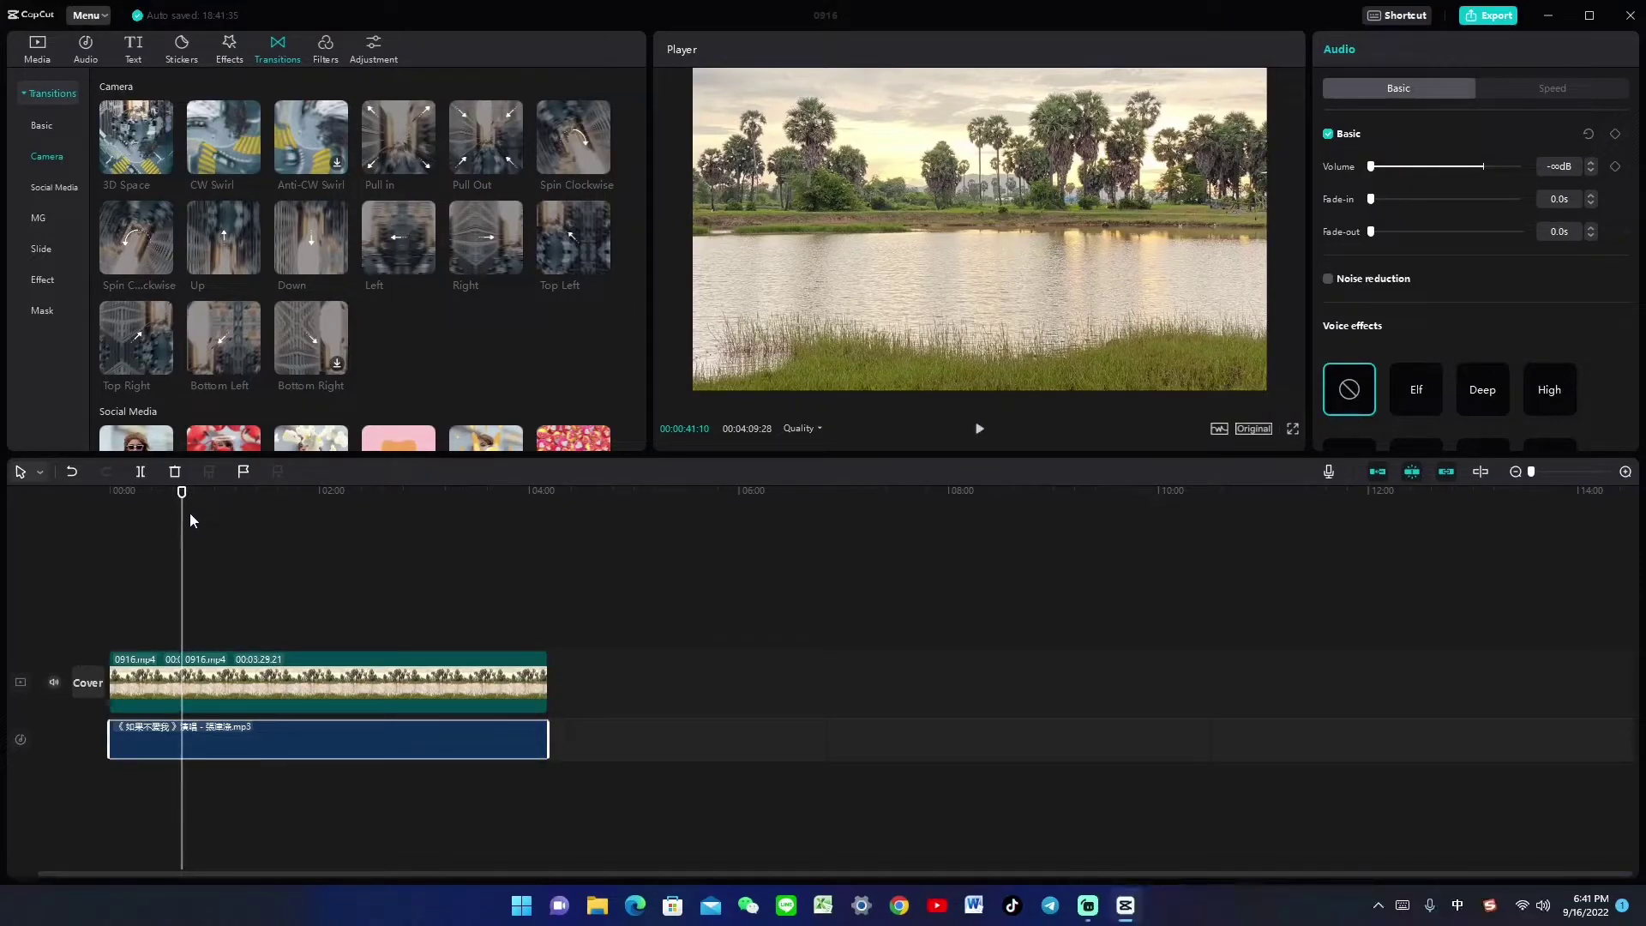
{"action": "mouse_move", "coordinate": [182, 494]}
{"action": "left_mouse_down"}
{"action": "mouse_move", "coordinate": [180, 512]}
{"action": "mouse_move", "coordinate": [274, 538]}
{"action": "left_mouse_up"}
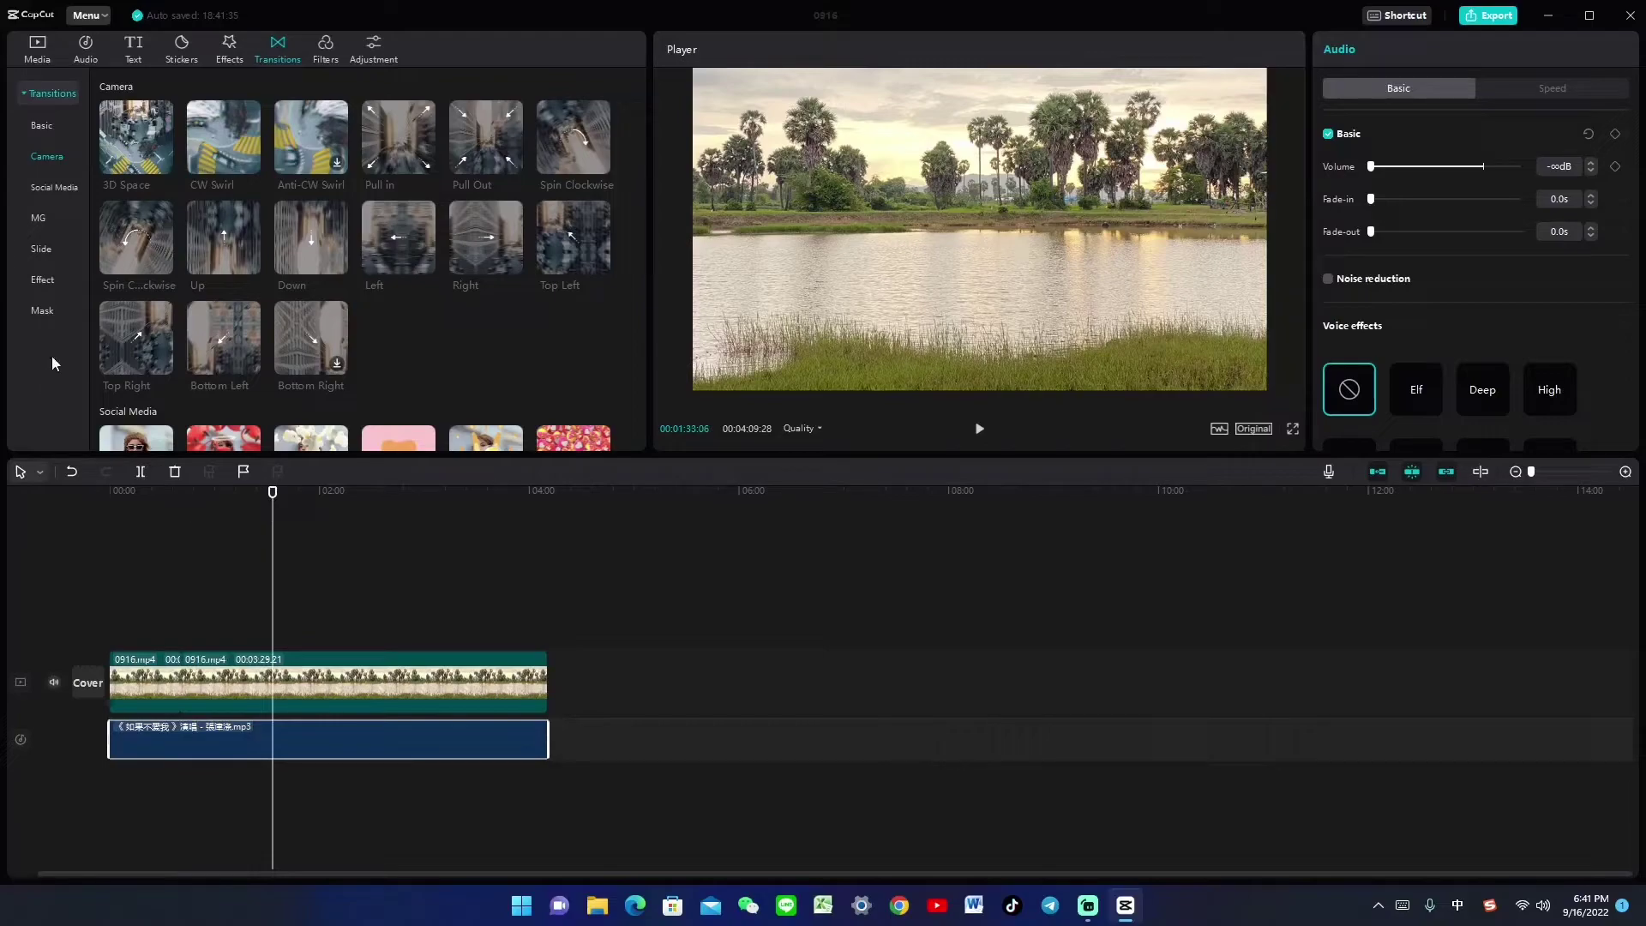
{"action": "left_click", "coordinate": [141, 472]}
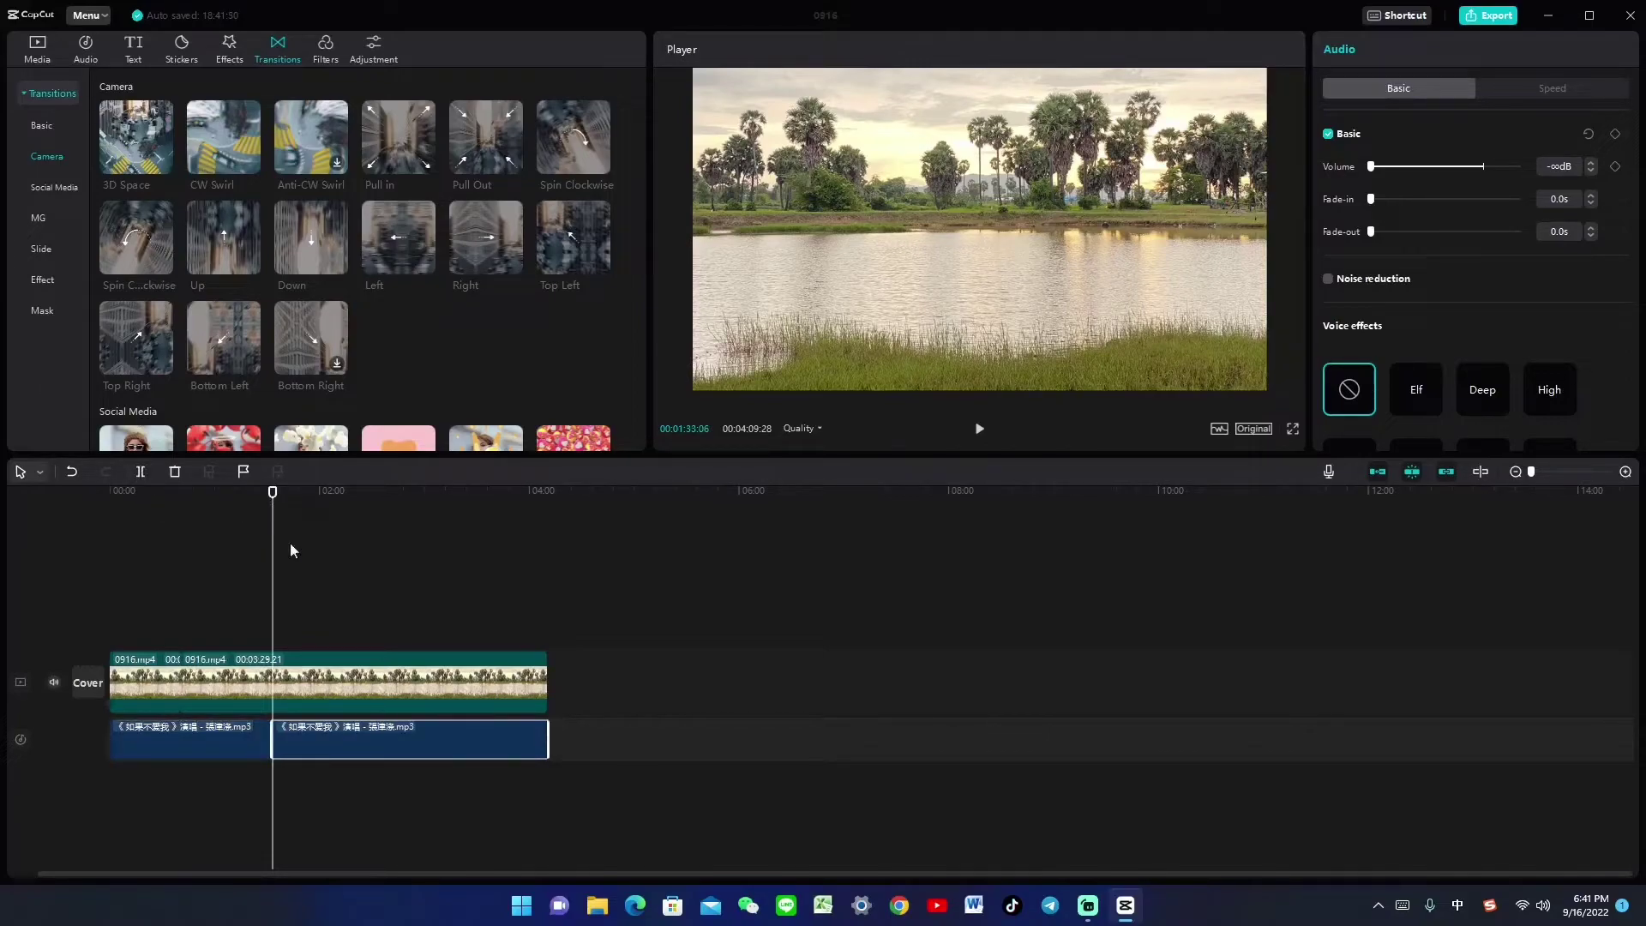
- Split the video at about 1:33 and 2:34, making four clips
{"action": "left_click", "coordinate": [296, 682]}
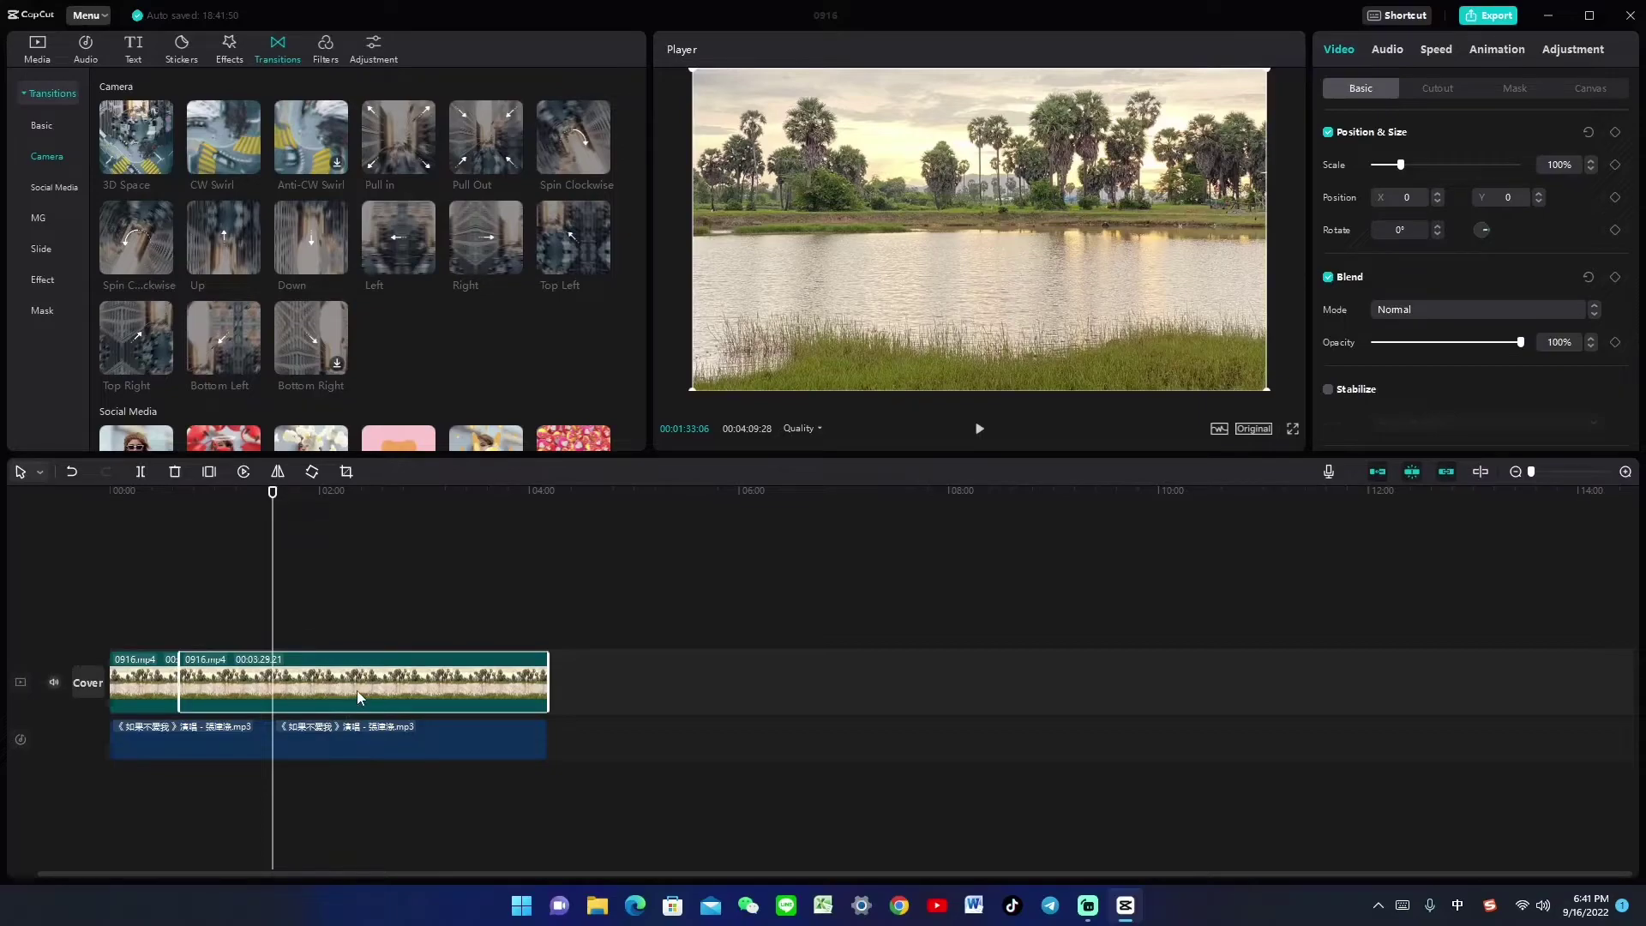
{"action": "left_click", "coordinate": [143, 472]}
{"action": "left_click_drag", "start_coordinate": [273, 492], "coordinate": [379, 506]}
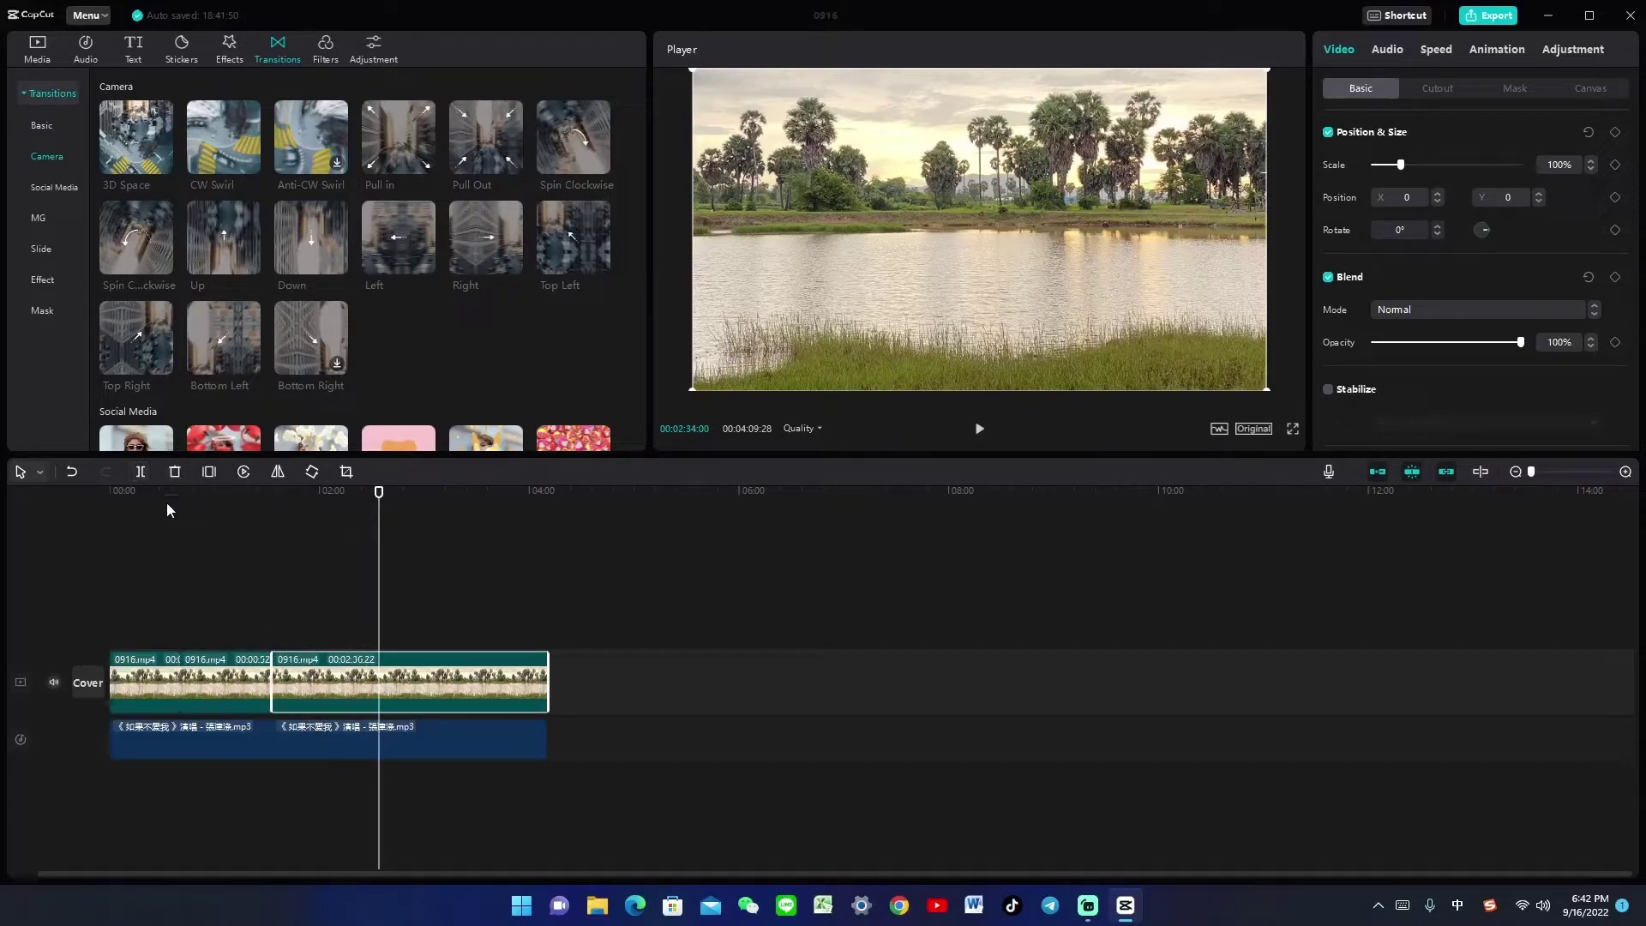
{"action": "left_click", "coordinate": [142, 472]}
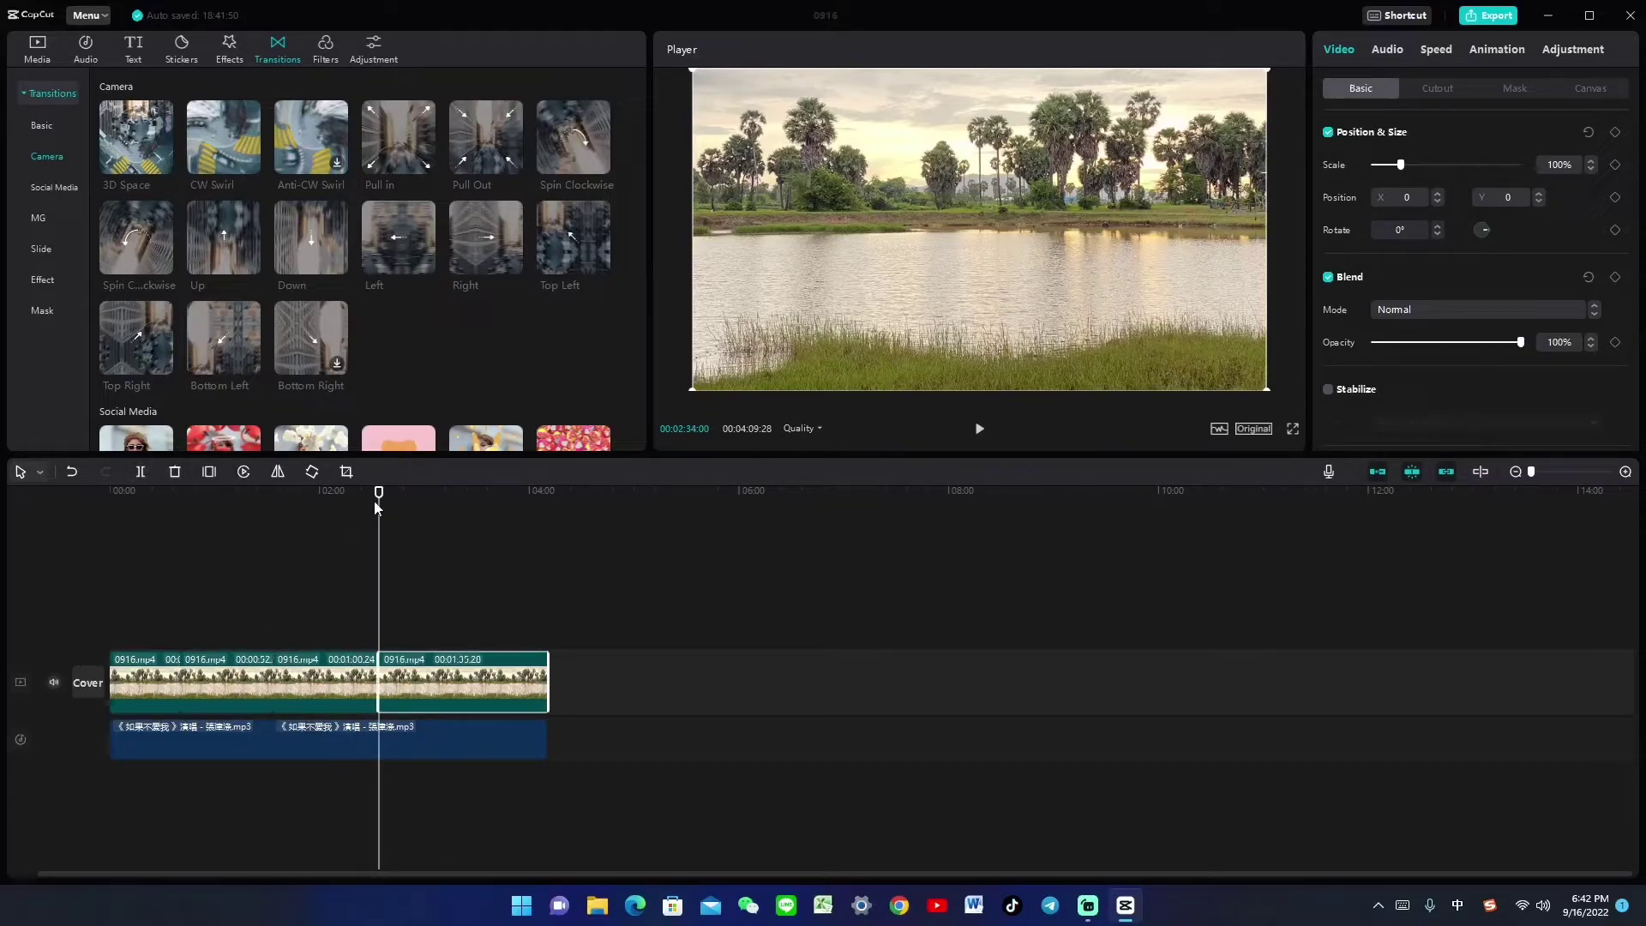
{"action": "left_click_drag", "start_coordinate": [374, 500], "coordinate": [180, 499]}
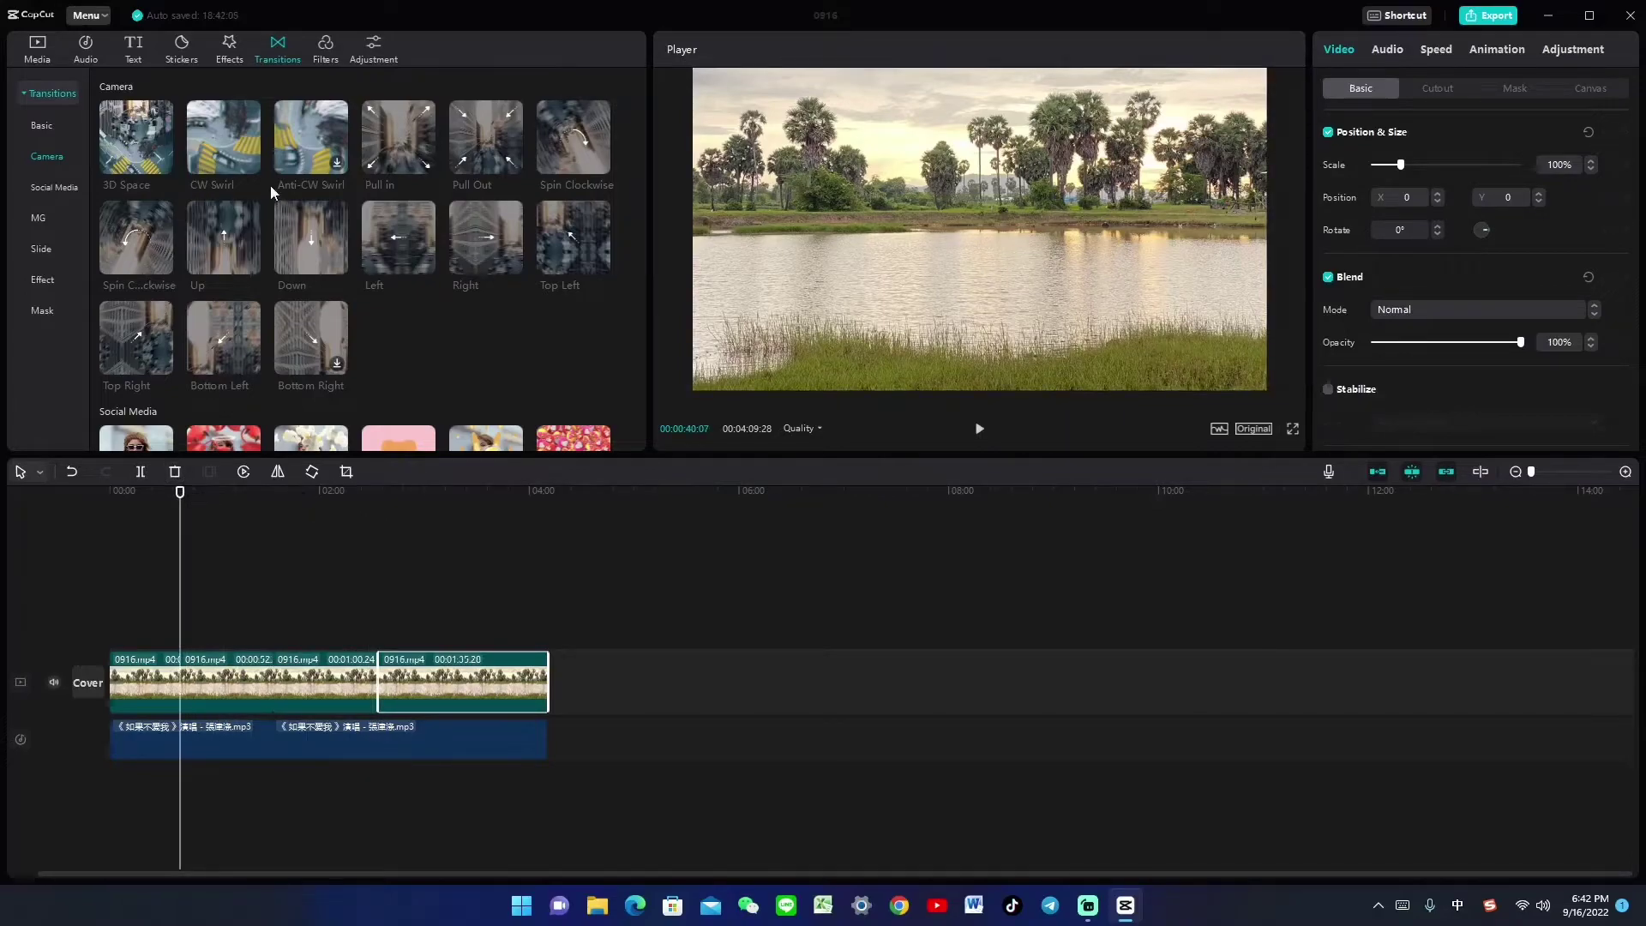
- Add the Up transition at the 0:40 cut and the Social Media Like transition at 1:33
{"action": "left_click", "coordinate": [250, 265]}
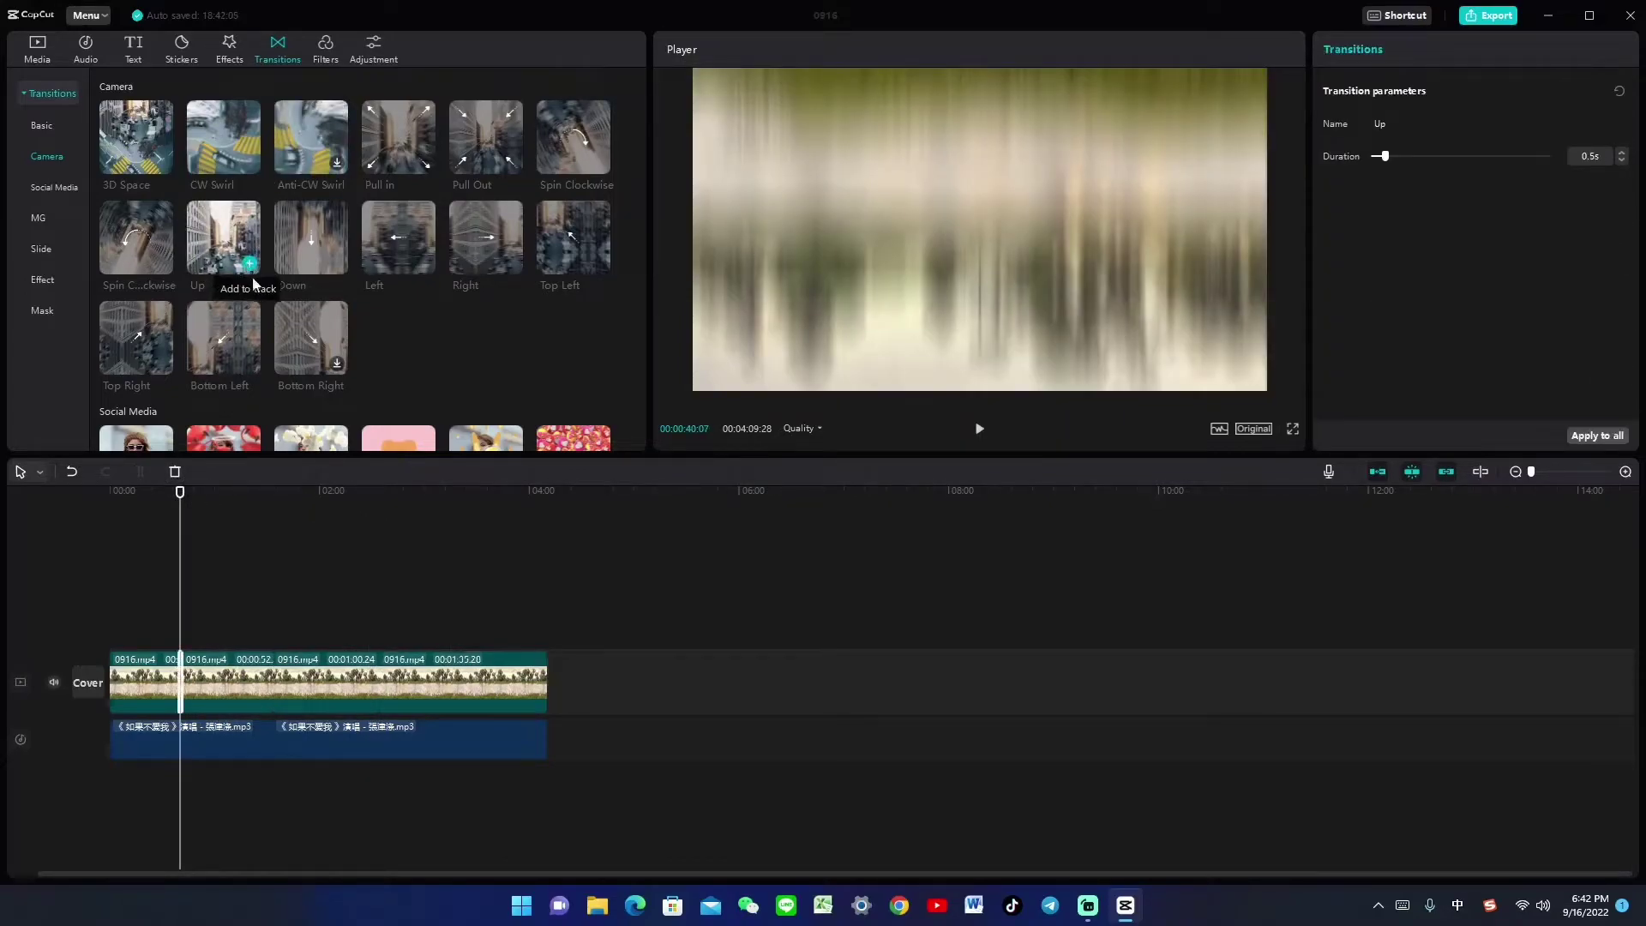
{"action": "left_click_drag", "start_coordinate": [184, 496], "coordinate": [273, 518]}
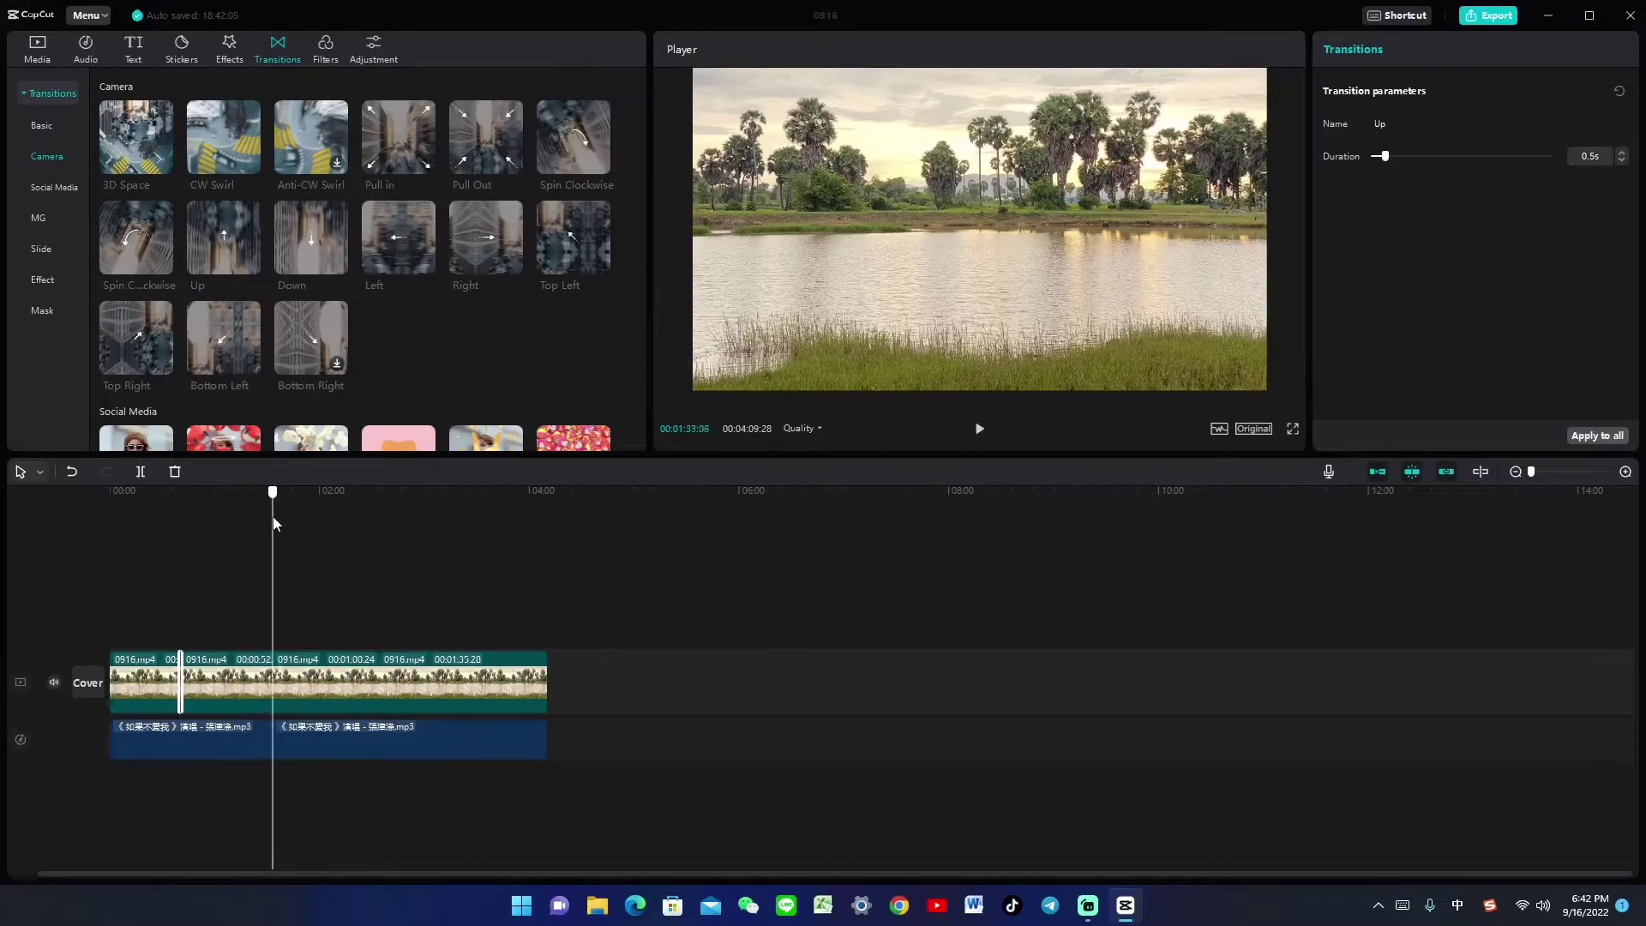
{"action": "left_click", "coordinate": [337, 264]}
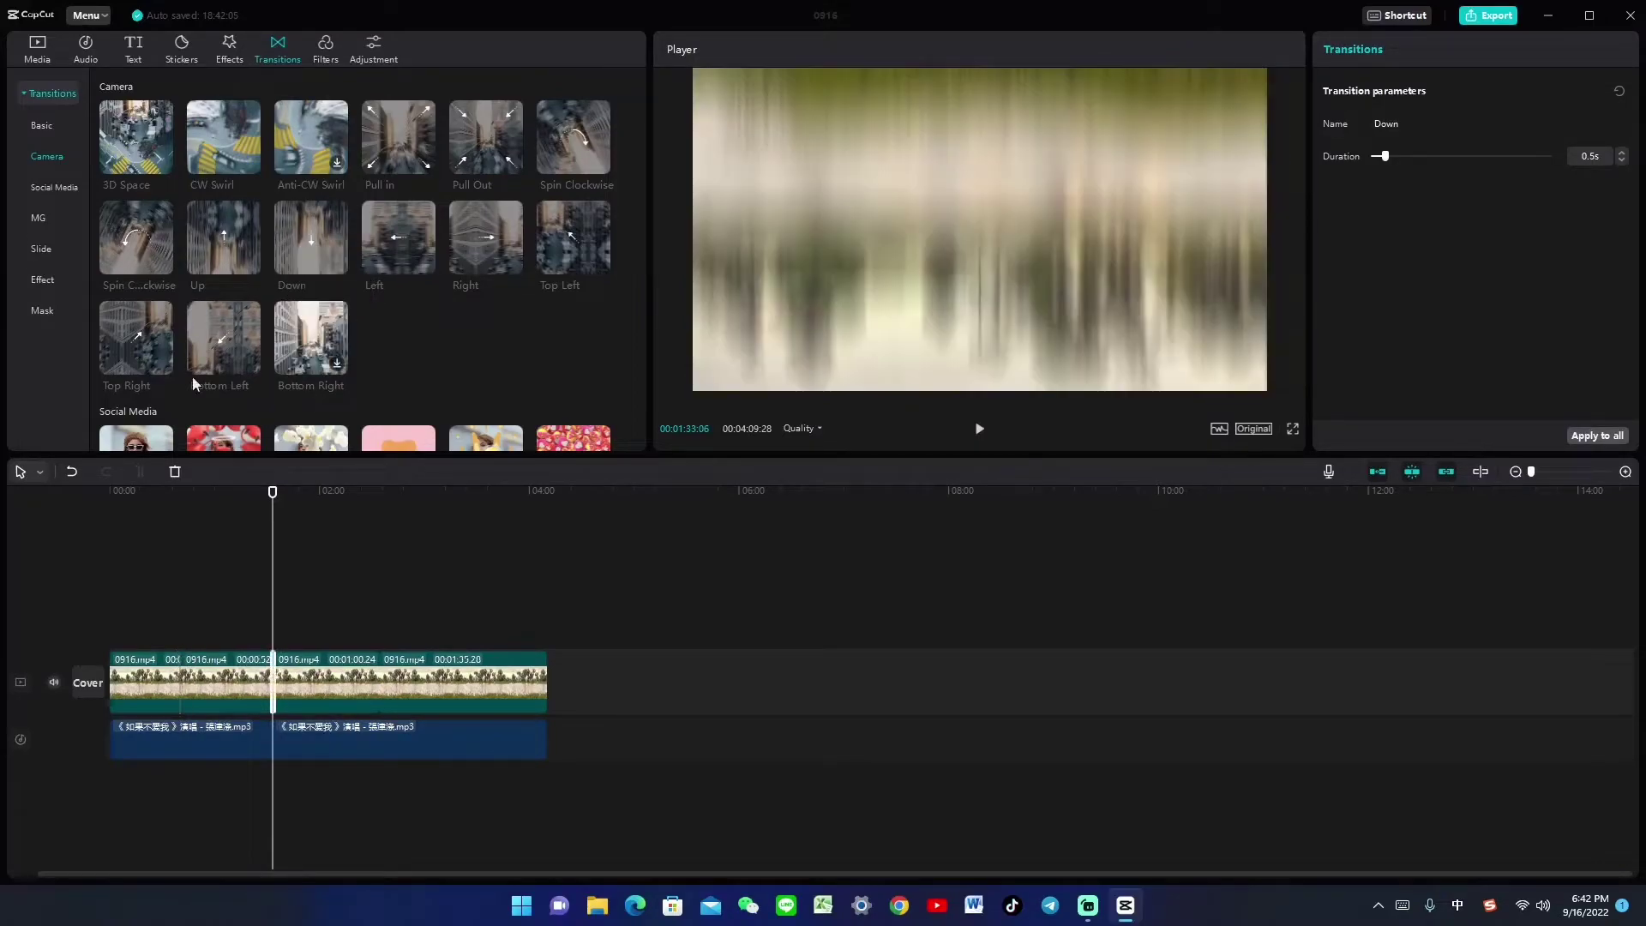
{"action": "left_click", "coordinate": [36, 191]}
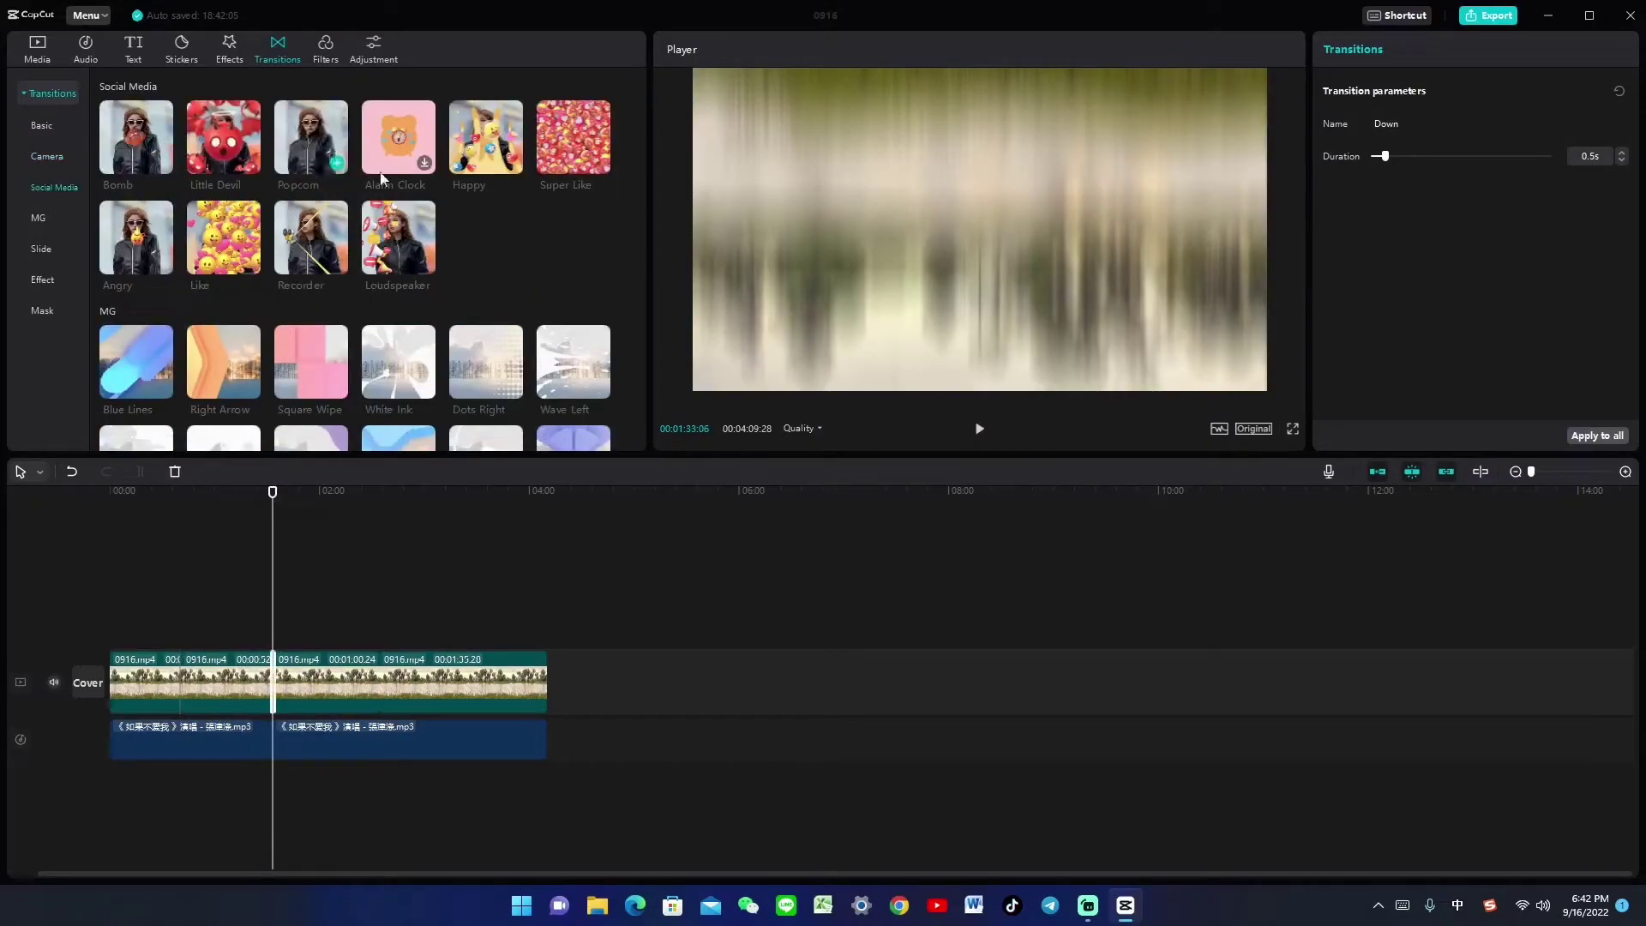
{"action": "left_click", "coordinate": [249, 265]}
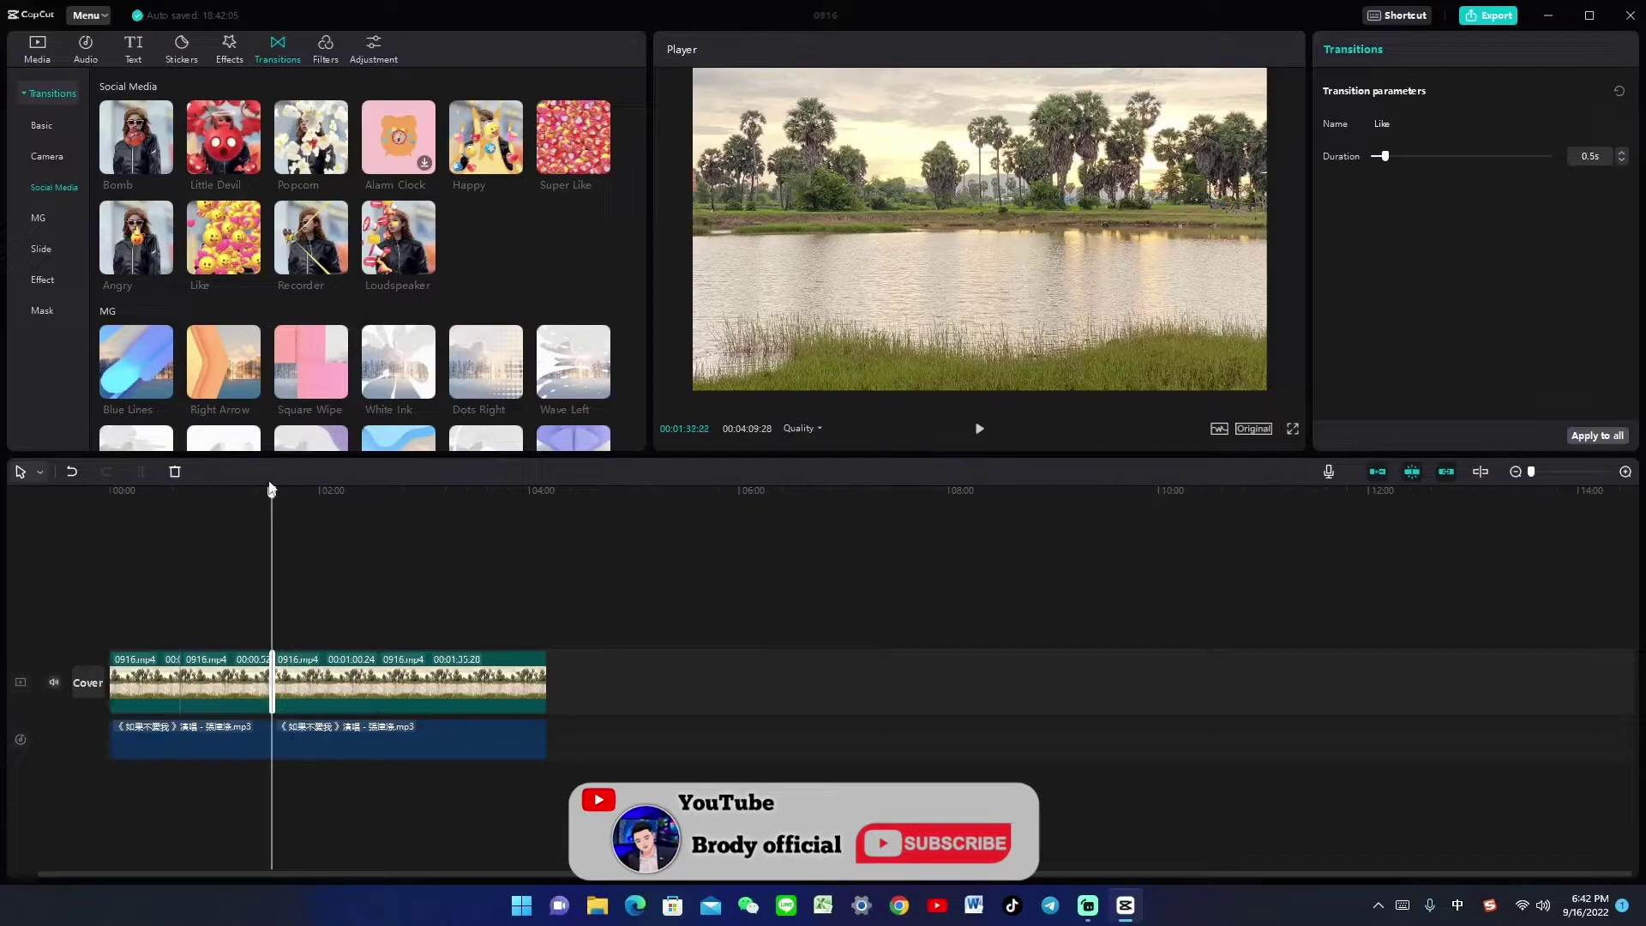
- Add the Happy transition at the 2:34 cut and play the video from the start
{"action": "left_click_drag", "start_coordinate": [272, 489], "coordinate": [351, 506]}
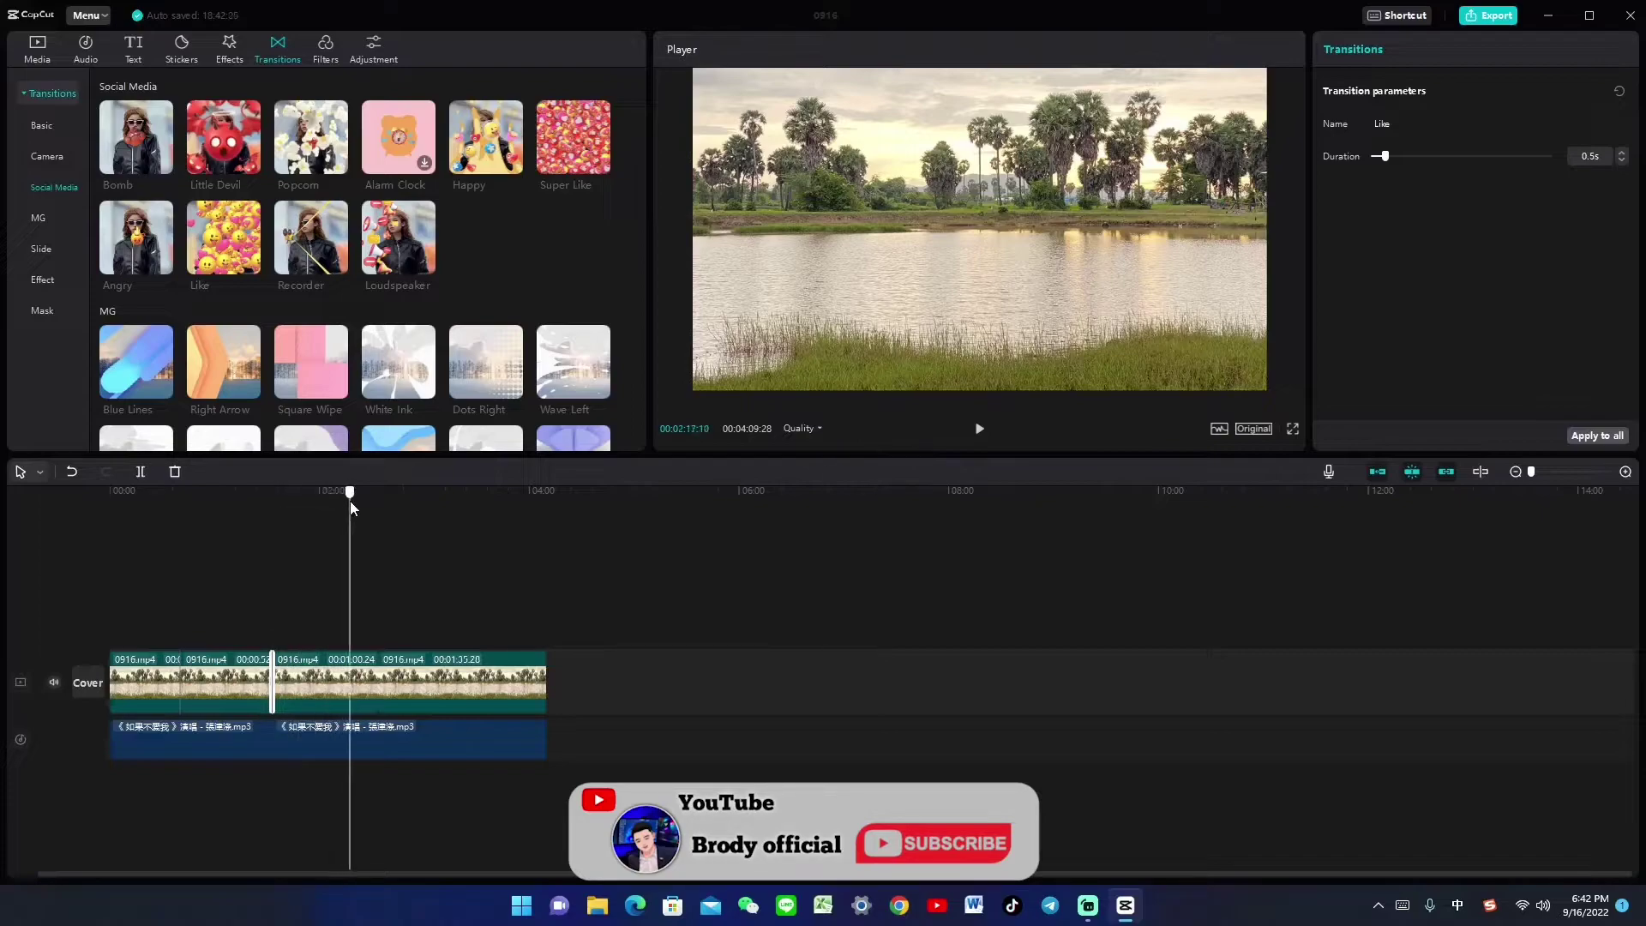
{"action": "left_click", "coordinate": [511, 163]}
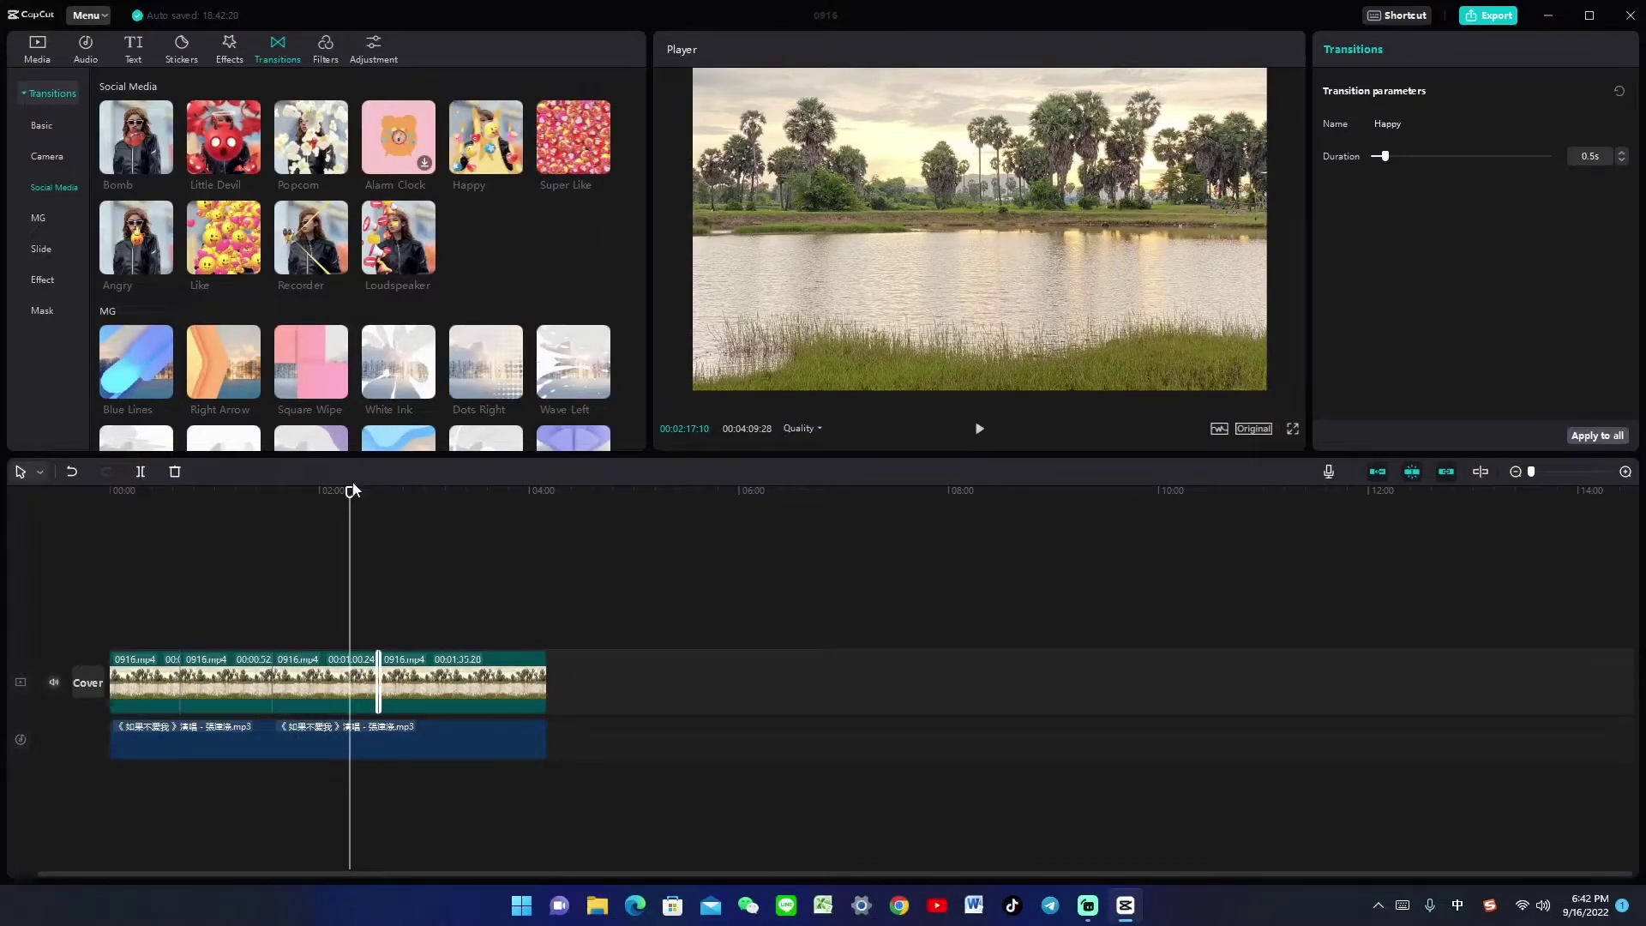
{"action": "left_click_drag", "start_coordinate": [351, 490], "coordinate": [81, 497]}
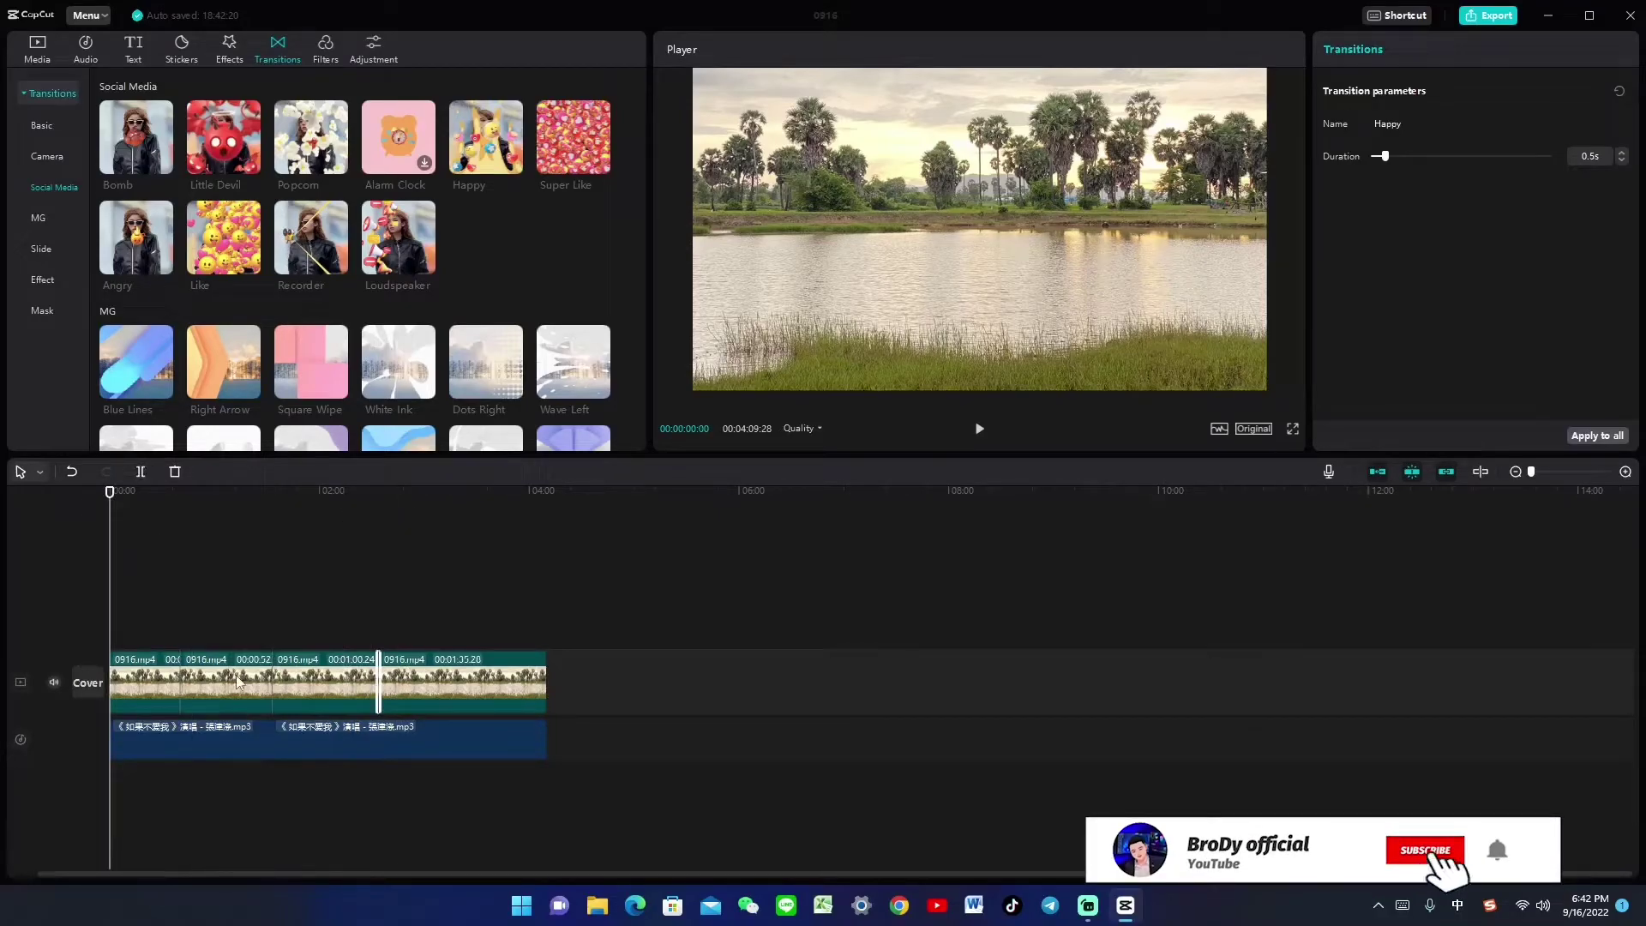
{"action": "key", "text": "space"}
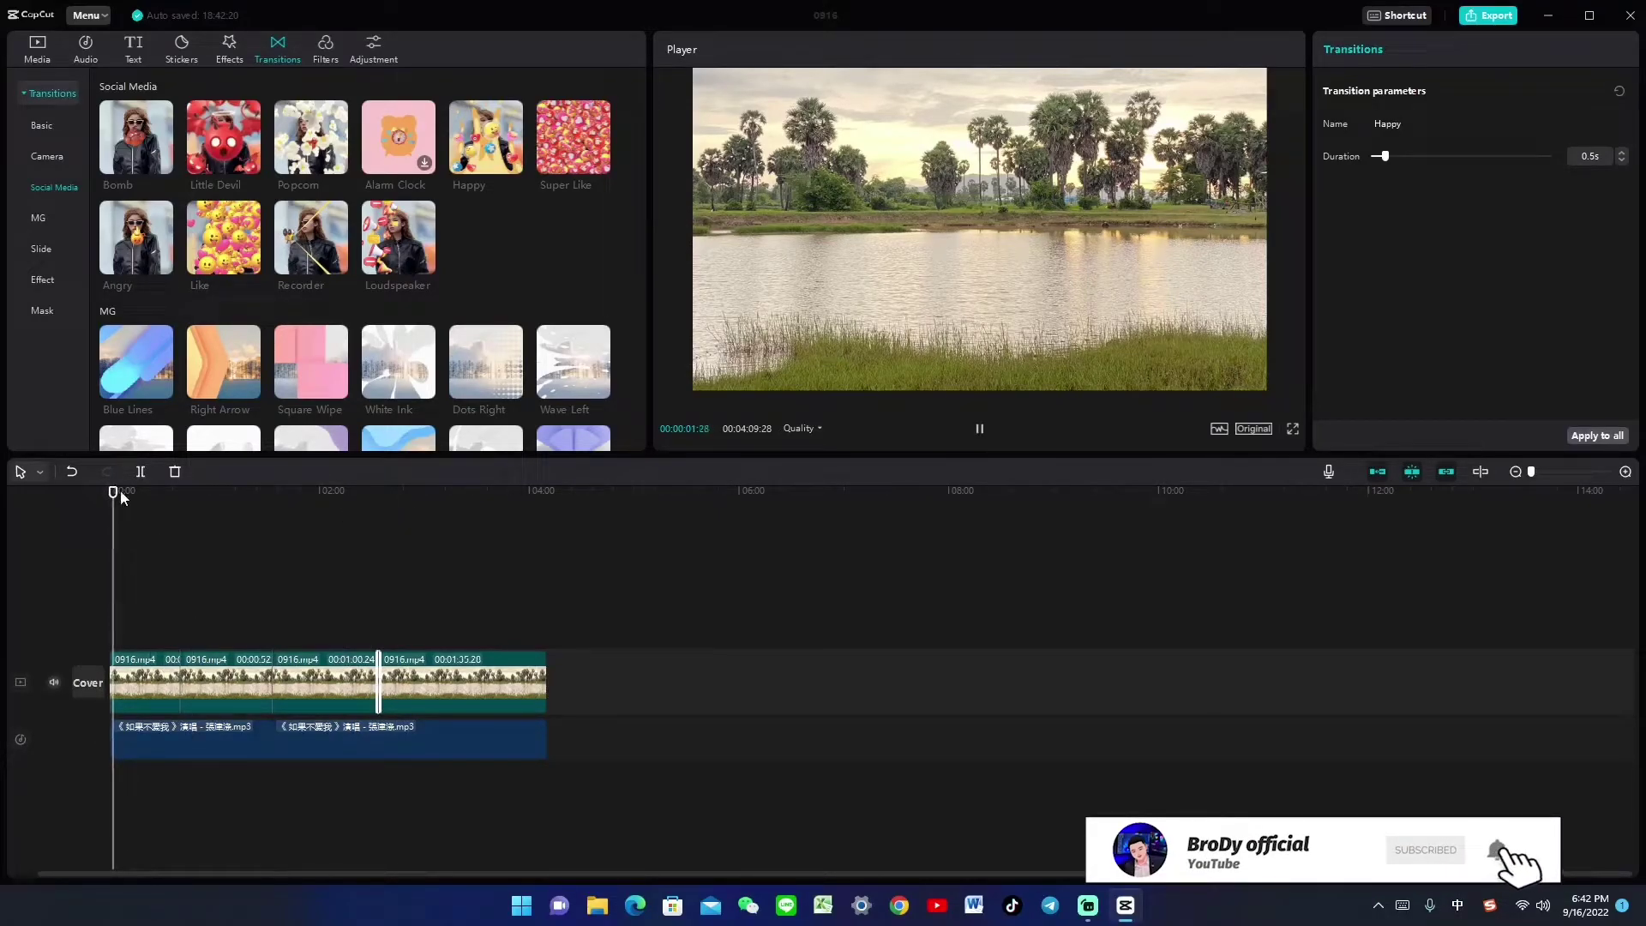
{"action": "left_click_drag", "start_coordinate": [114, 490], "coordinate": [171, 504]}
{"action": "key", "text": "space"}
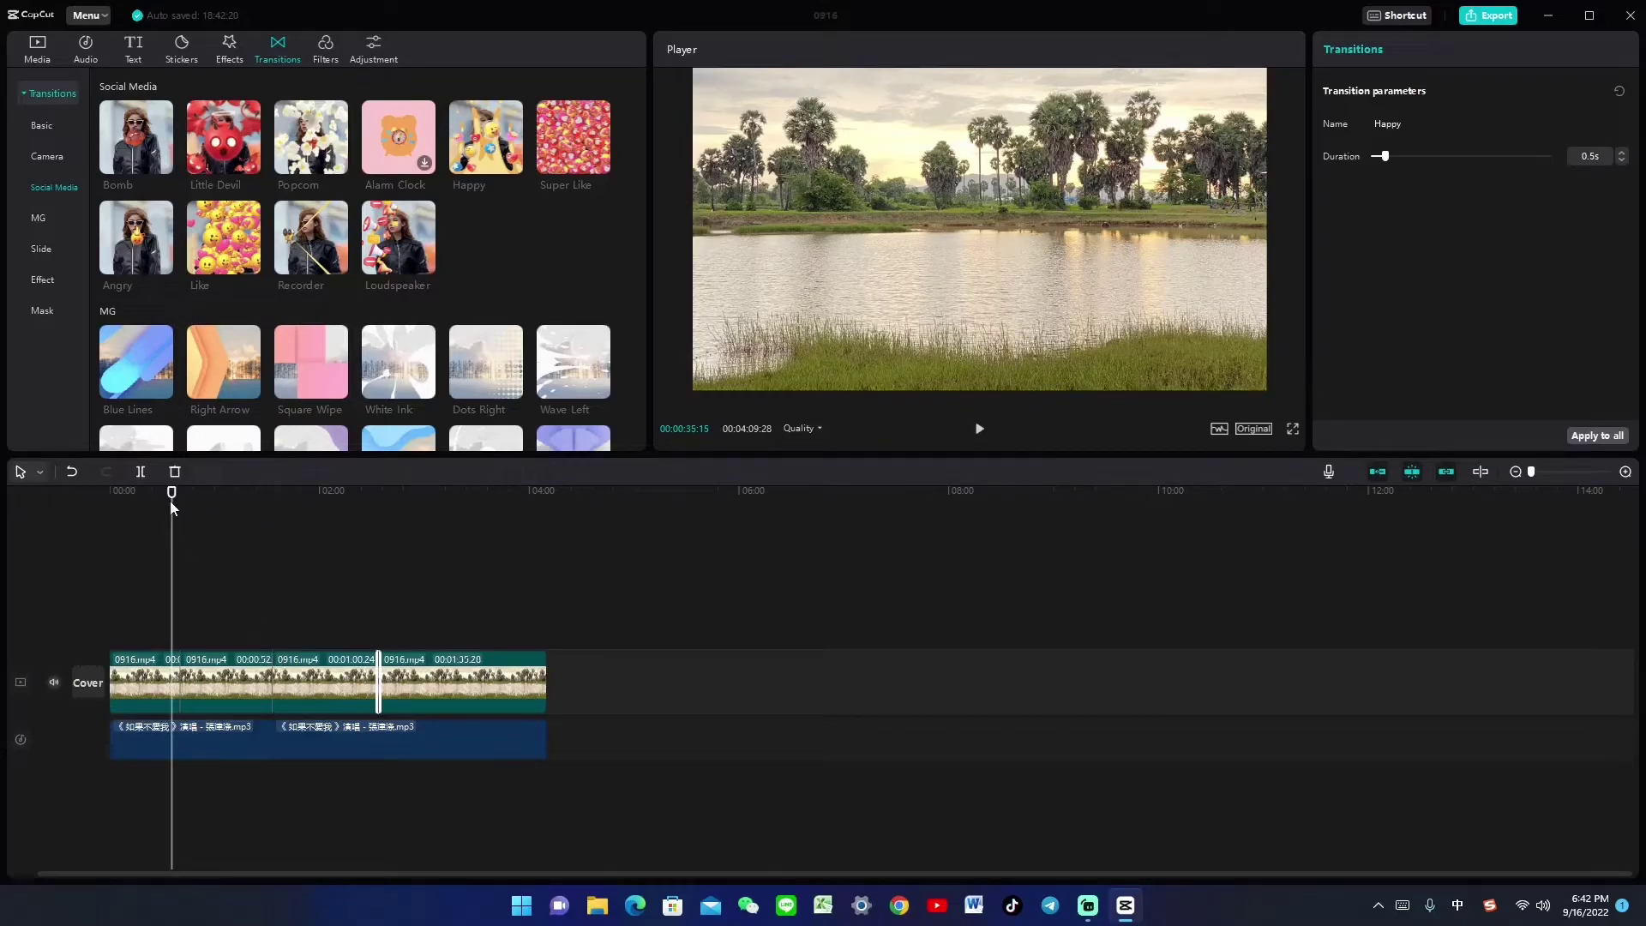
- Review playback around 1:33 and lengthen the Happy transition to 3.1 seconds
{"action": "left_click_drag", "start_coordinate": [171, 503], "coordinate": [373, 527]}
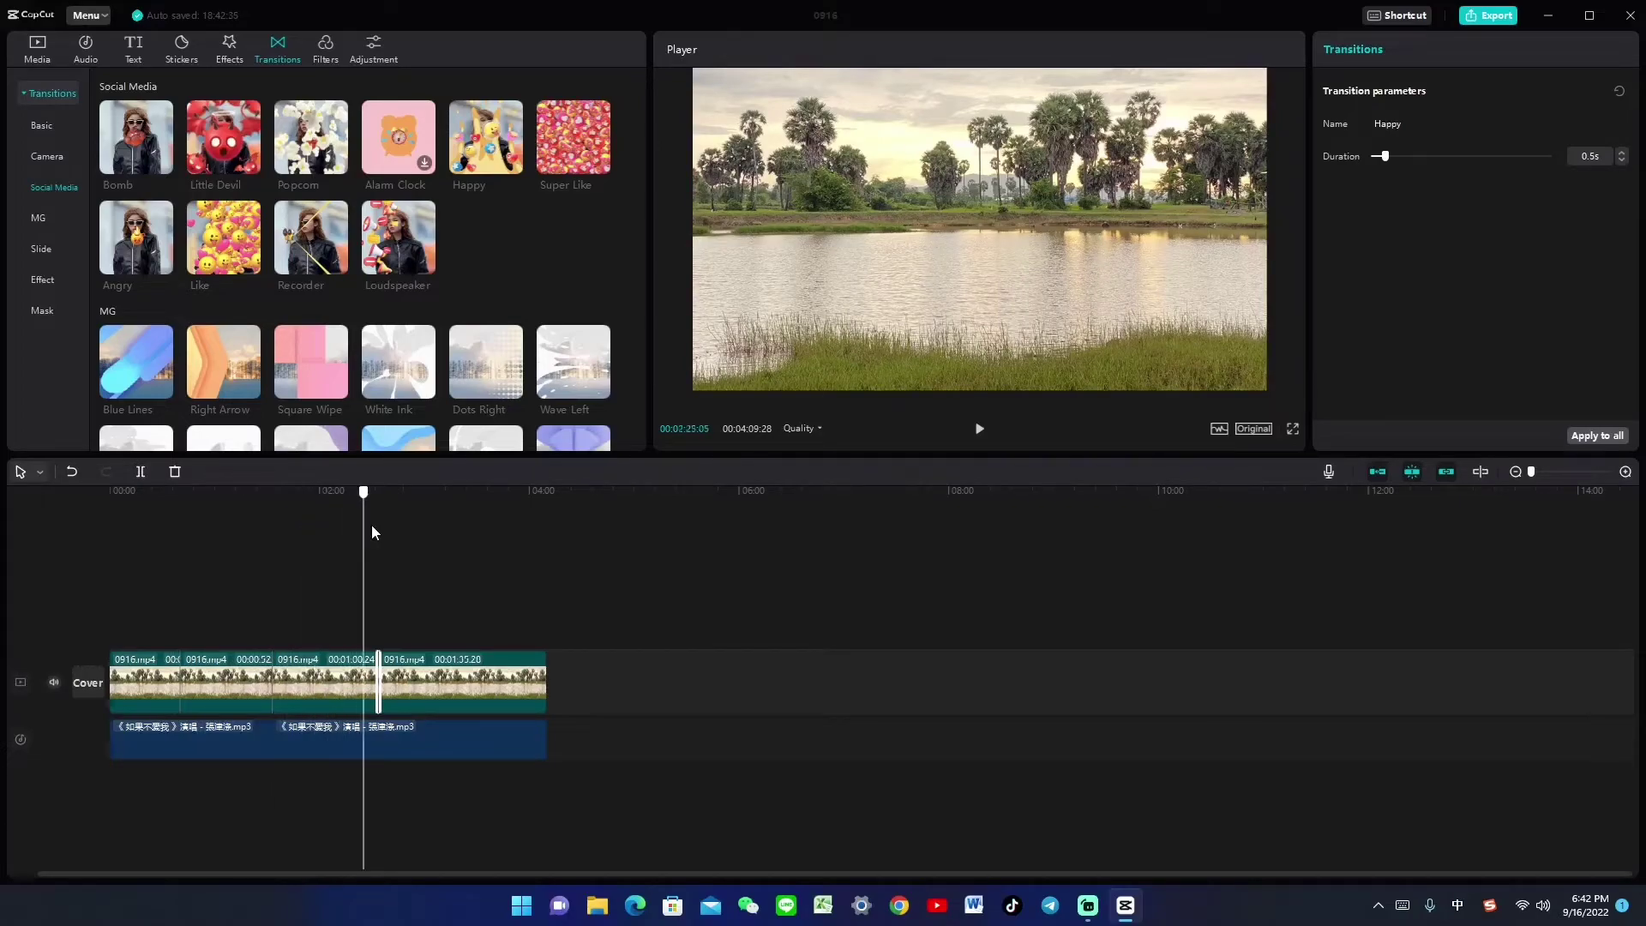
{"action": "key", "text": "space"}
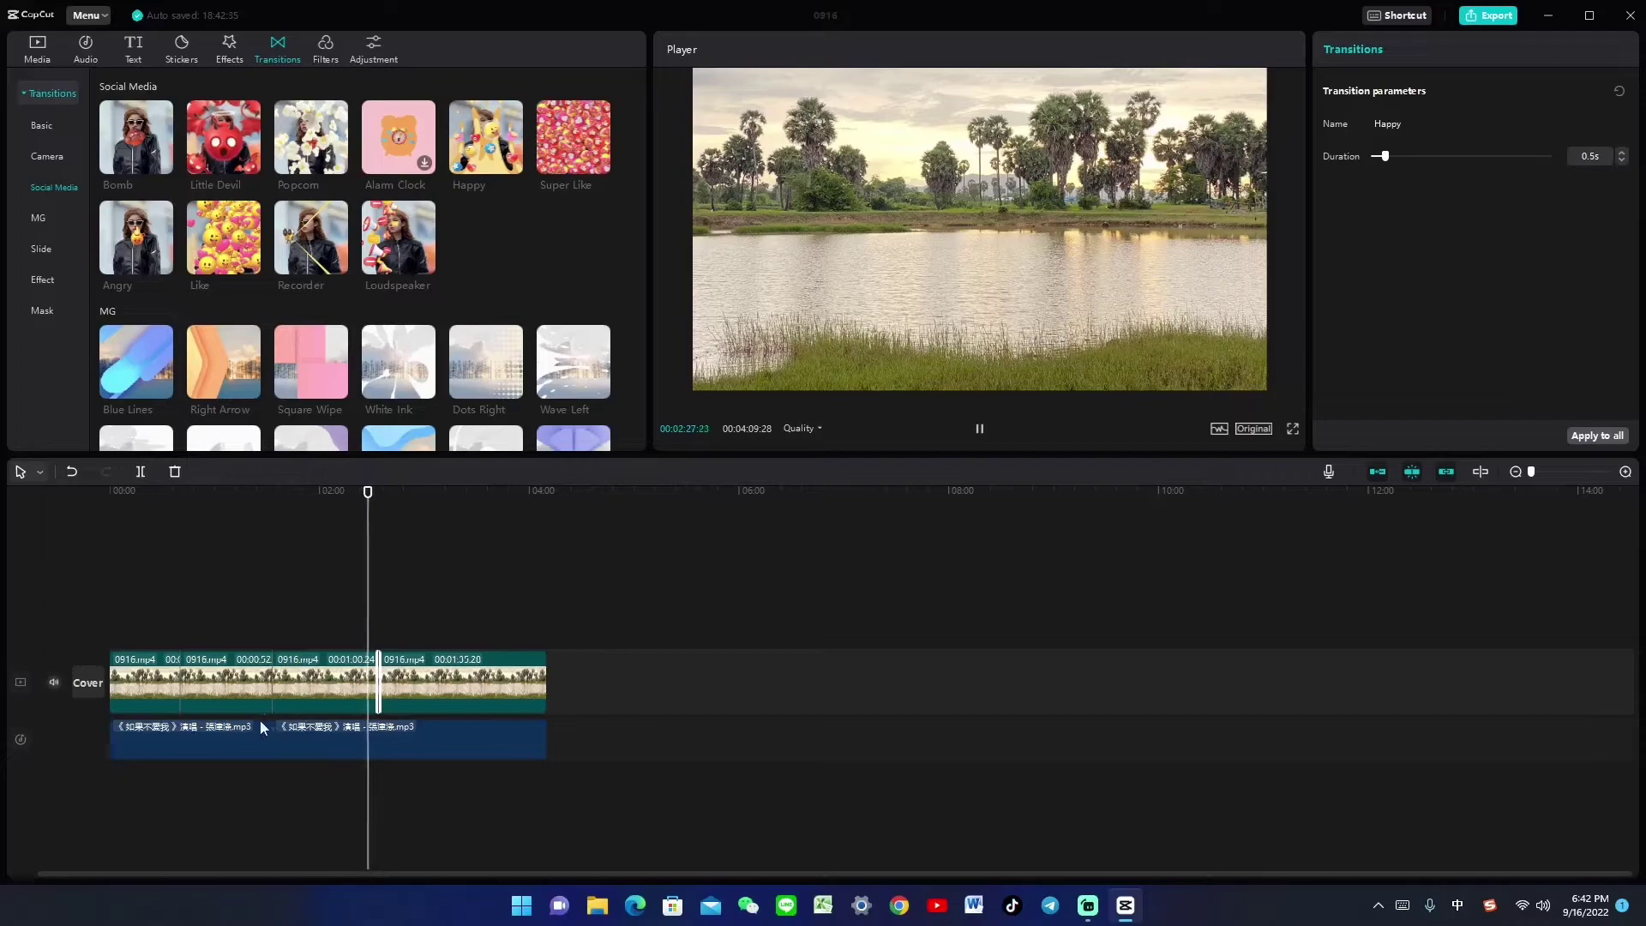
{"action": "left_click", "coordinate": [382, 592]}
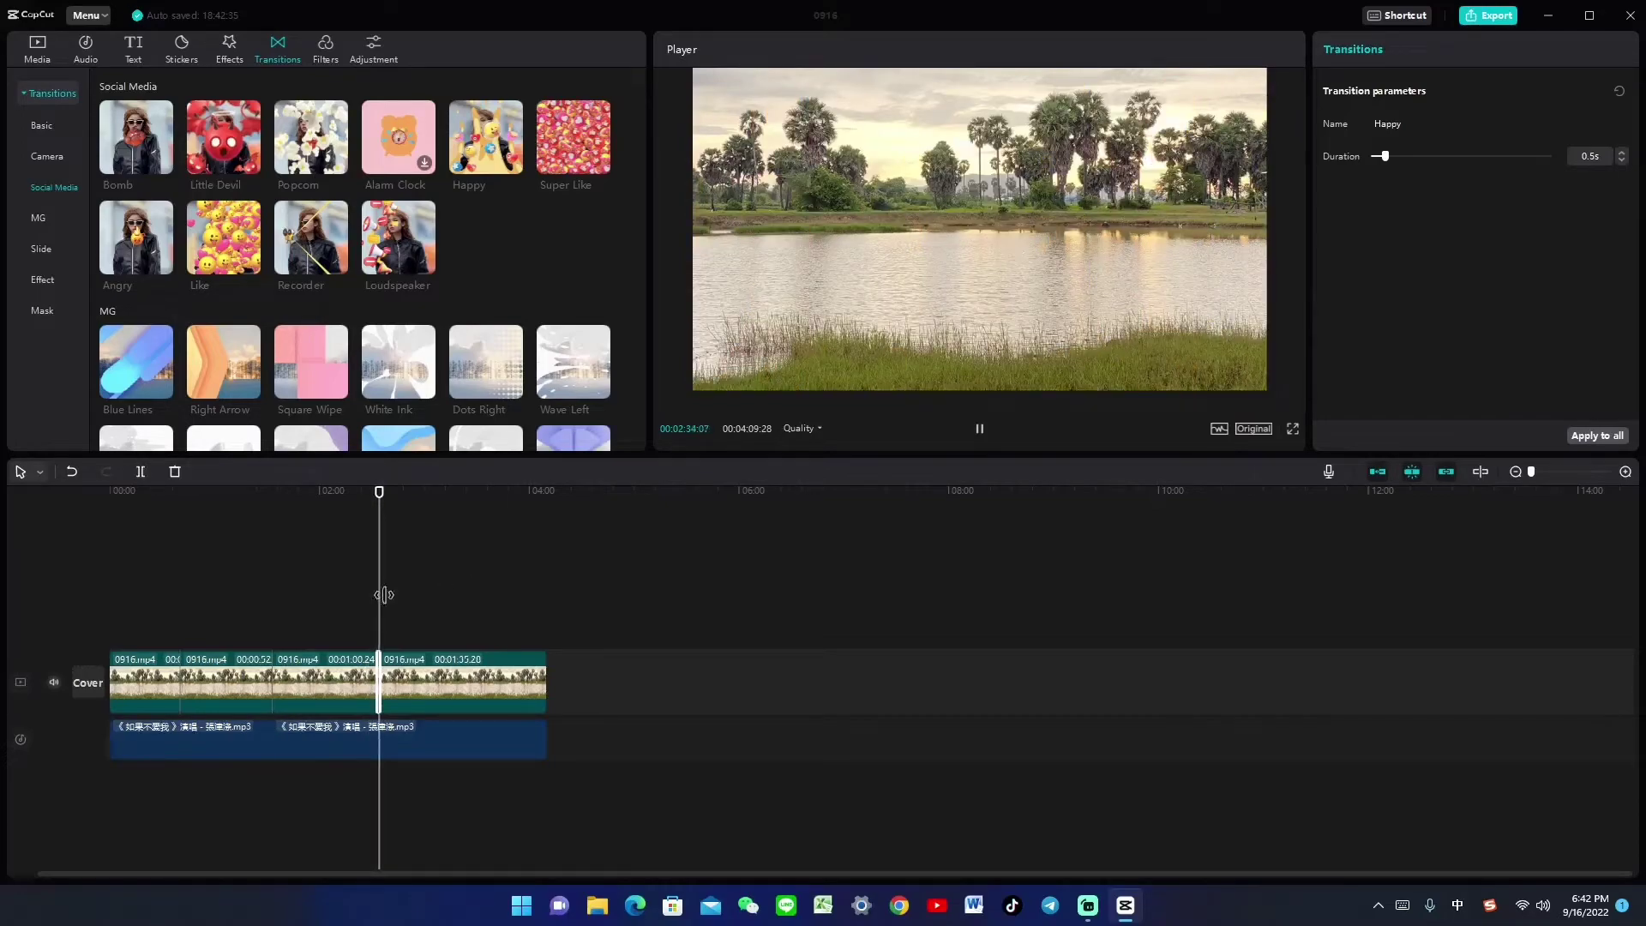
{"action": "left_click", "coordinate": [378, 490]}
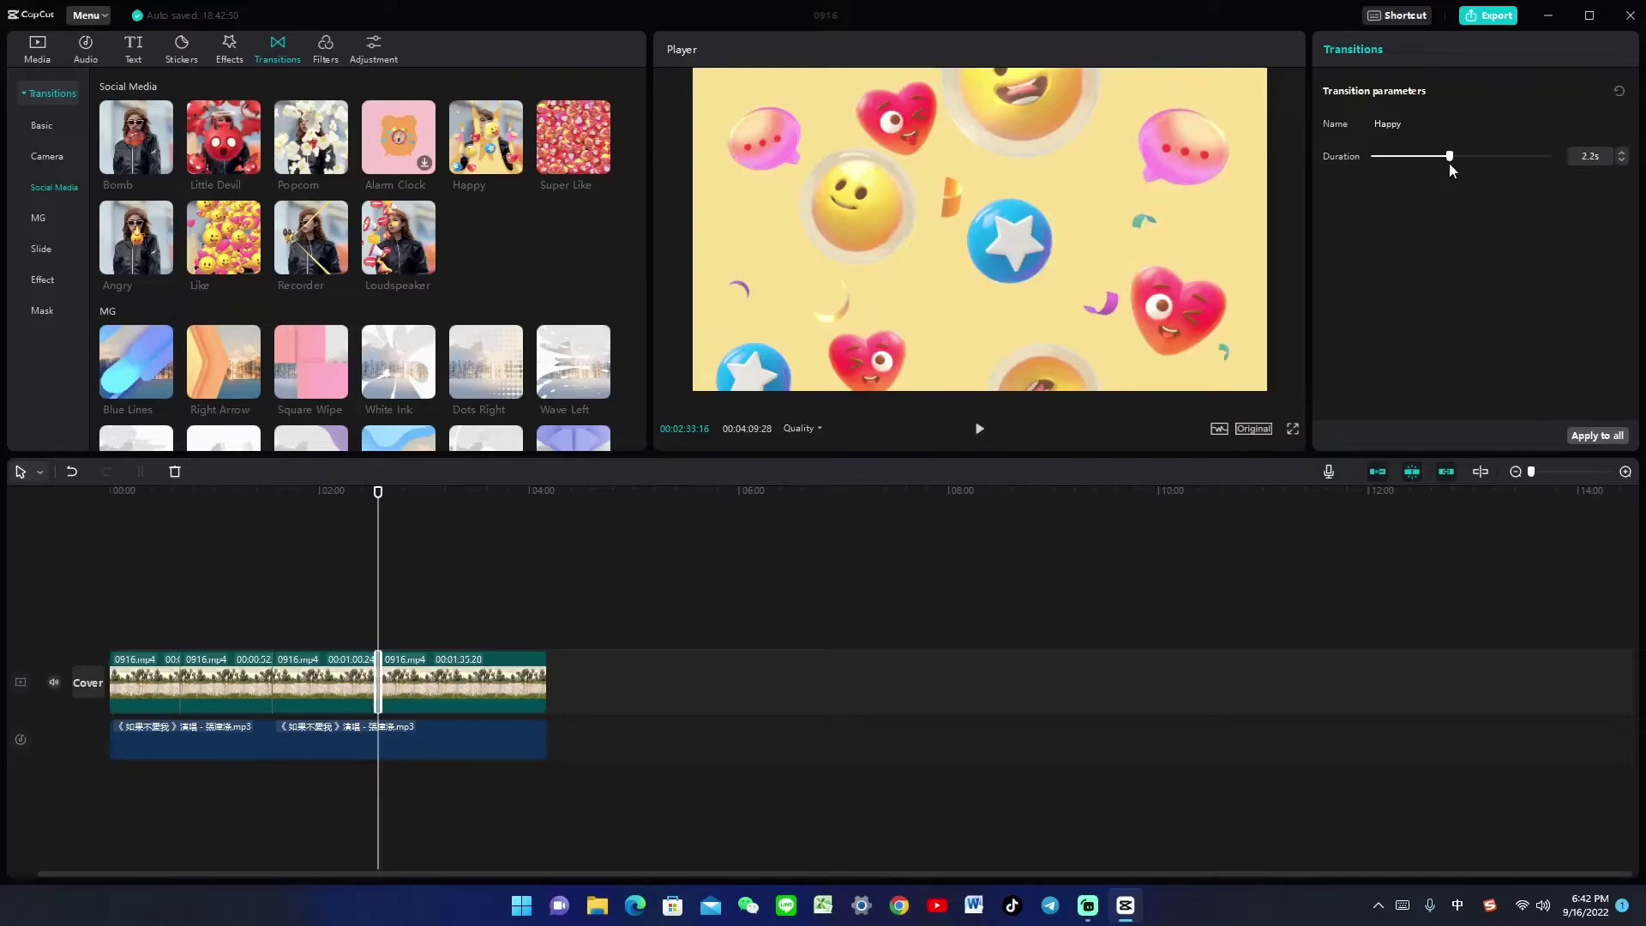
{"action": "left_click_drag", "start_coordinate": [378, 500], "coordinate": [277, 490]}
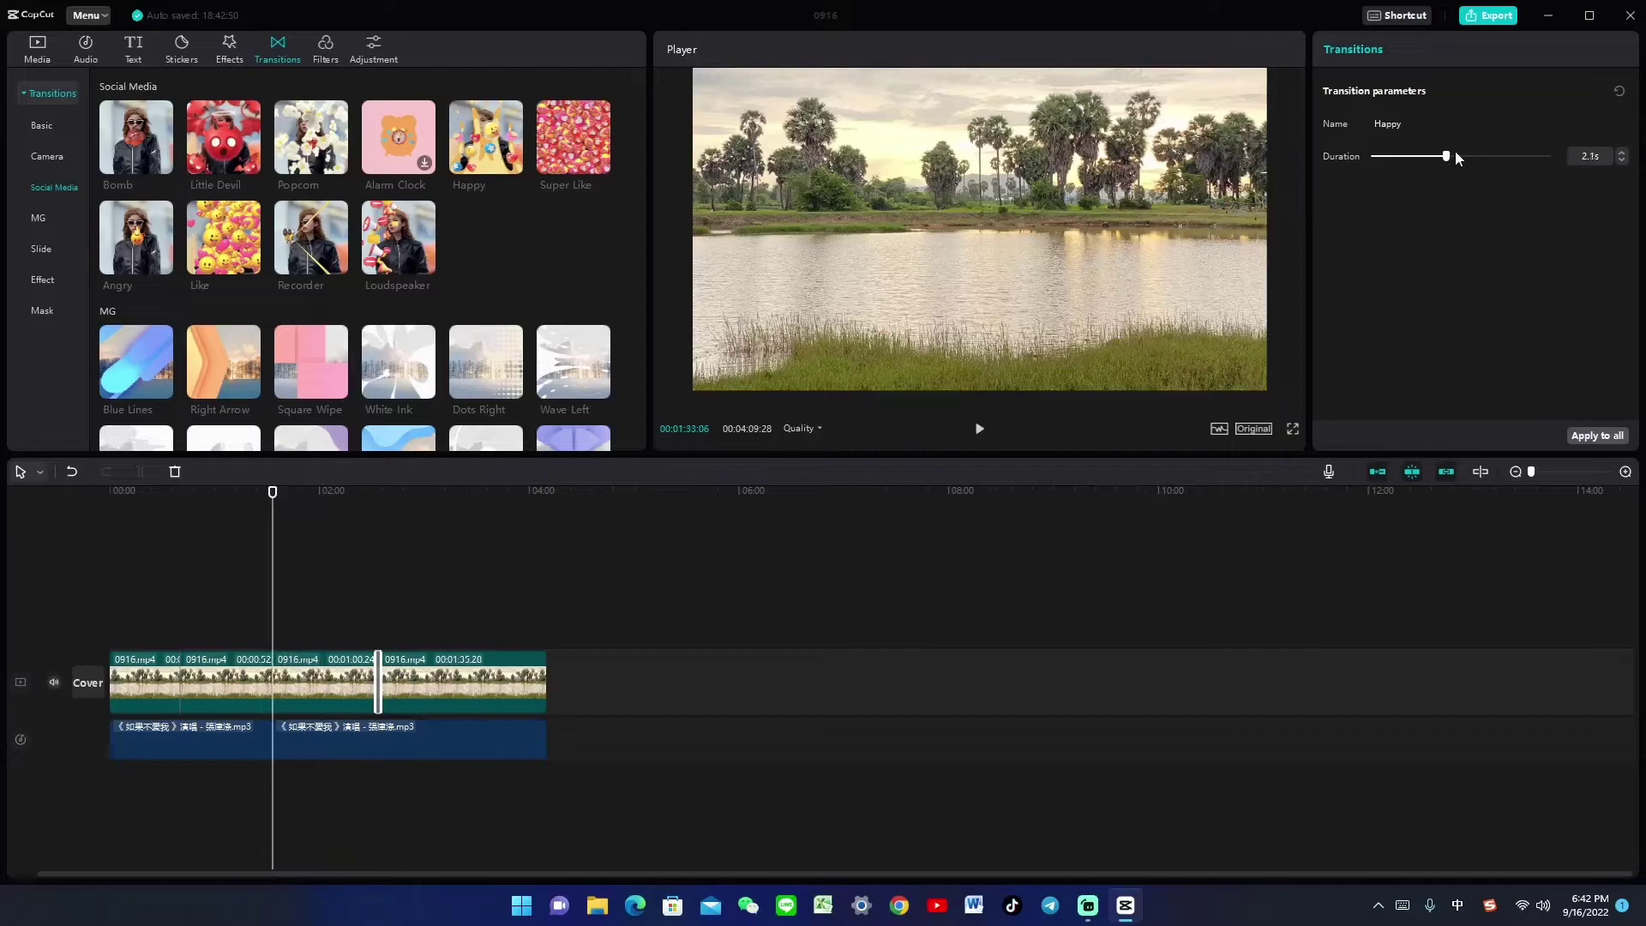
{"action": "left_click_drag", "start_coordinate": [1455, 155], "coordinate": [1484, 158]}
{"action": "left_click", "coordinate": [314, 675]}
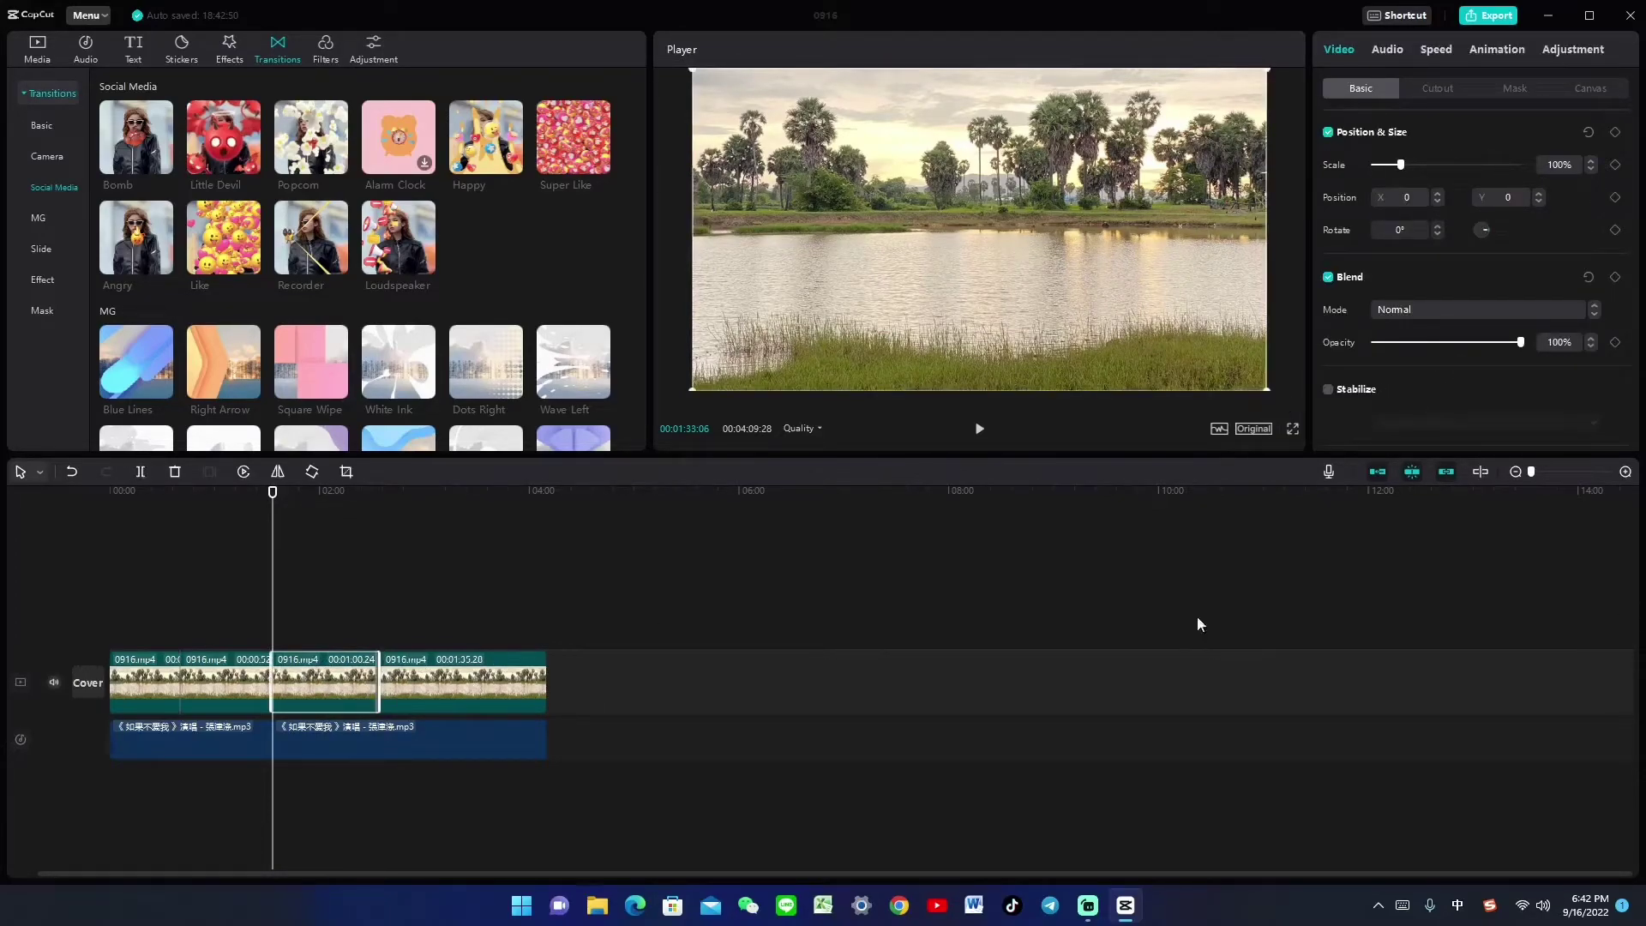
- Select all video and audio clips and zoom the timeline to 5-second marks
{"action": "left_click_drag", "start_coordinate": [158, 576], "coordinate": [528, 787]}
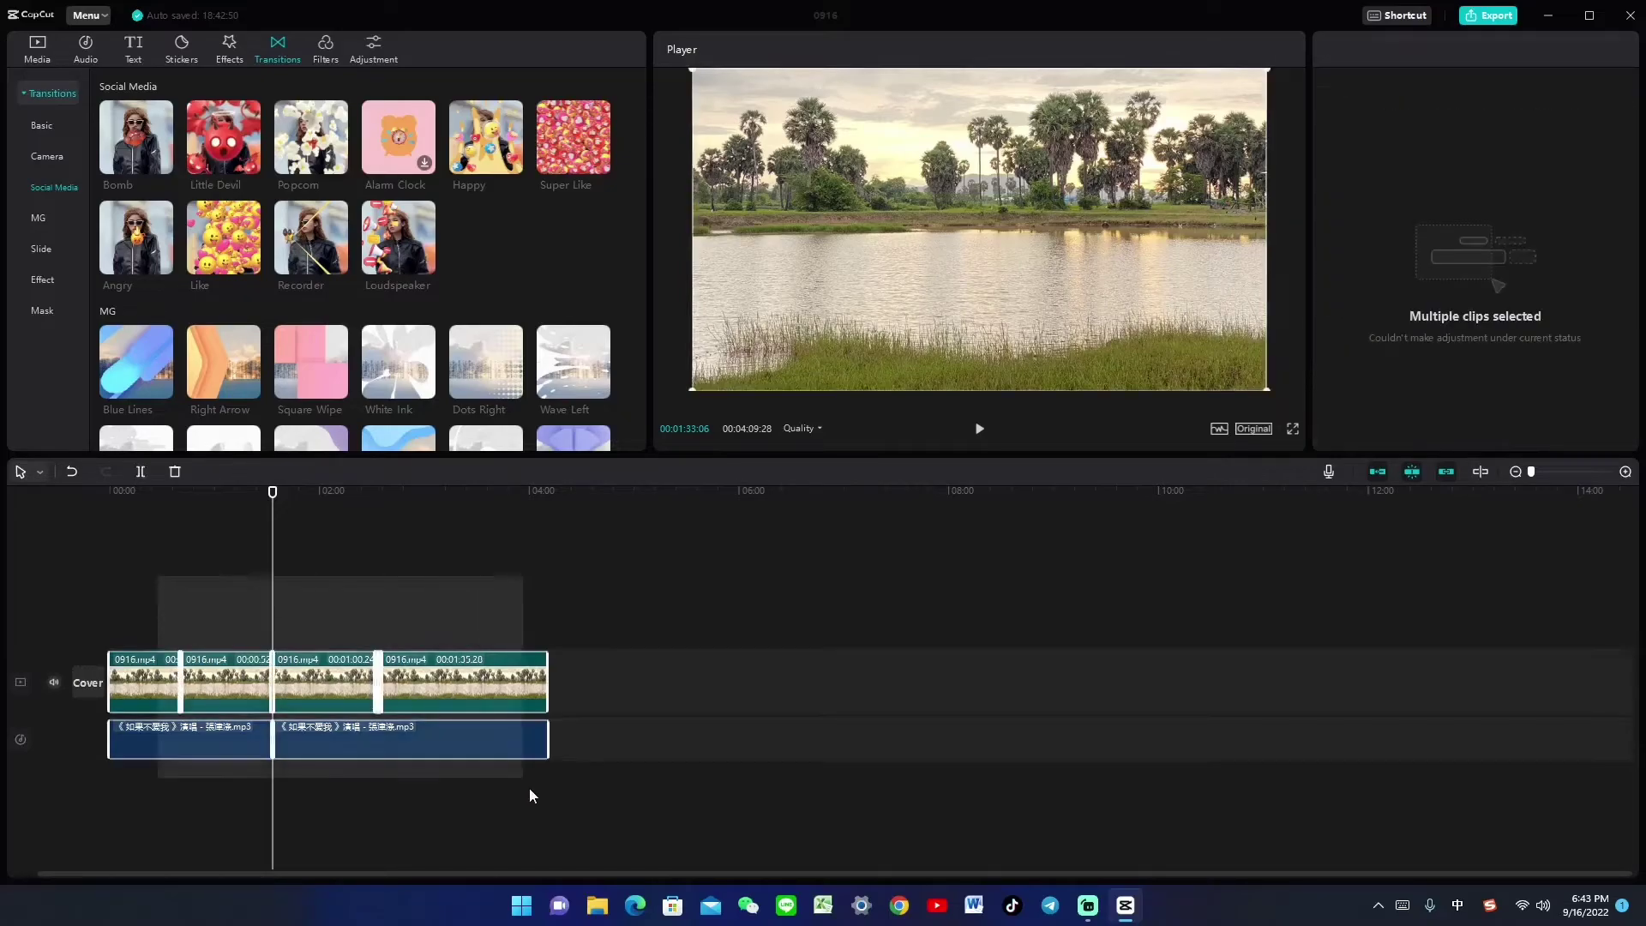
{"action": "left_click", "coordinate": [1626, 472]}
{"action": "left_click", "coordinate": [1626, 471]}
{"action": "left_click", "coordinate": [1626, 471]}
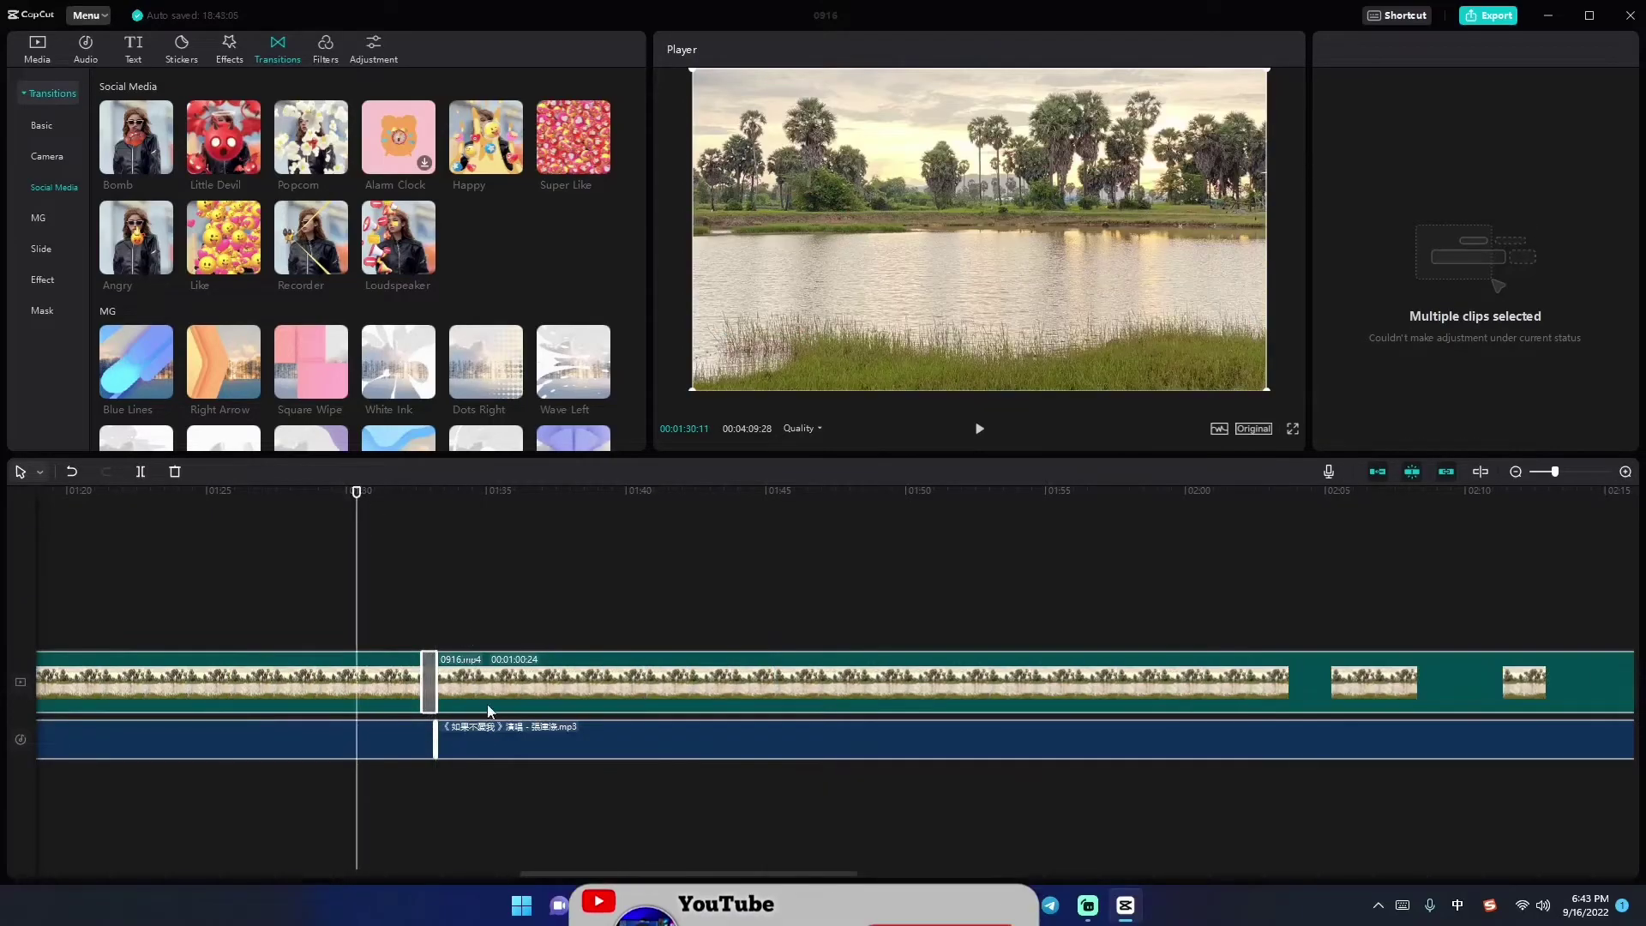
- Drop the Like transition from Social Media onto the clip junction and preview it
{"action": "mouse_move", "coordinate": [223, 237]}
{"action": "left_mouse_down"}
{"action": "mouse_move", "coordinate": [429, 682]}
{"action": "mouse_move", "coordinate": [515, 677]}
{"action": "left_mouse_up"}
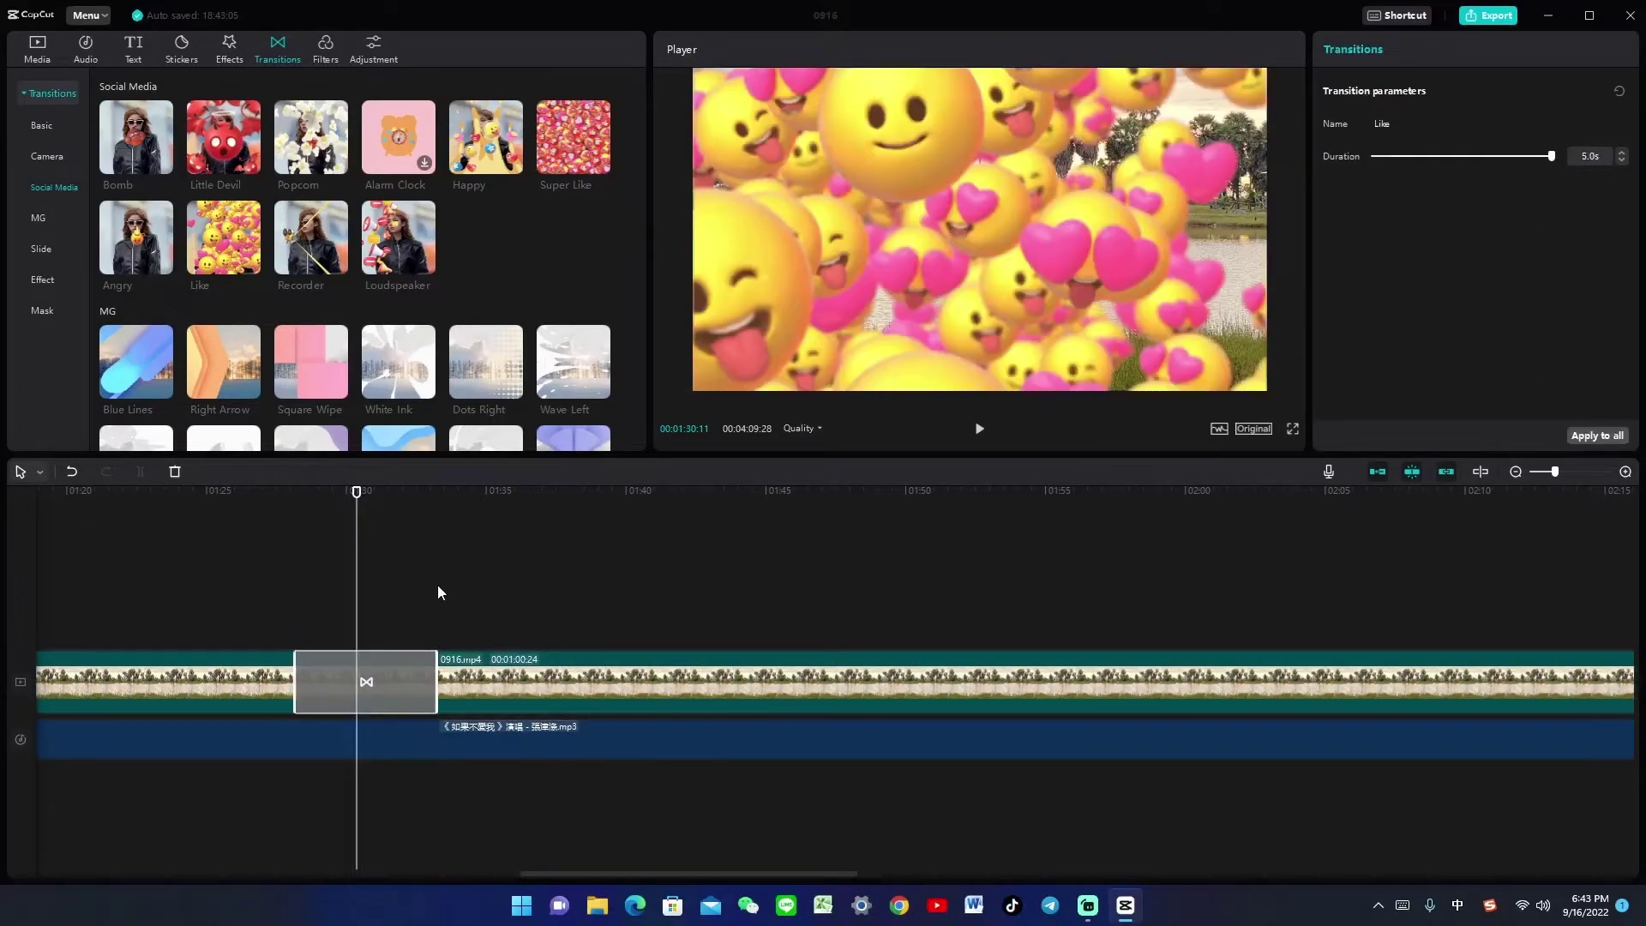
{"action": "left_click_drag", "start_coordinate": [357, 490], "coordinate": [319, 490]}
{"action": "left_click", "coordinate": [223, 497]}
{"action": "key", "text": "space"}
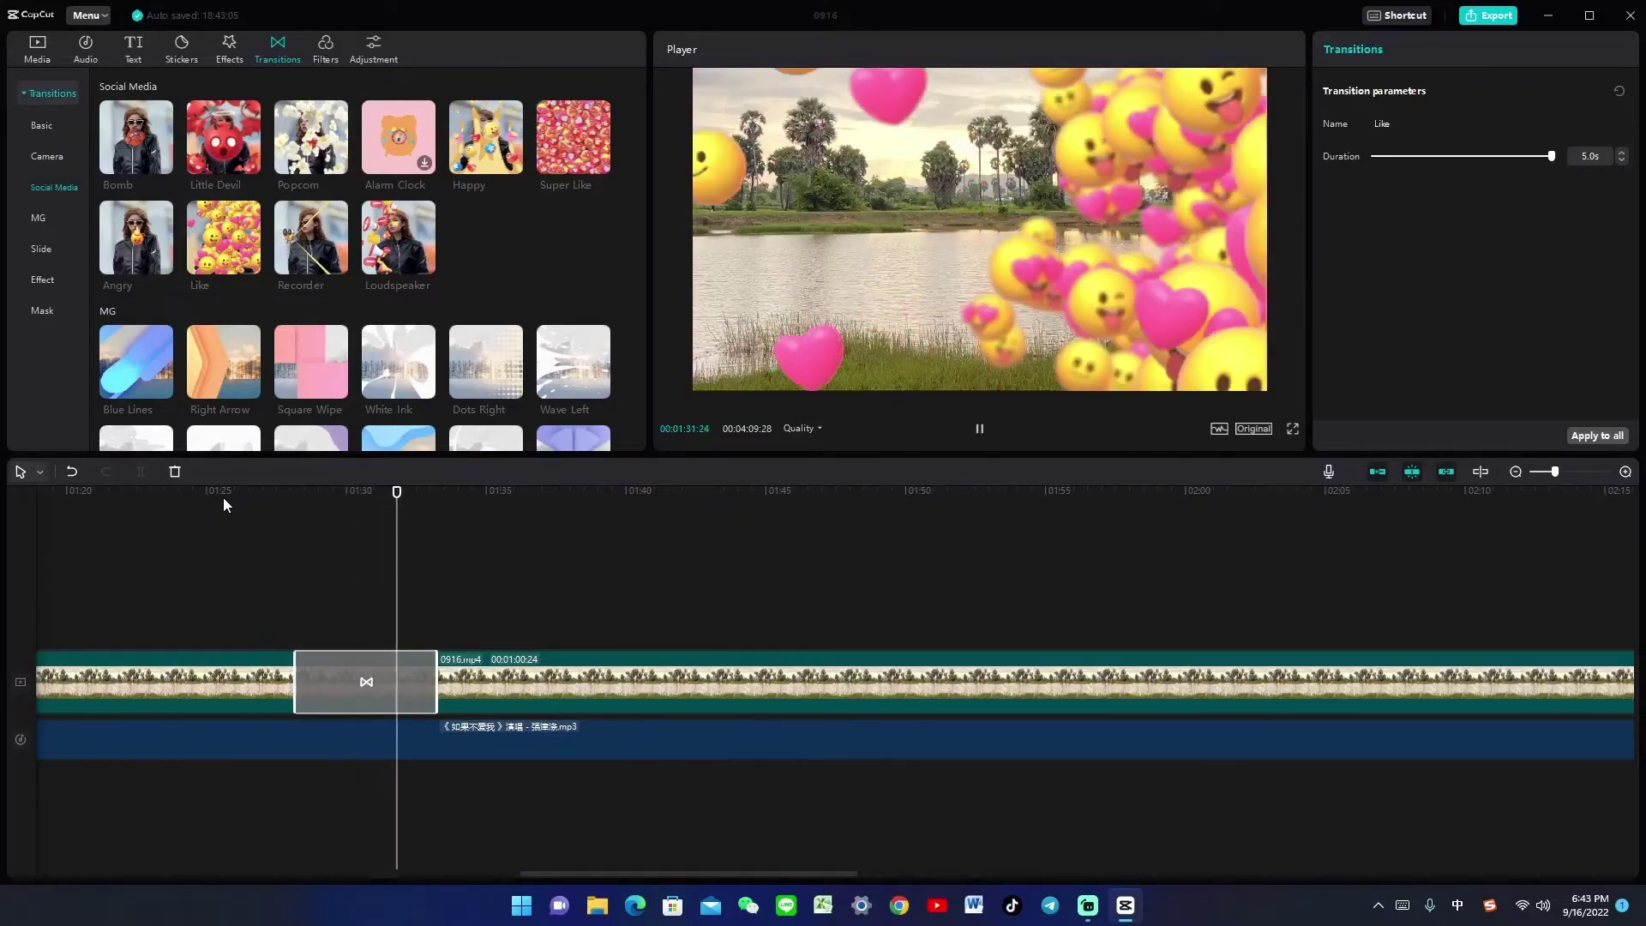
{"action": "key", "text": "space"}
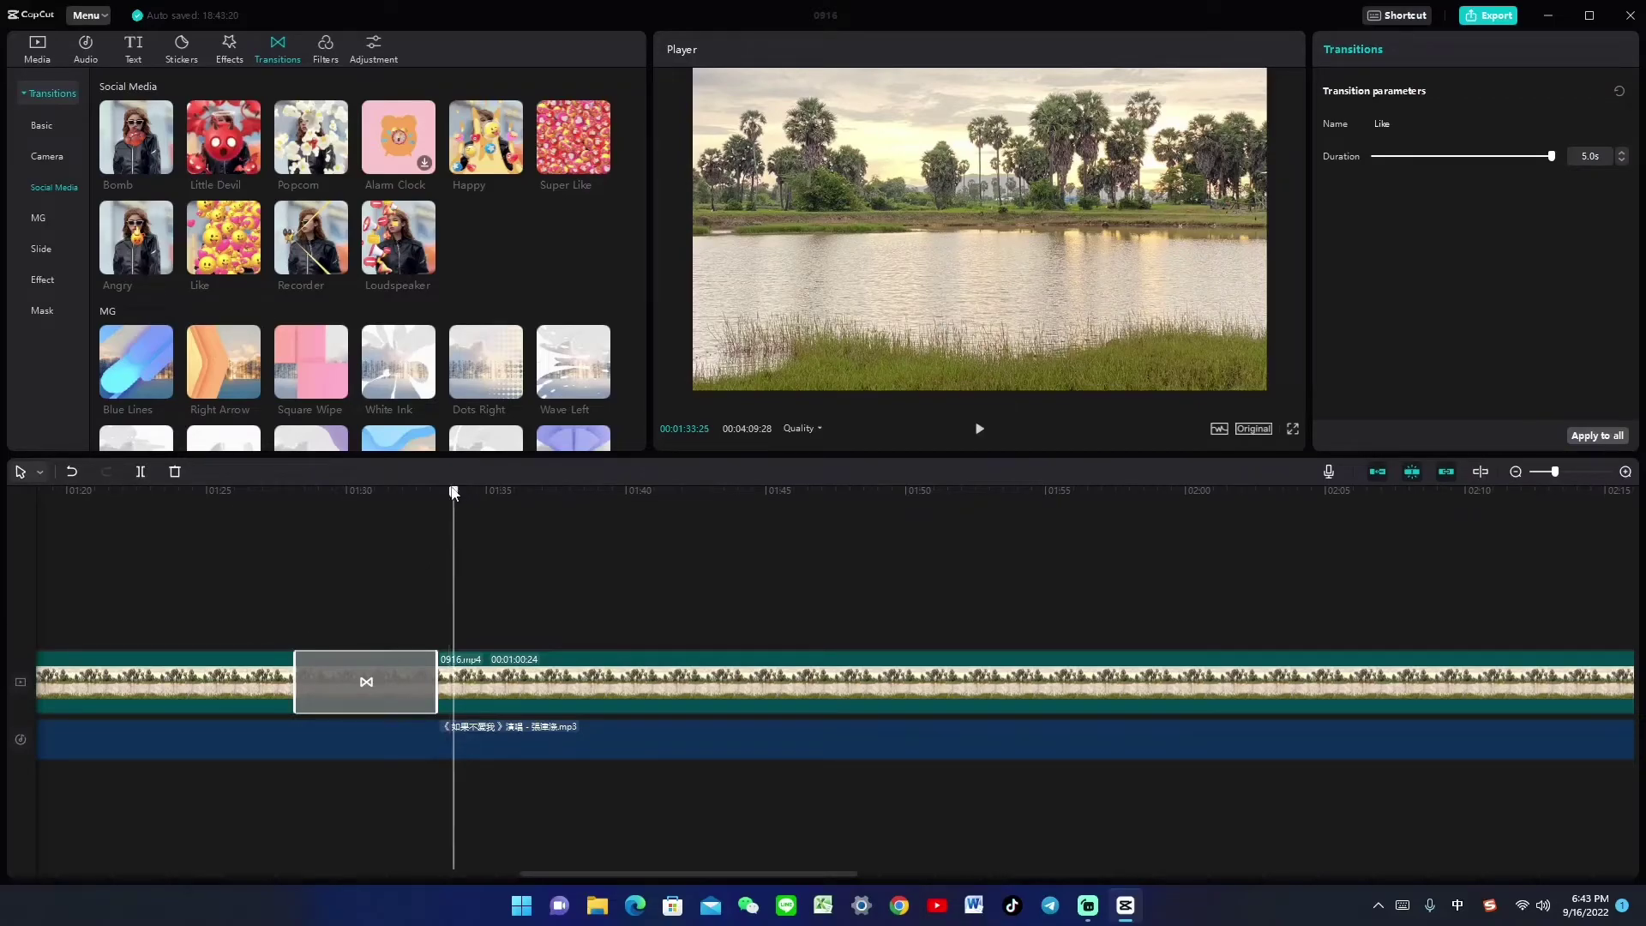
{"action": "left_click_drag", "start_coordinate": [460, 491], "coordinate": [353, 493]}
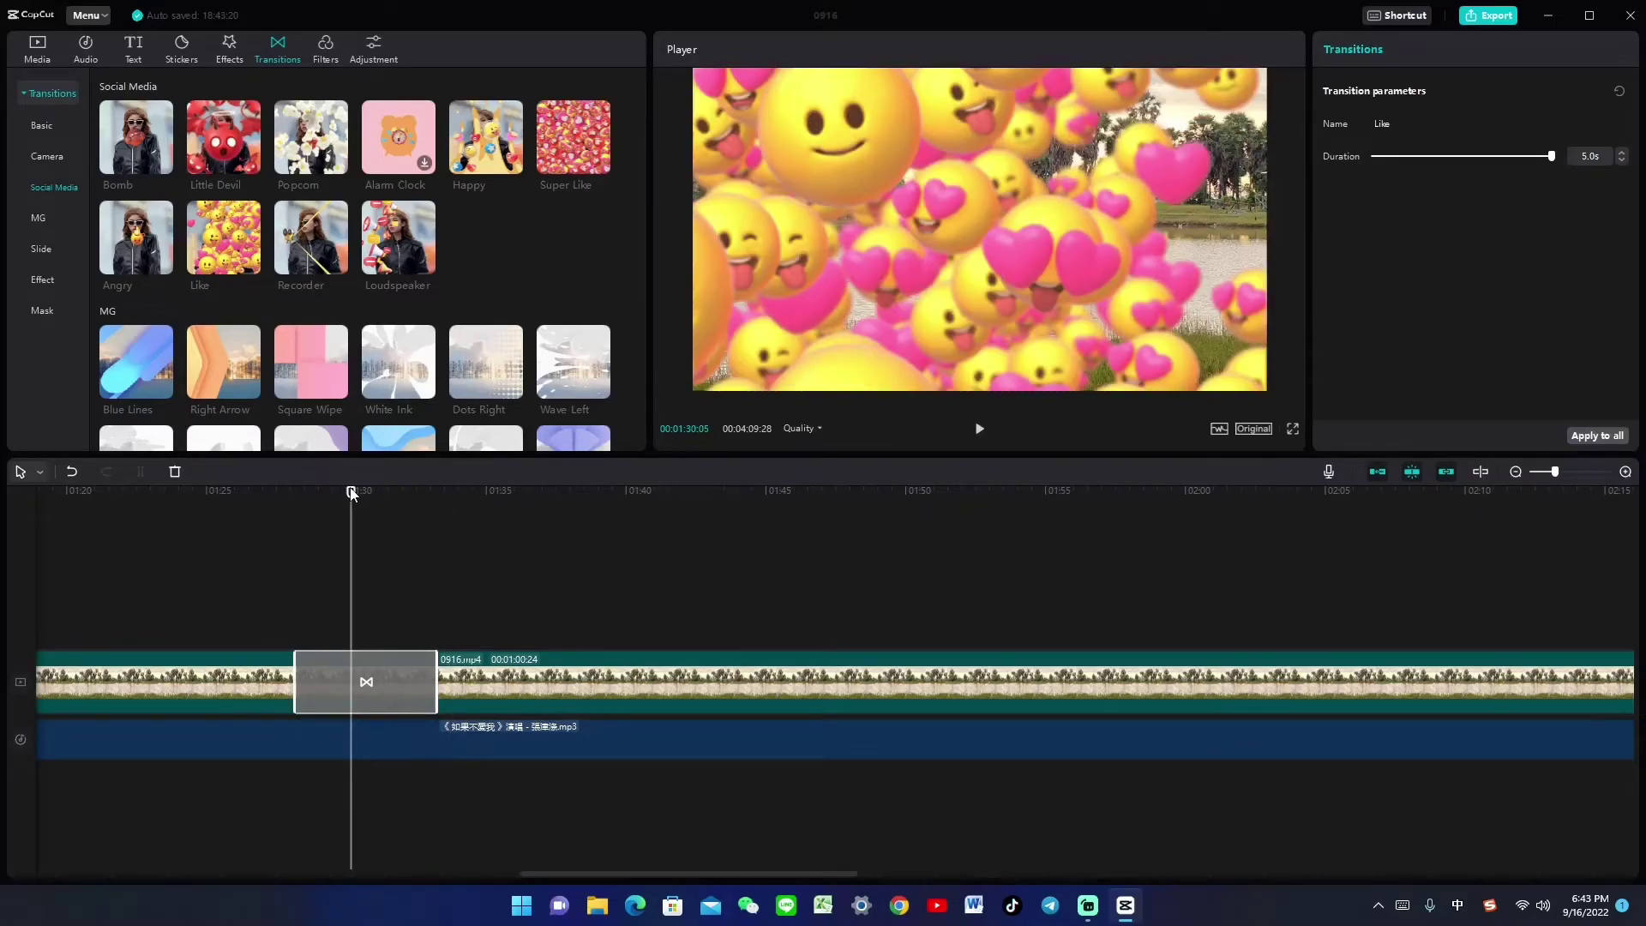
{"action": "left_click", "coordinate": [284, 493]}
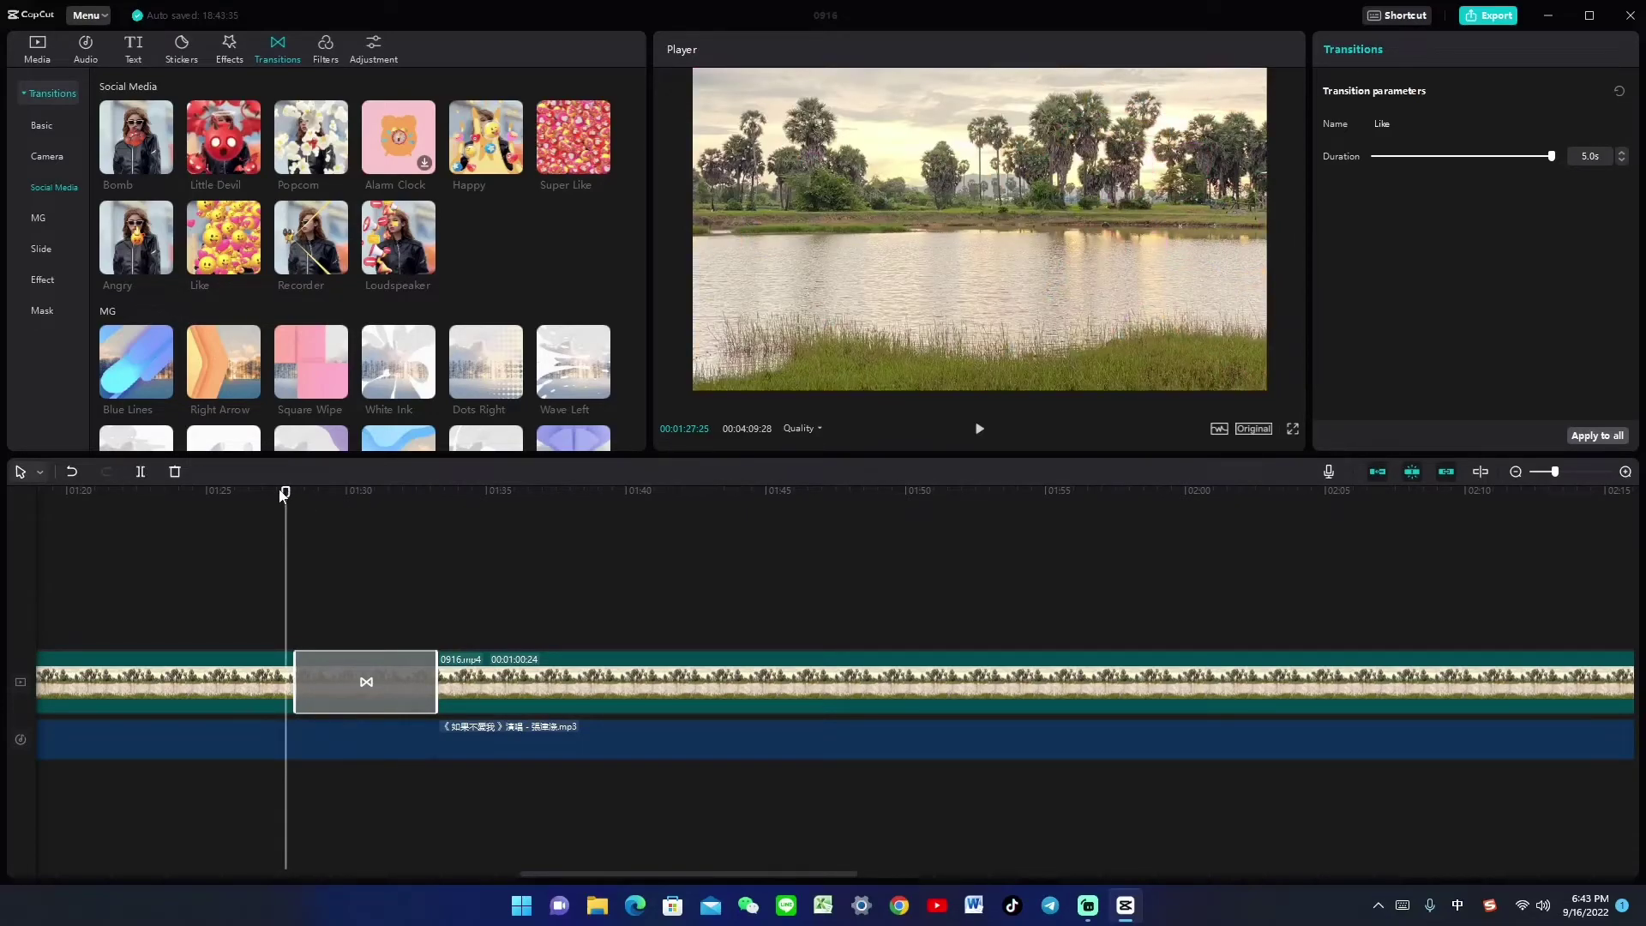
{"action": "key", "text": "space"}
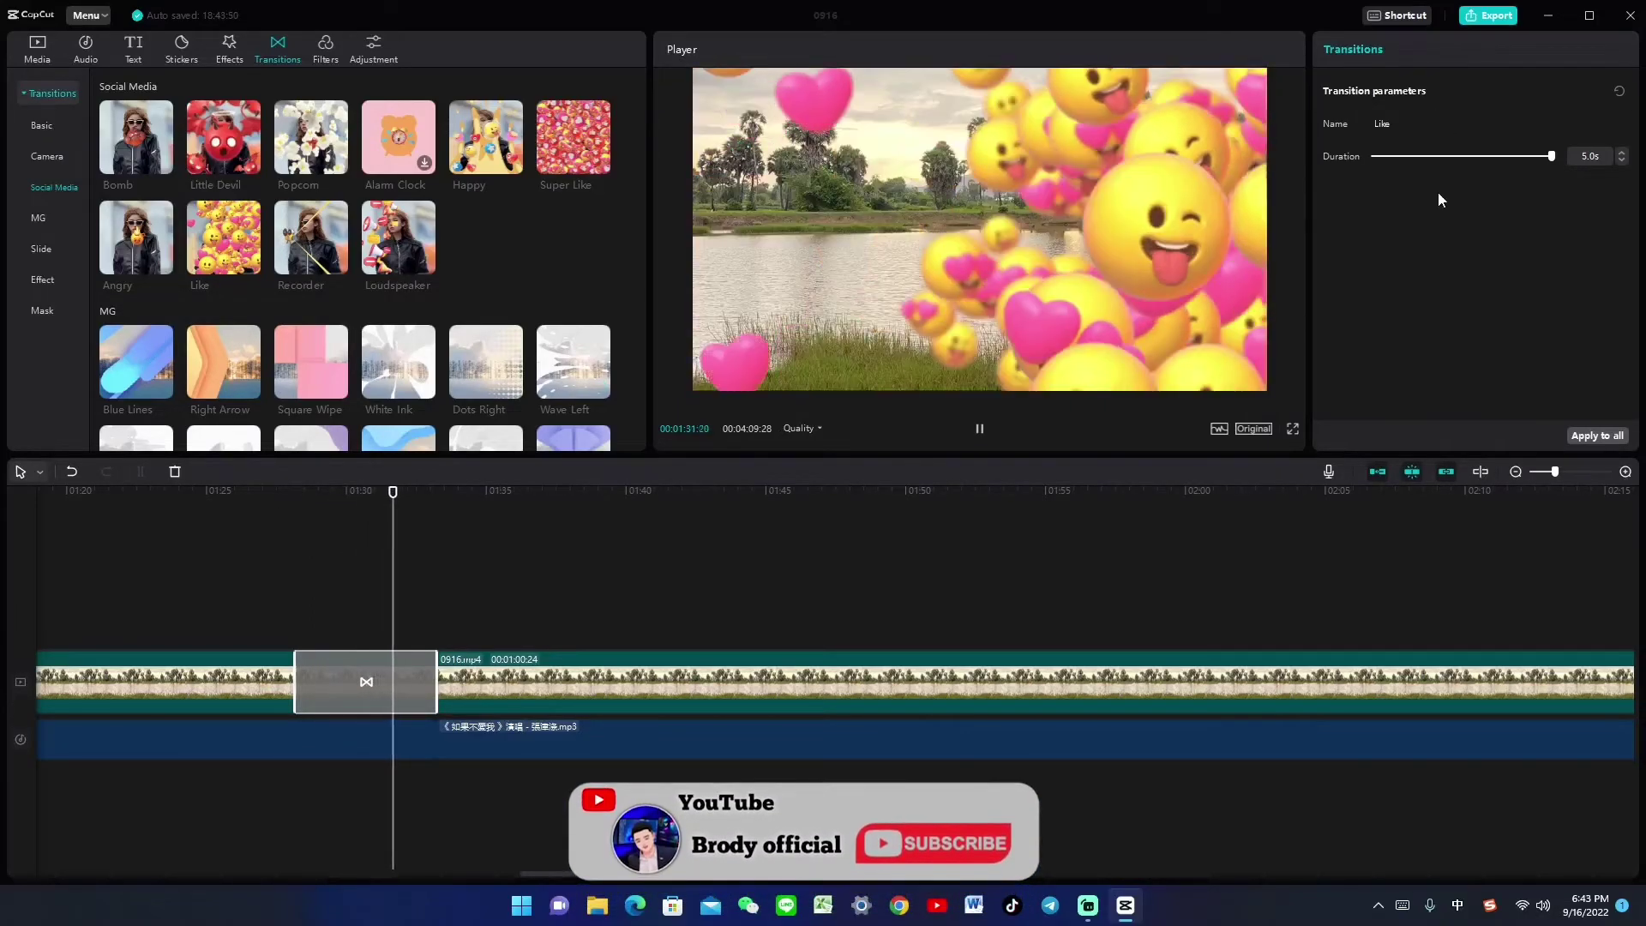
- Set the Like transition's duration to 3.7s, up from 0.5s
{"action": "left_click", "coordinate": [1449, 157]}
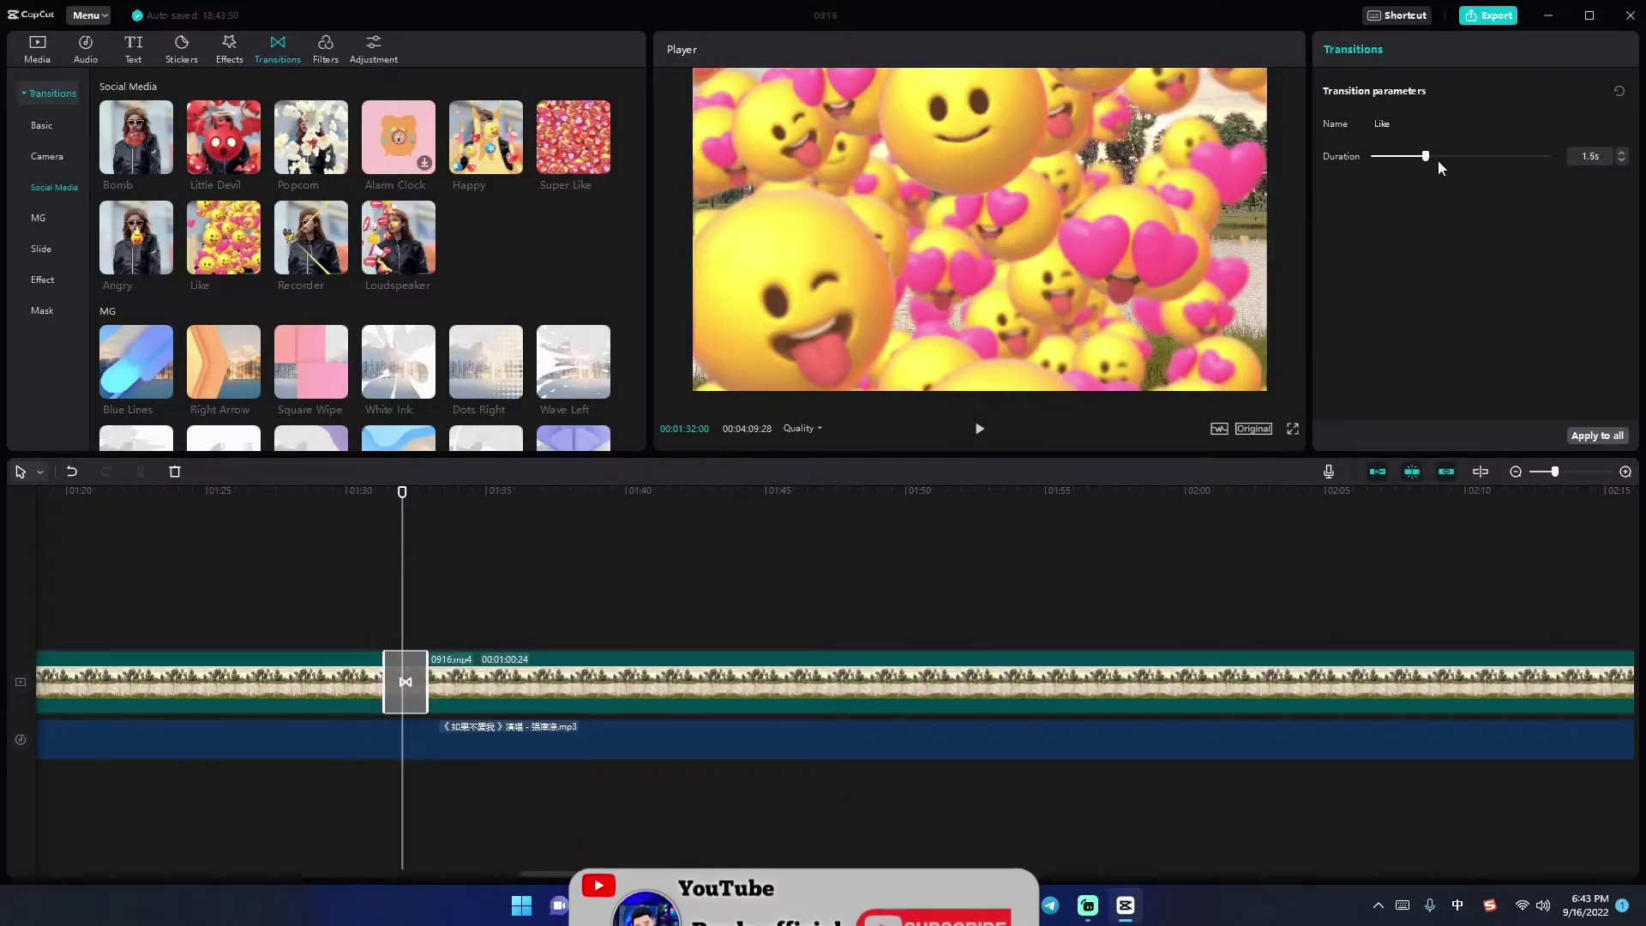
{"action": "left_click_drag", "start_coordinate": [1447, 163], "coordinate": [1408, 168]}
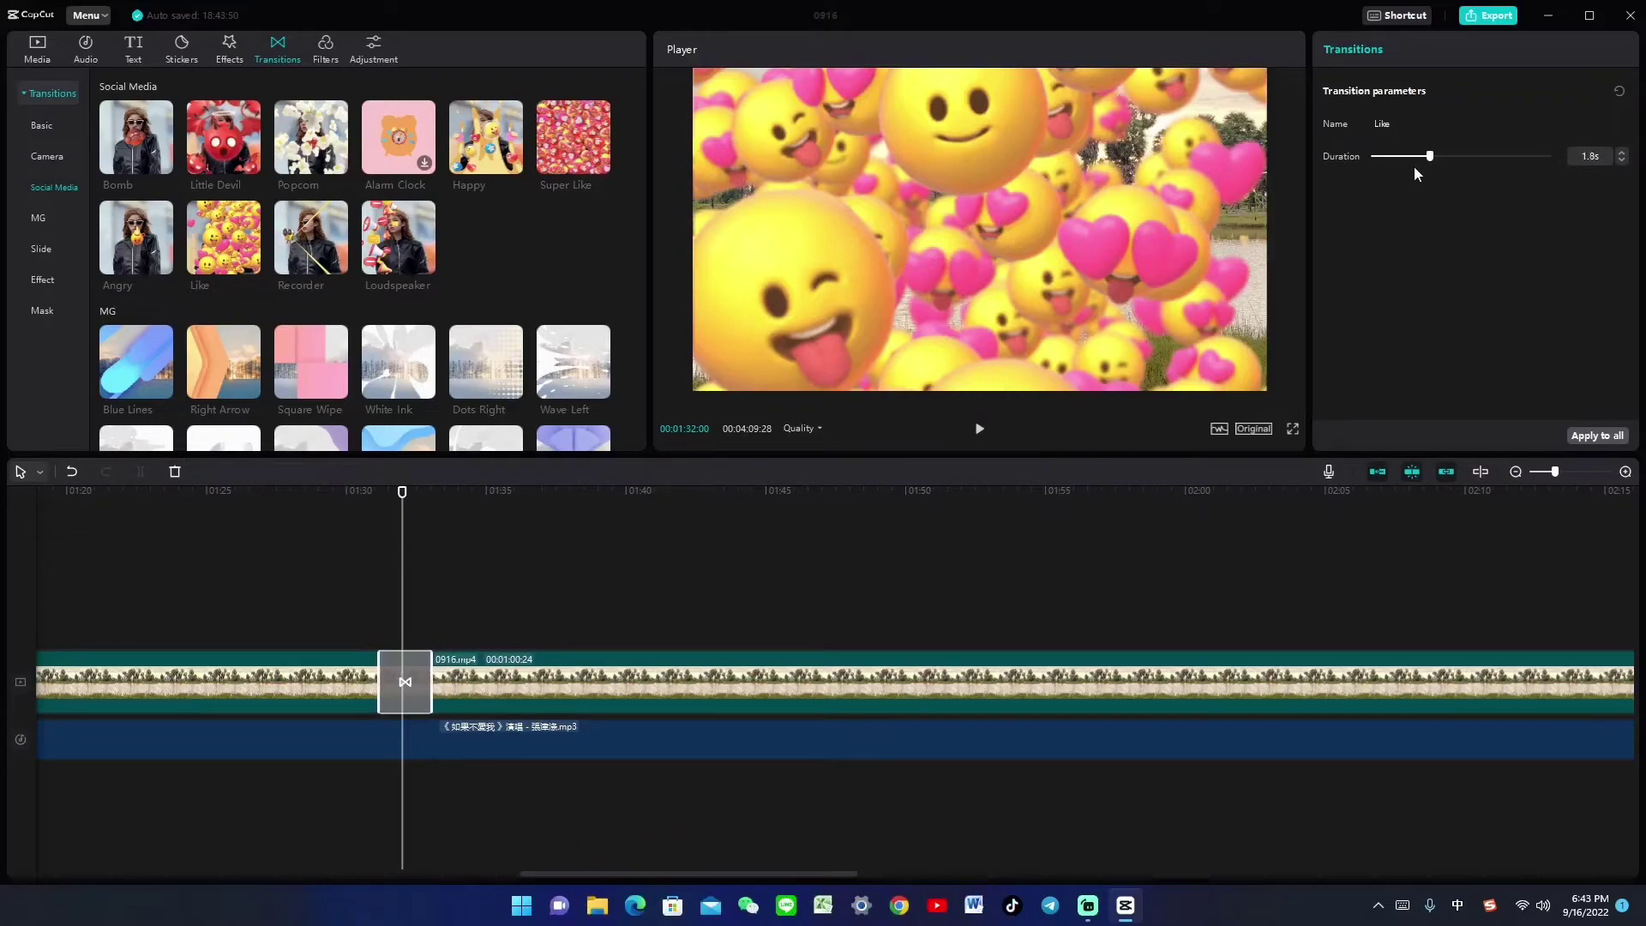
{"action": "left_click_drag", "start_coordinate": [1408, 168], "coordinate": [1567, 172]}
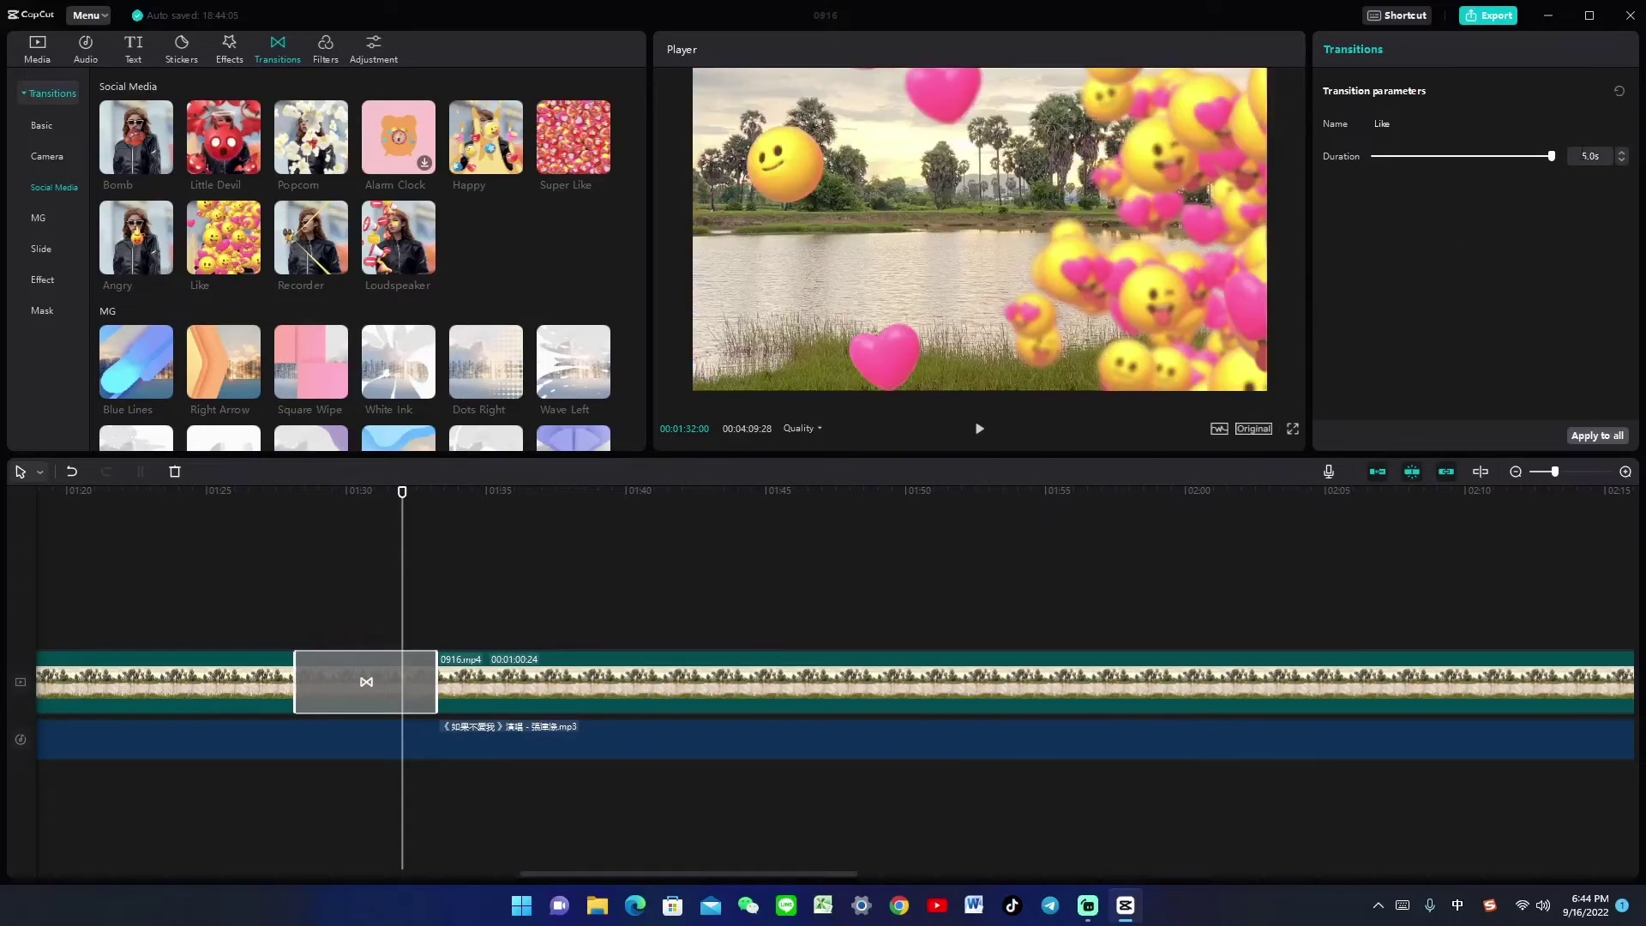
{"action": "left_click_drag", "start_coordinate": [1554, 158], "coordinate": [1502, 158]}
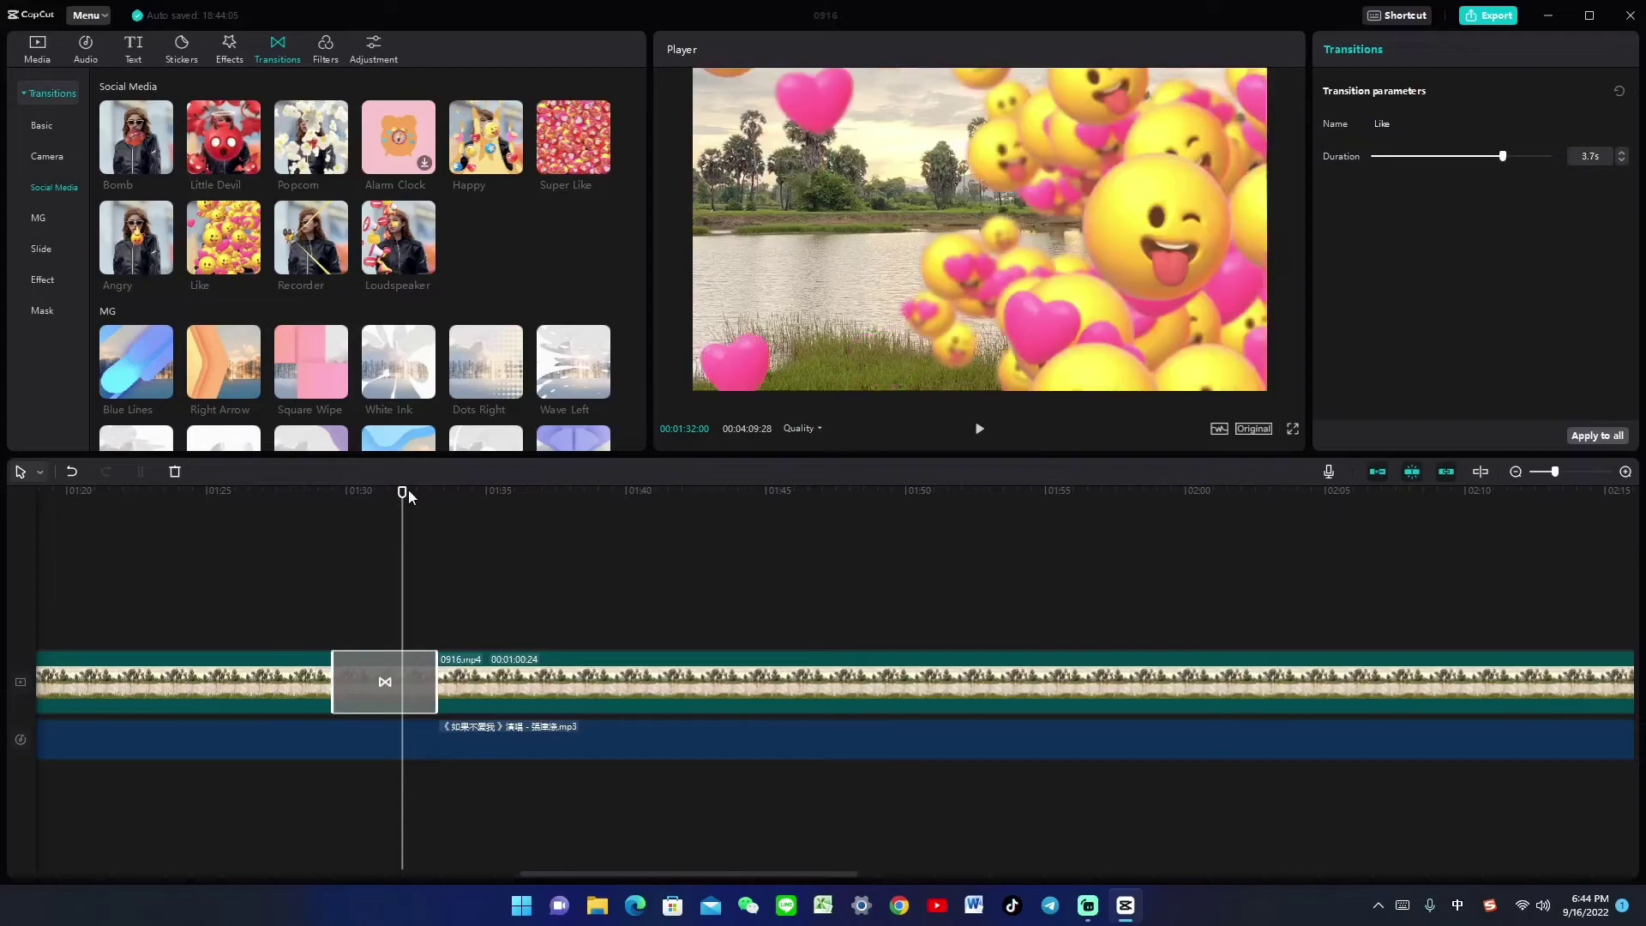
{"action": "left_click_drag", "start_coordinate": [403, 492], "coordinate": [385, 494]}
{"action": "left_click", "coordinate": [288, 516]}
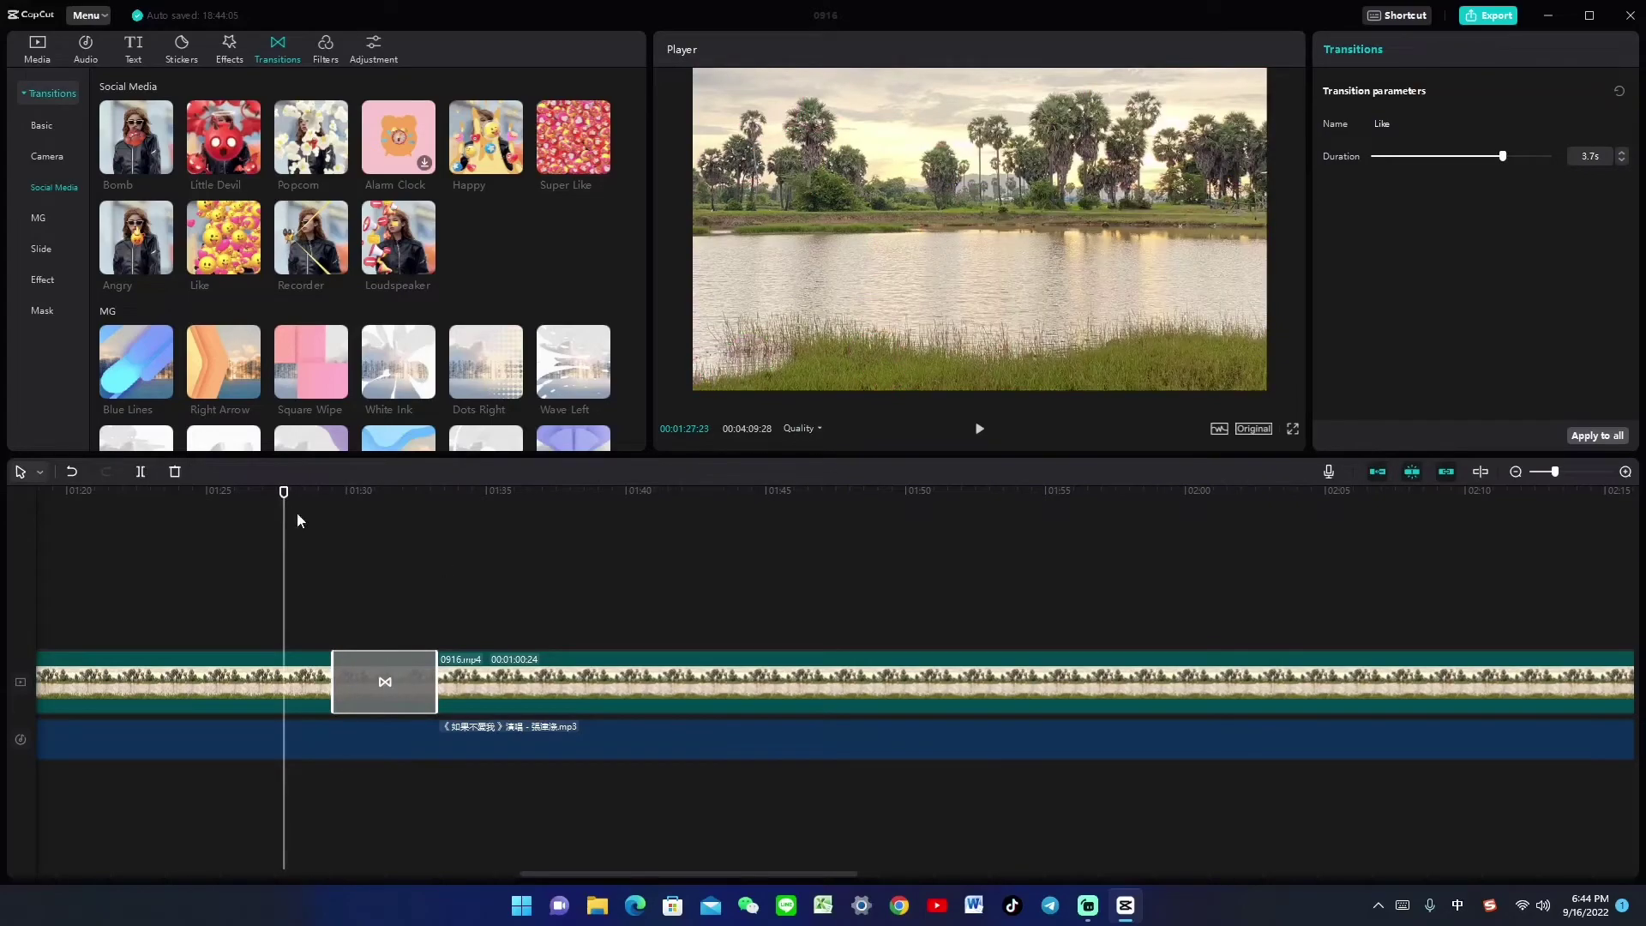
{"action": "left_click", "coordinate": [1515, 472]}
- Zoom out to the whole project, show the imported mp3 and 0916.mp4, and return to the start
{"action": "left_click", "coordinate": [1515, 472]}
{"action": "left_click", "coordinate": [1515, 473]}
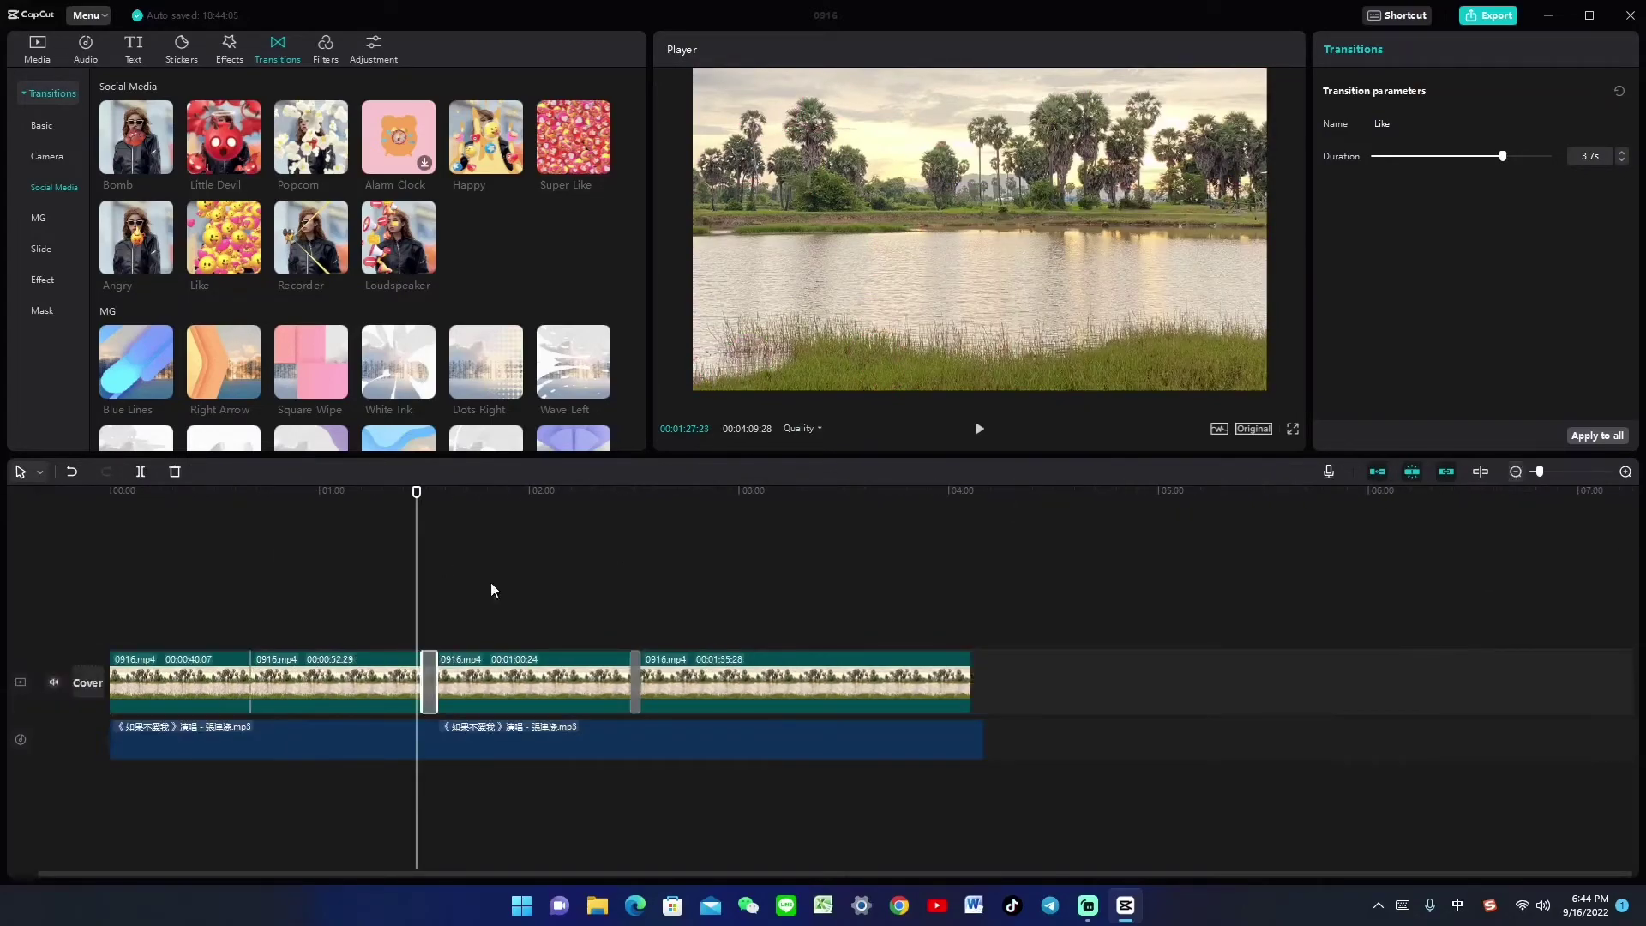
{"action": "left_click_drag", "start_coordinate": [426, 512], "coordinate": [426, 507]}
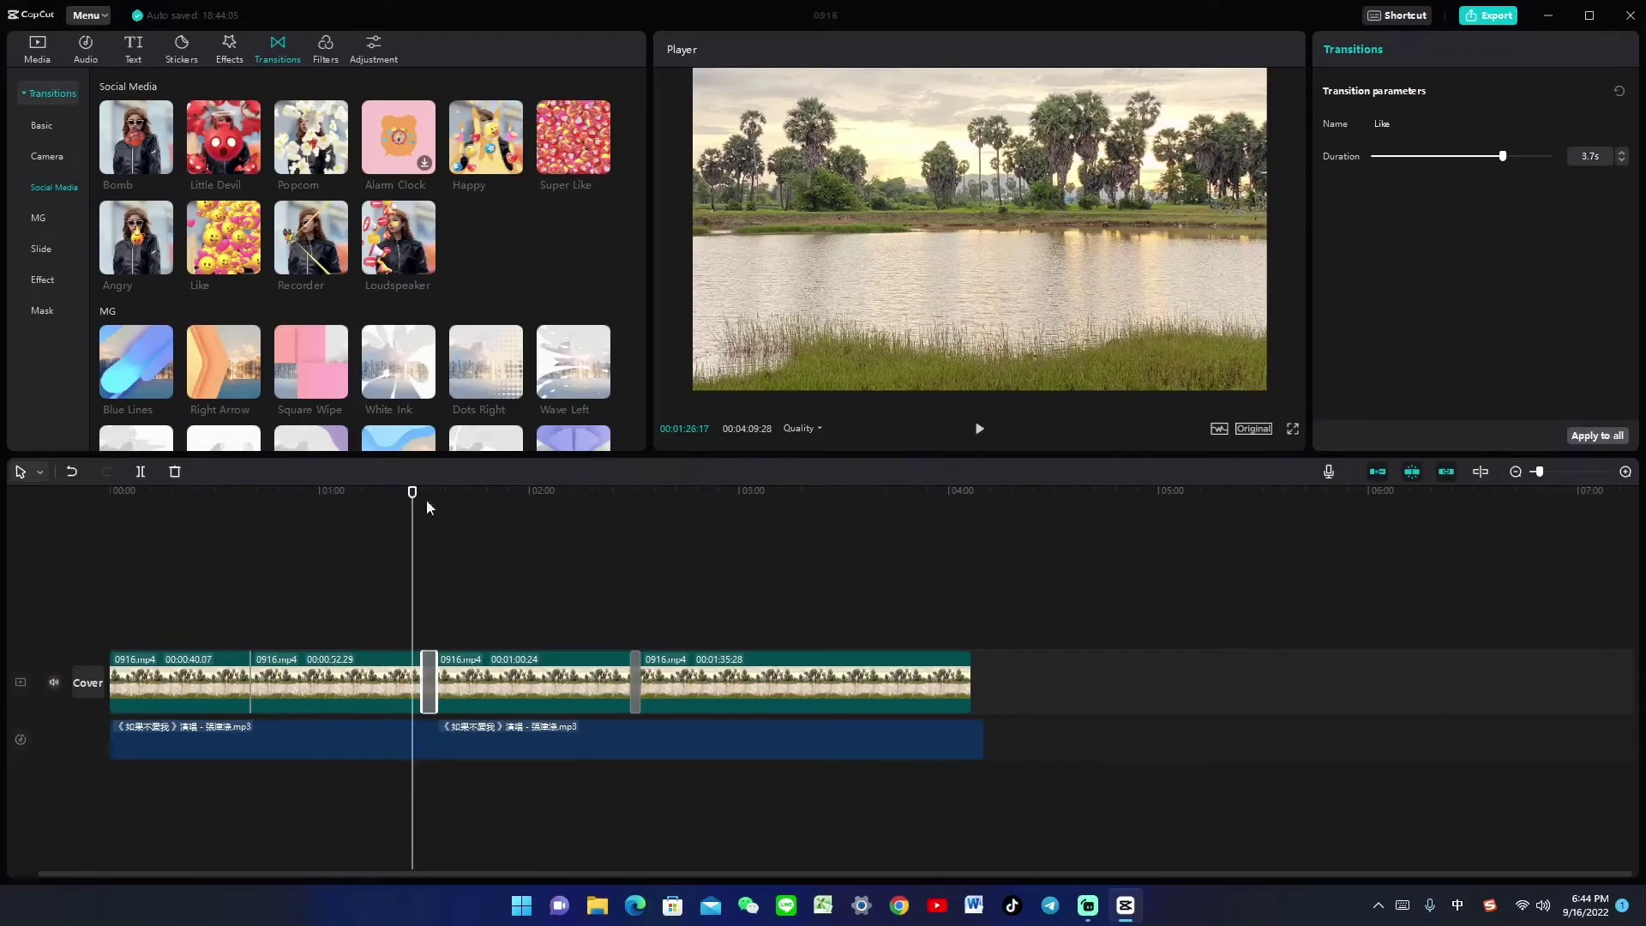
{"action": "left_click", "coordinate": [37, 50]}
{"action": "left_click_drag", "start_coordinate": [412, 538], "coordinate": [109, 541]}
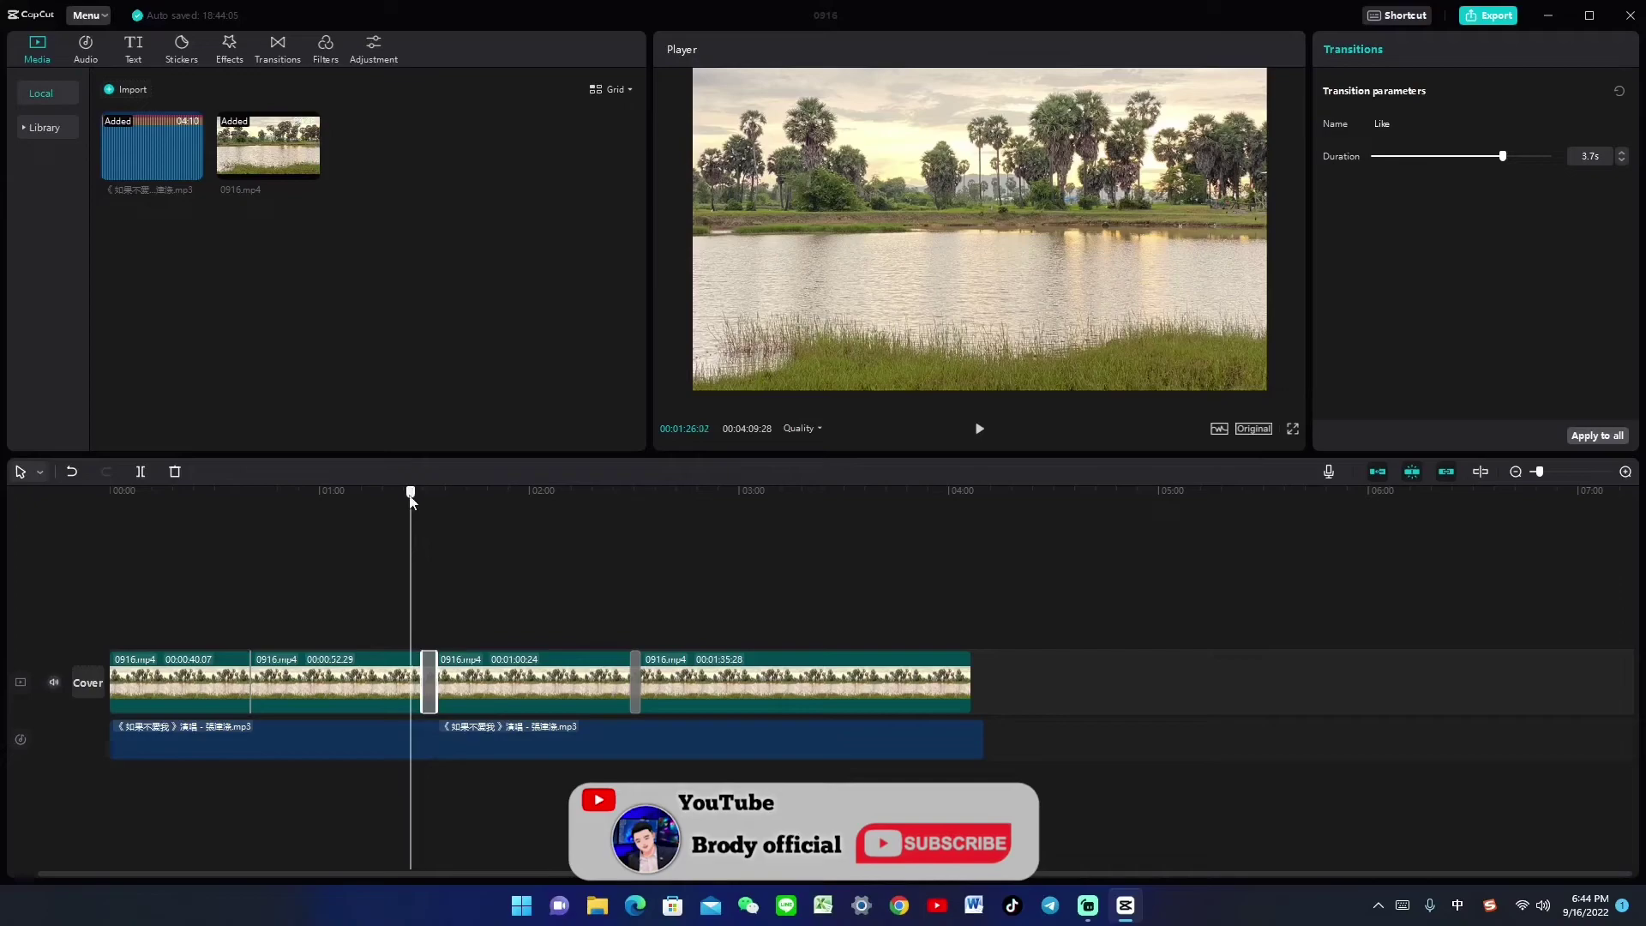
{"action": "left_click", "coordinate": [218, 671]}
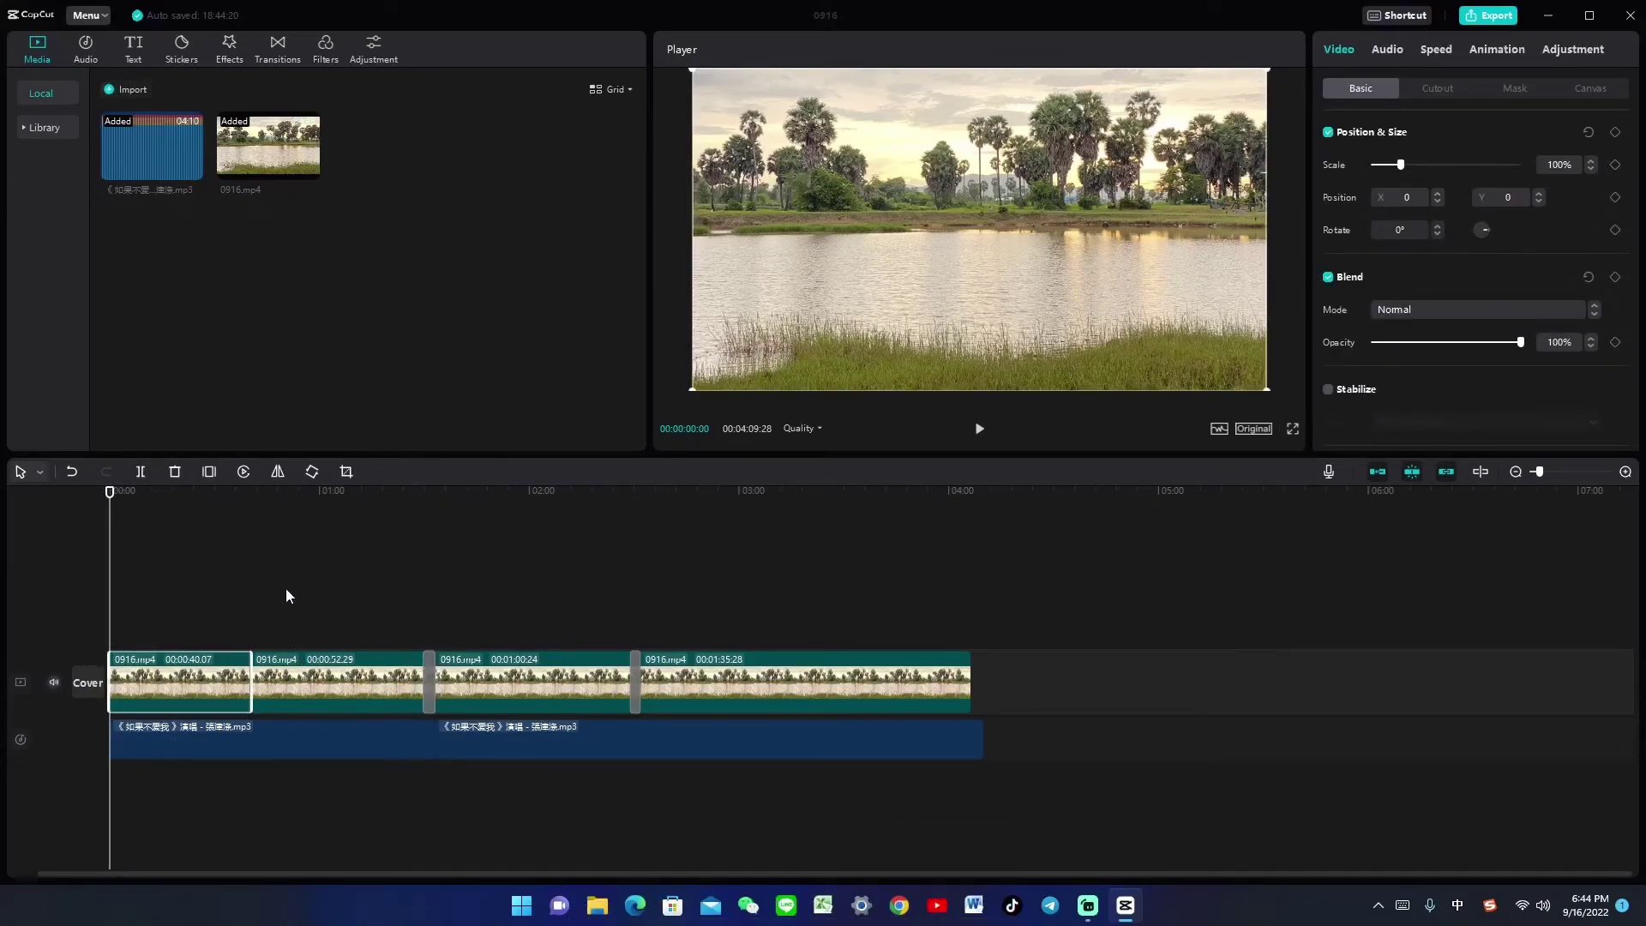
{"action": "left_click", "coordinate": [365, 668]}
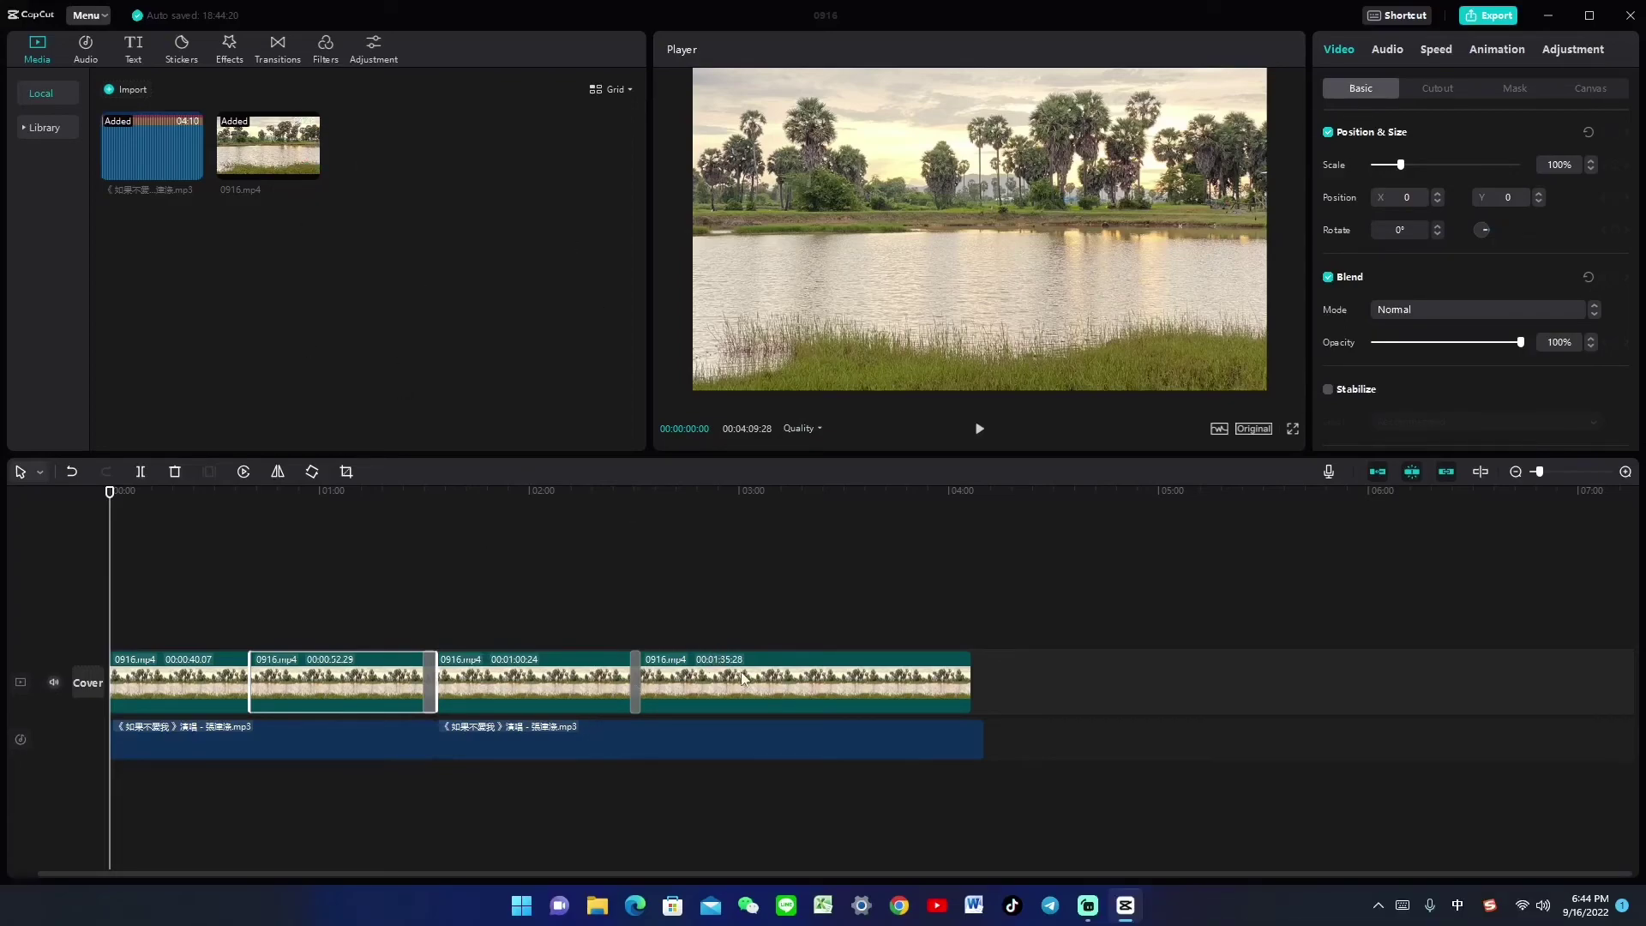
{"action": "left_click", "coordinate": [827, 690]}
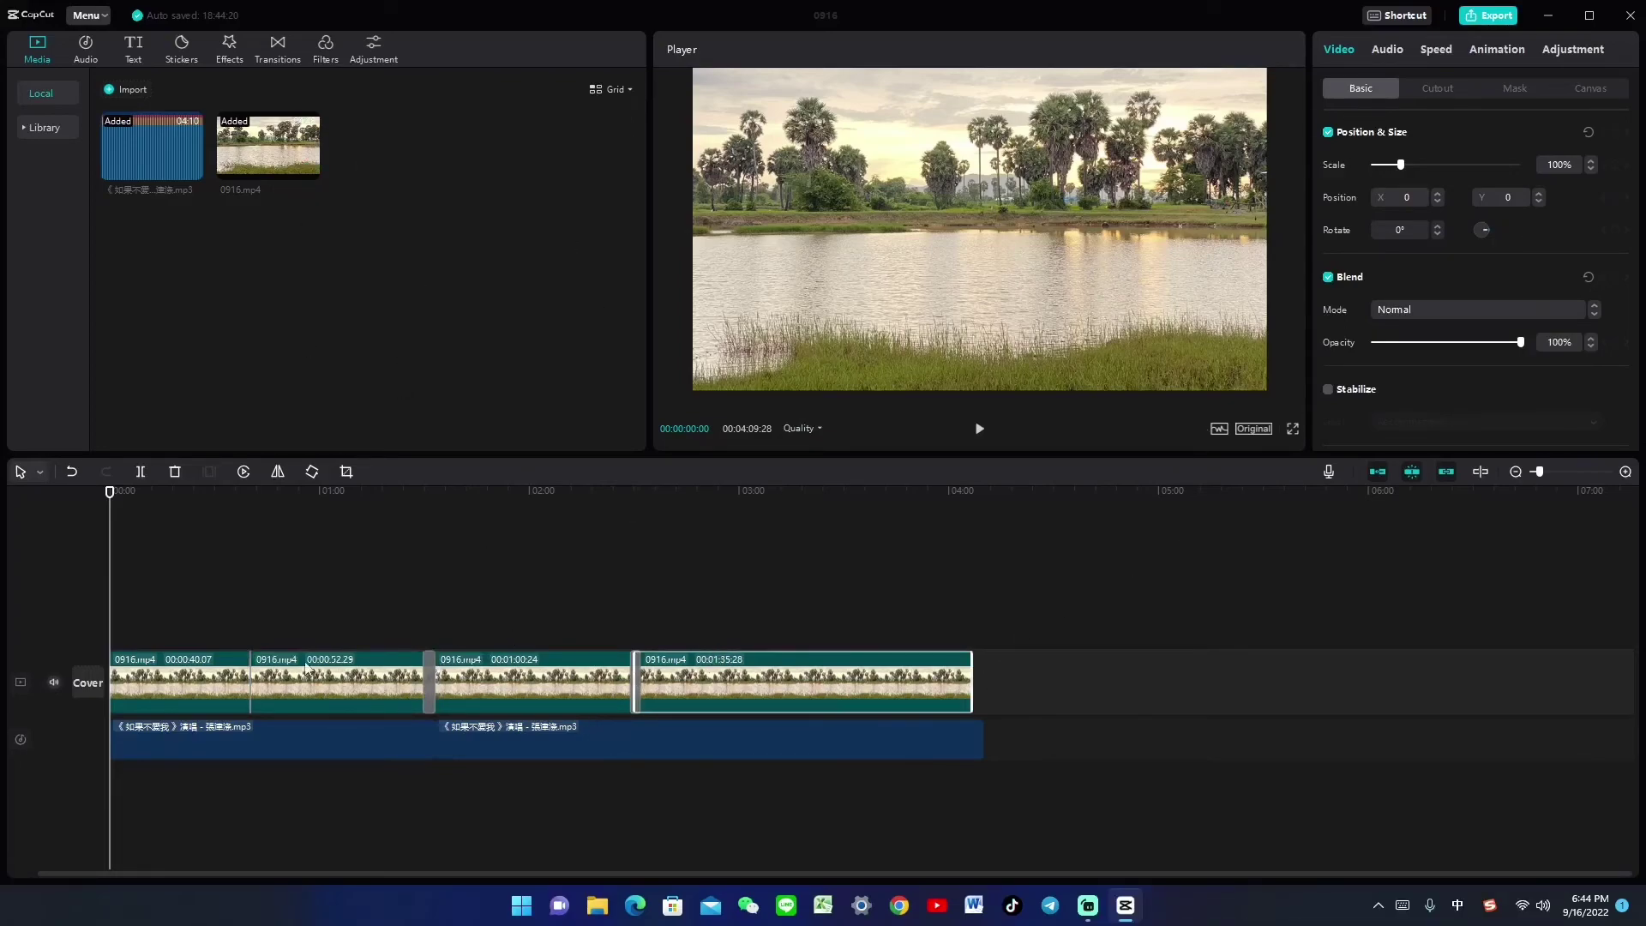